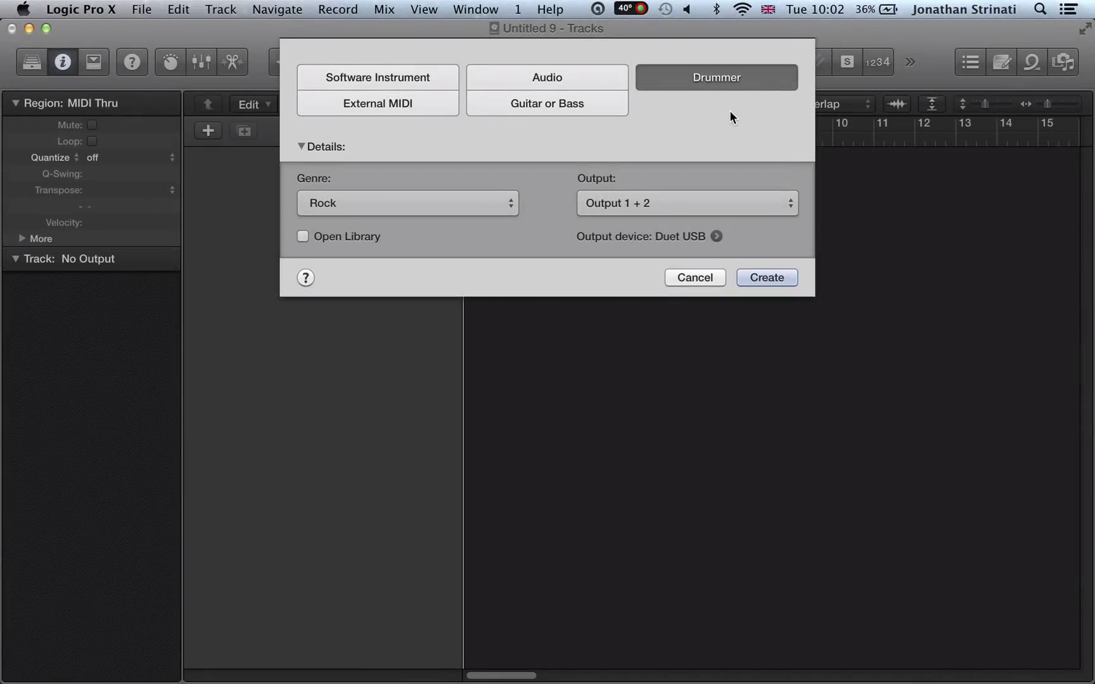
Step: Create a Rock Drummer track with the SoCal kit and Kyle as drummer
click(768, 281)
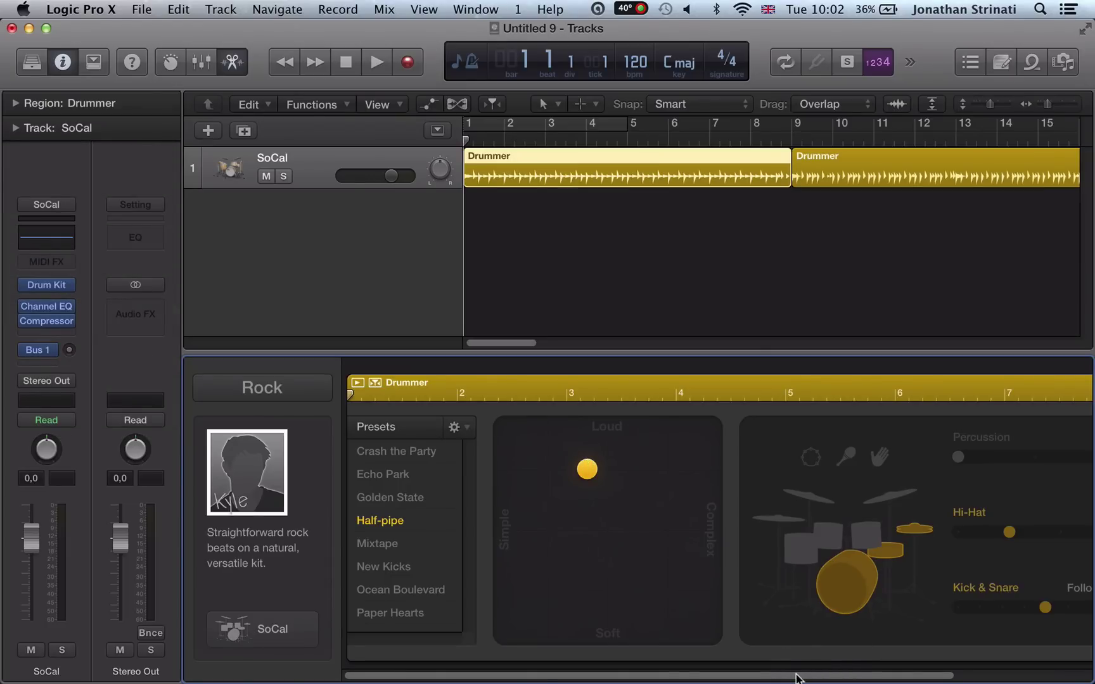
Step: Start playback of the drummer part and cycle over bars 1–9
drag(795, 678, 682, 673)
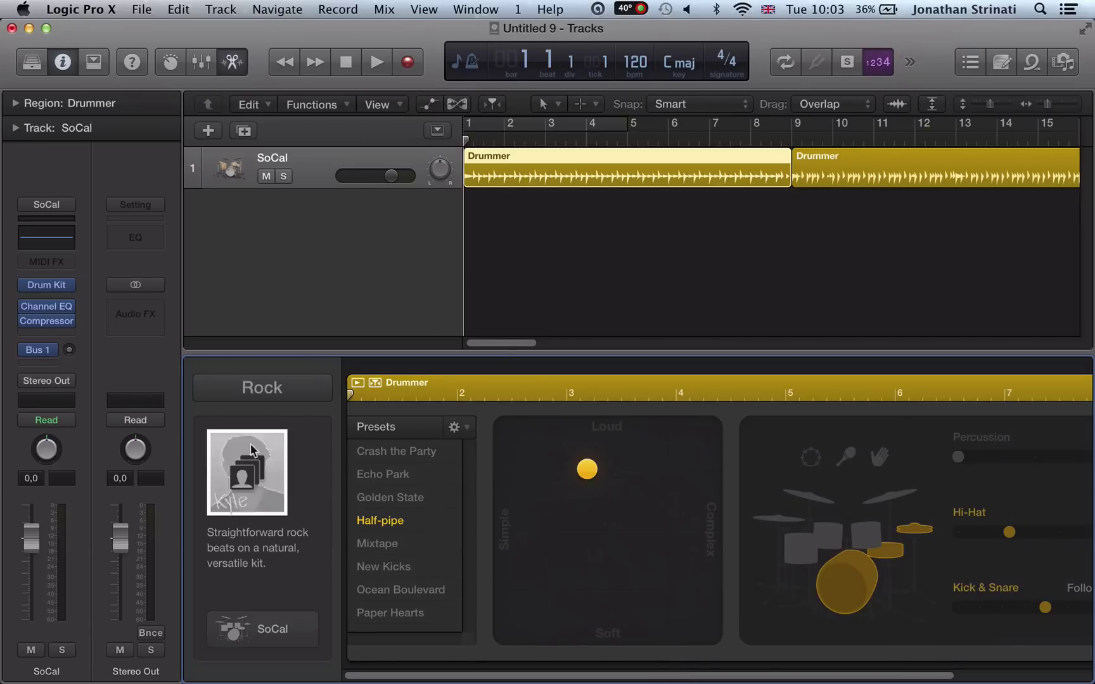
key(space)
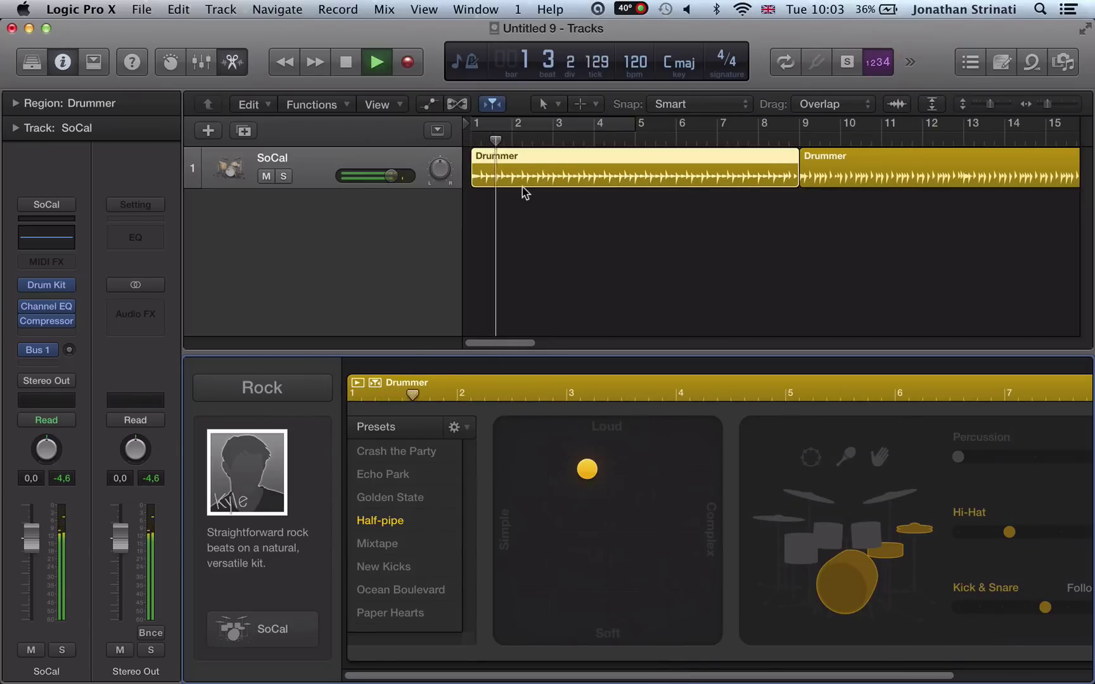
key(z)
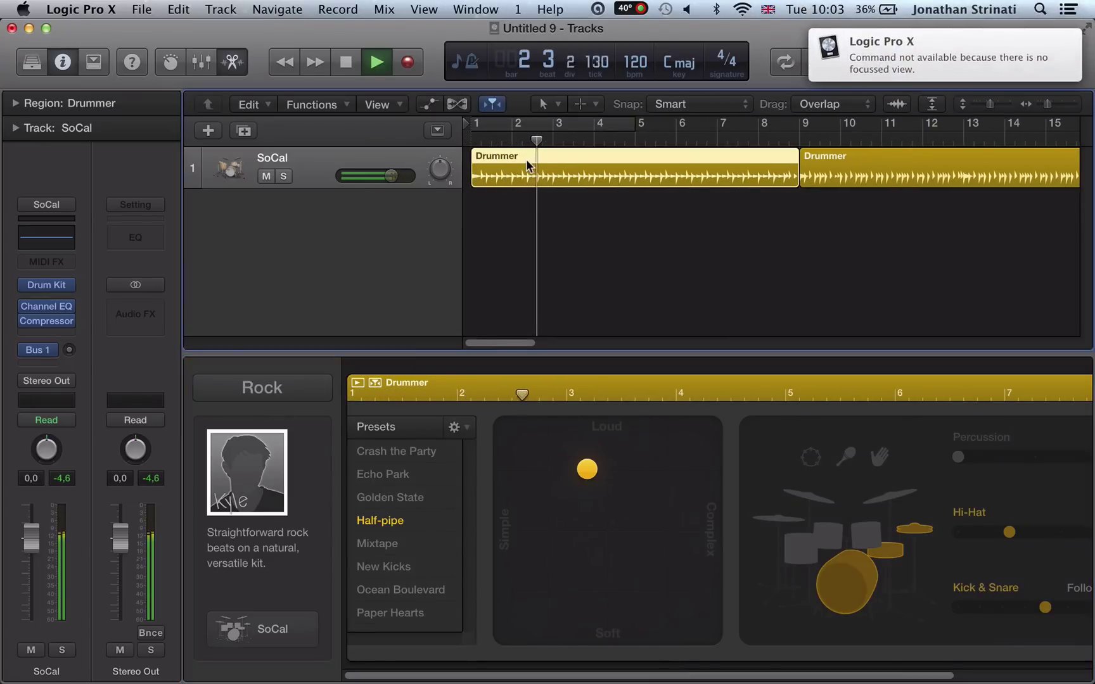
key(c)
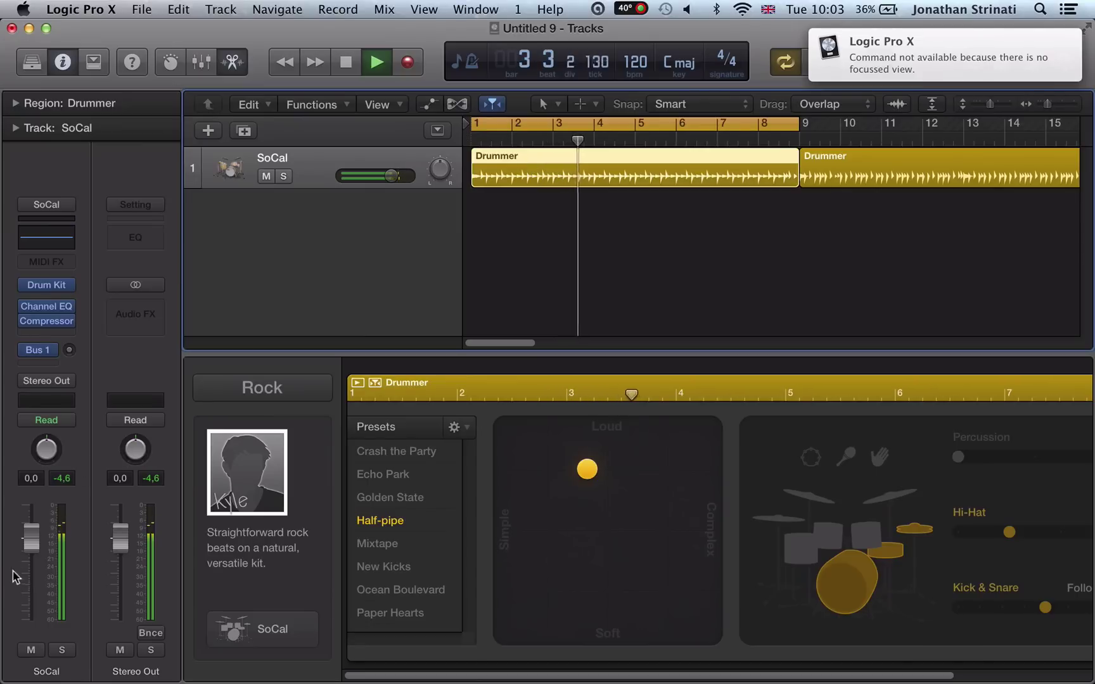
Step: Lower the SoCal channel fader to -2.7 dB and restart playback from bar 1
drag(31, 539, 30, 549)
key(space)
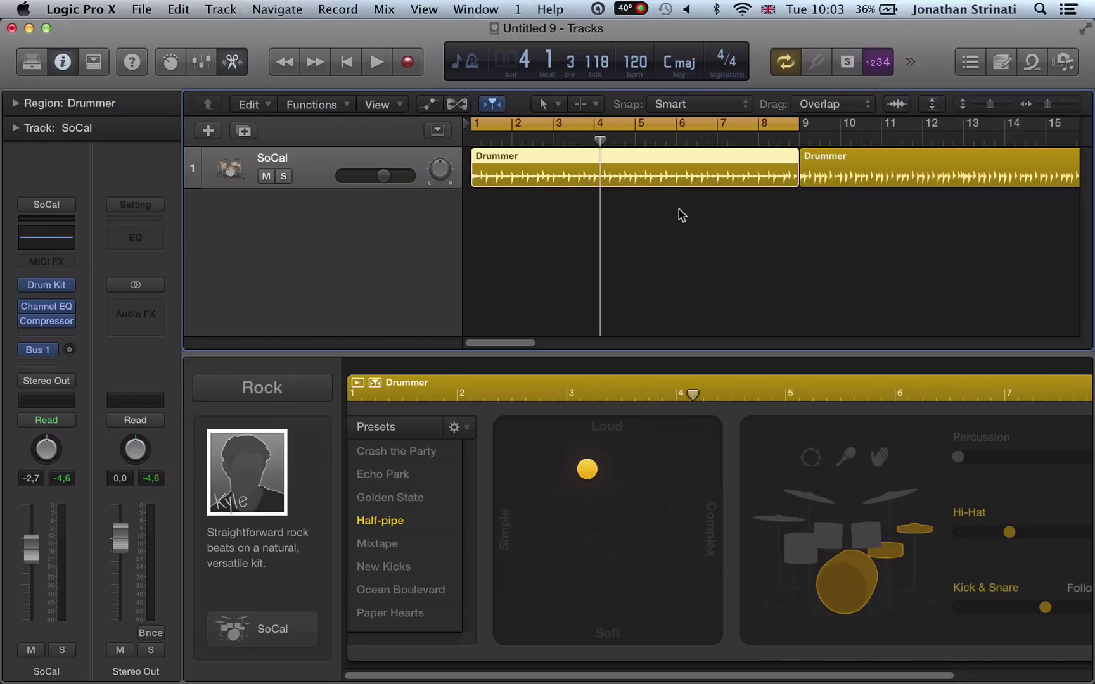
key(space)
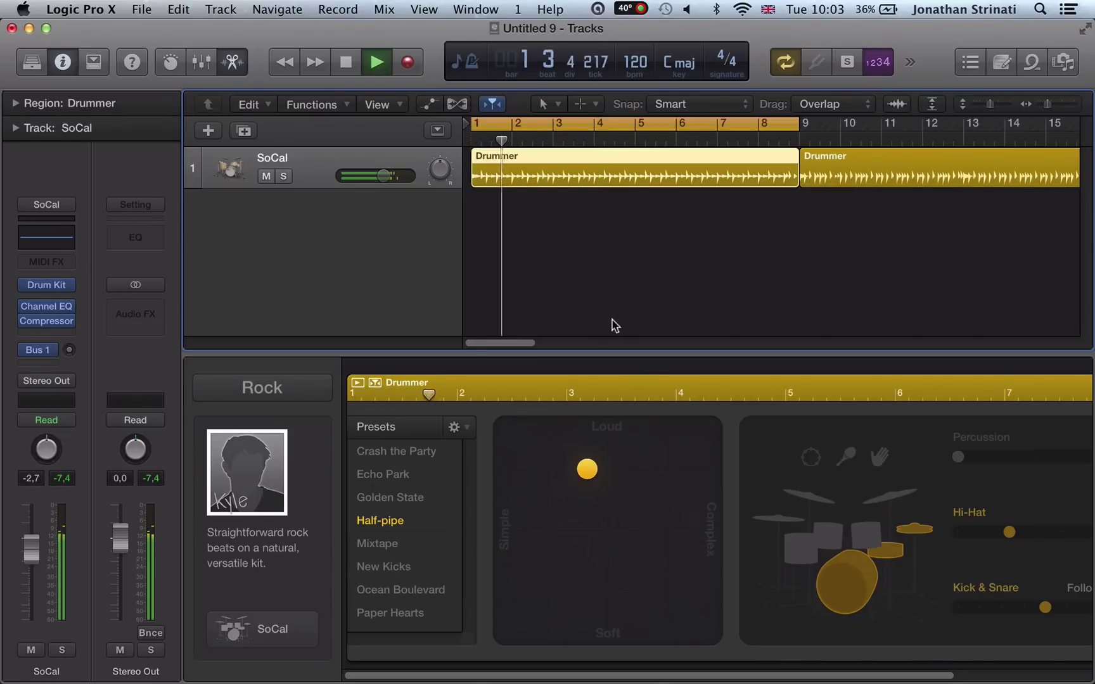
Step: Switch the genre to Electronic and choose trap-beats drummer Ronnie with the Seismic kit
click(260, 401)
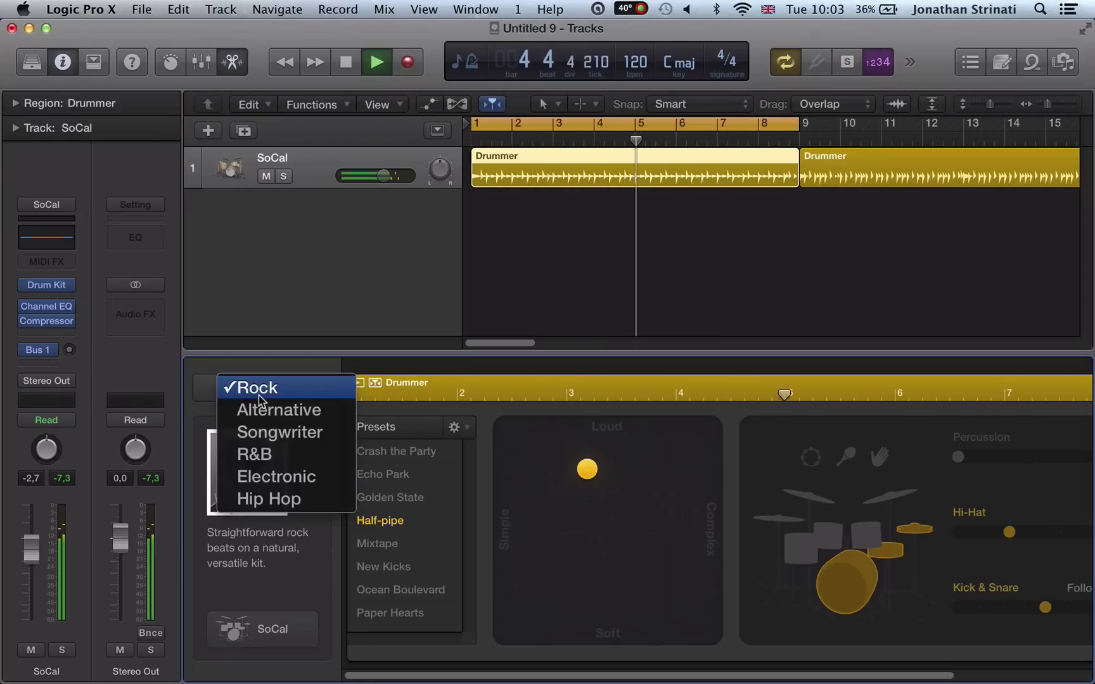
click(286, 476)
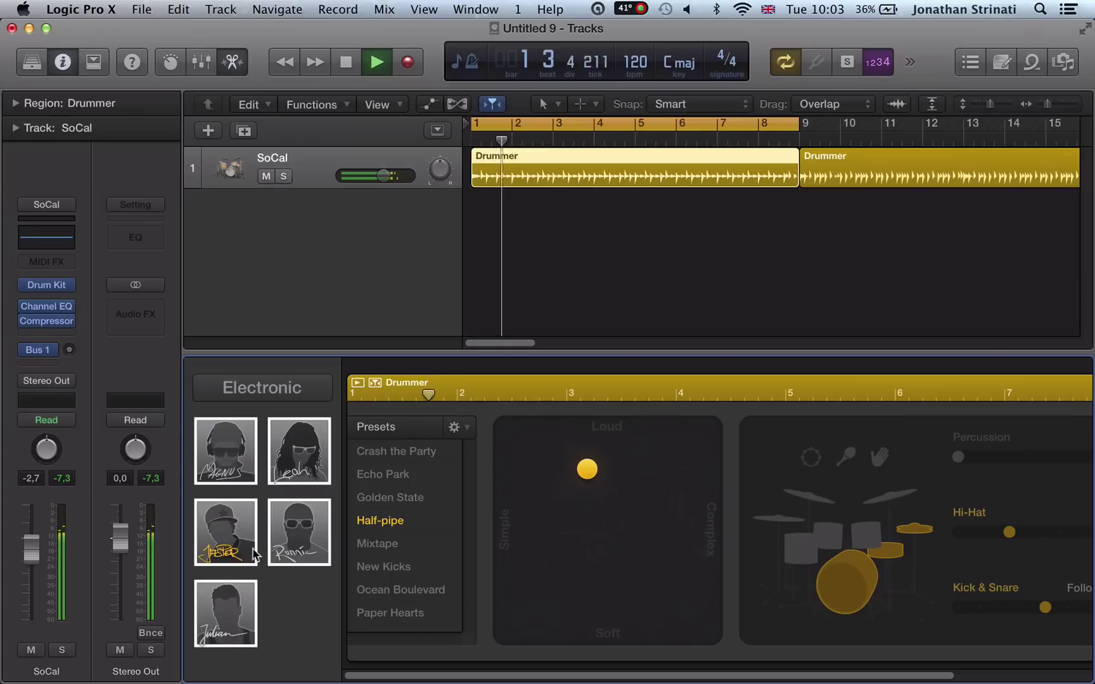
click(310, 533)
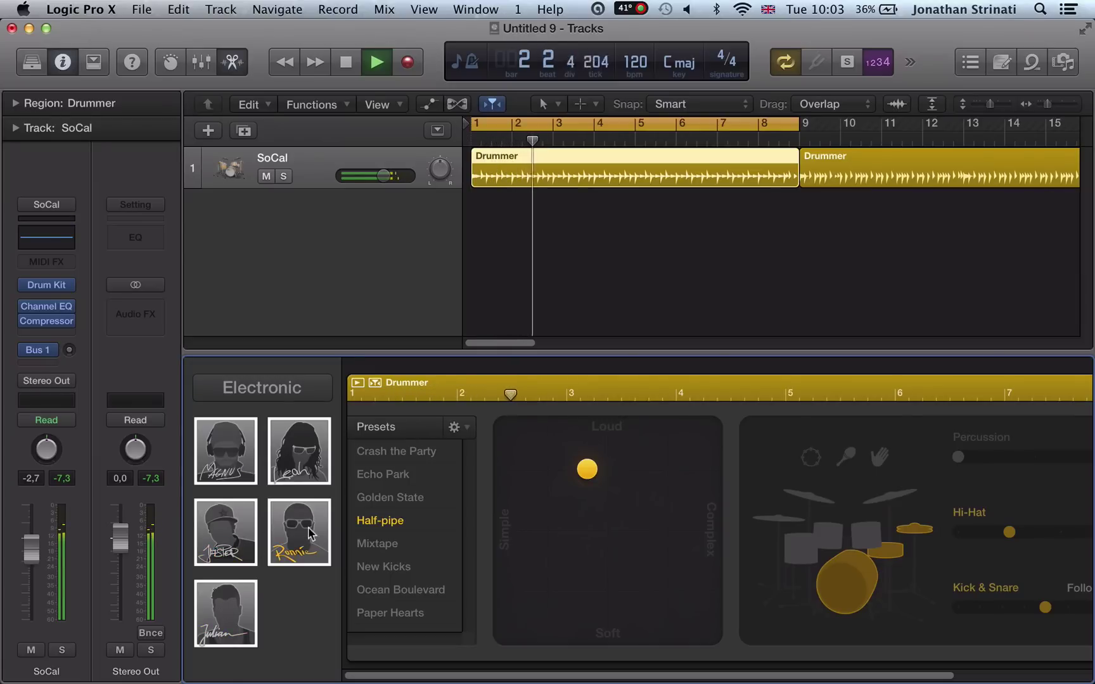
click(307, 474)
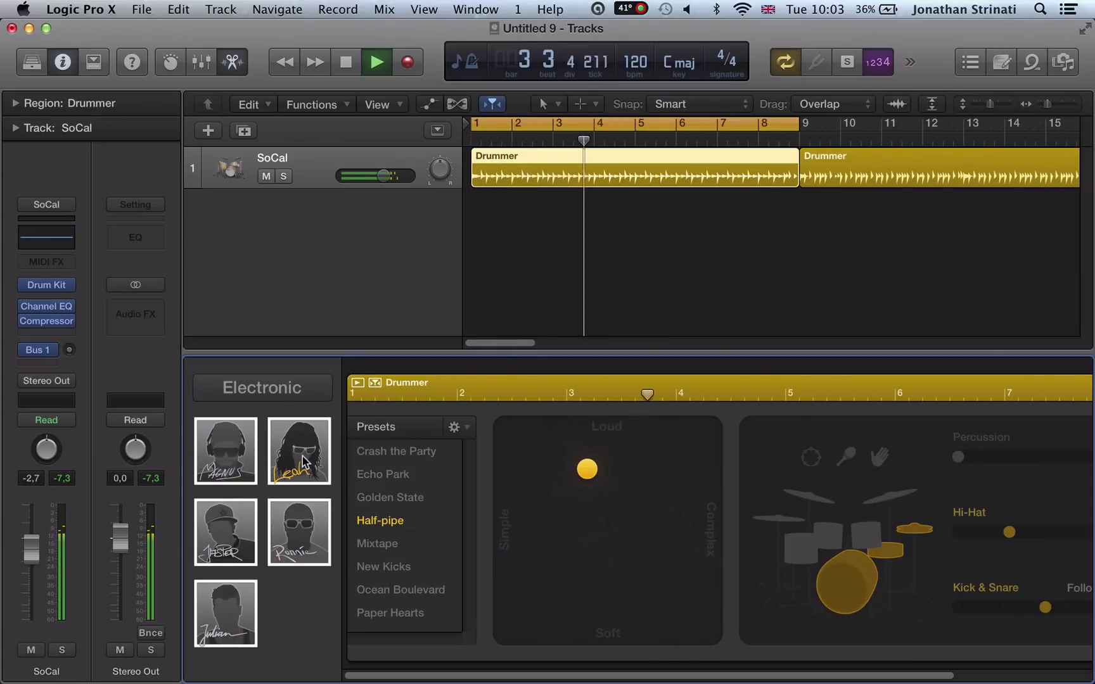
click(239, 537)
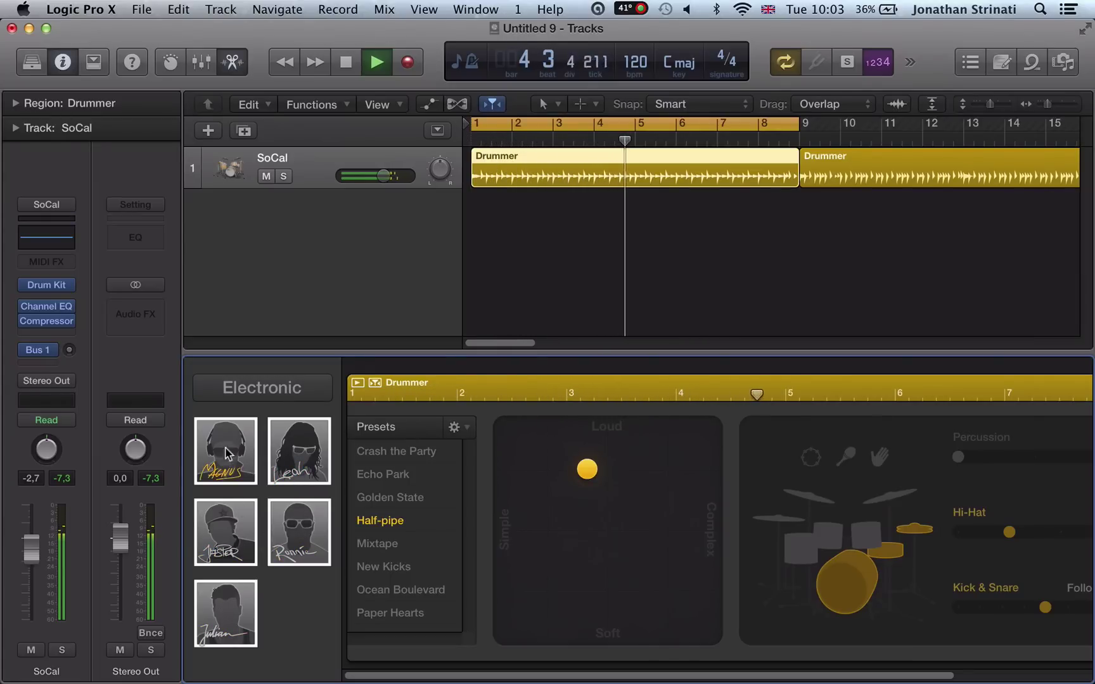
click(272, 550)
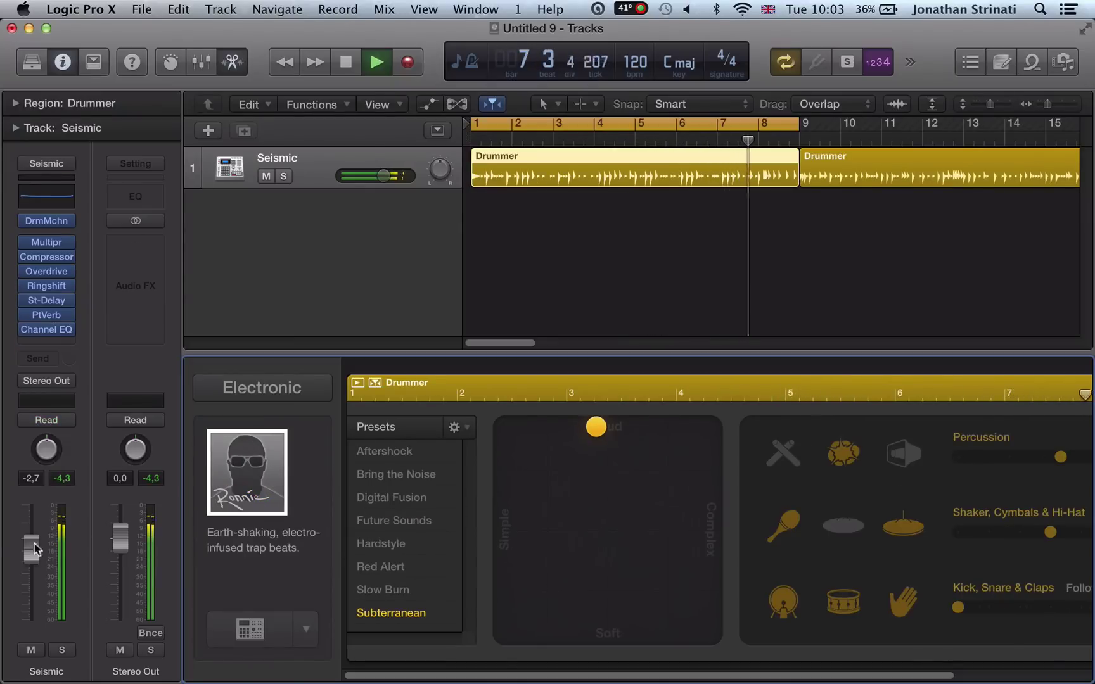
Step: Pick the Hardstyle preset and move the XY puck toward louder, more complex playing
click(375, 456)
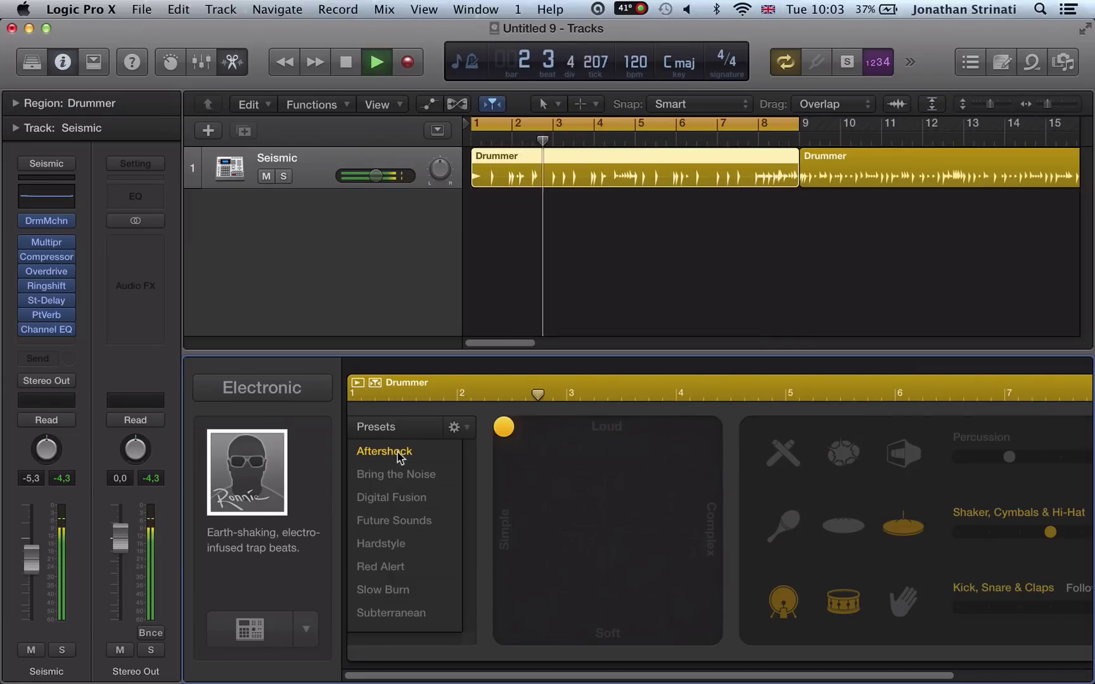
click(390, 544)
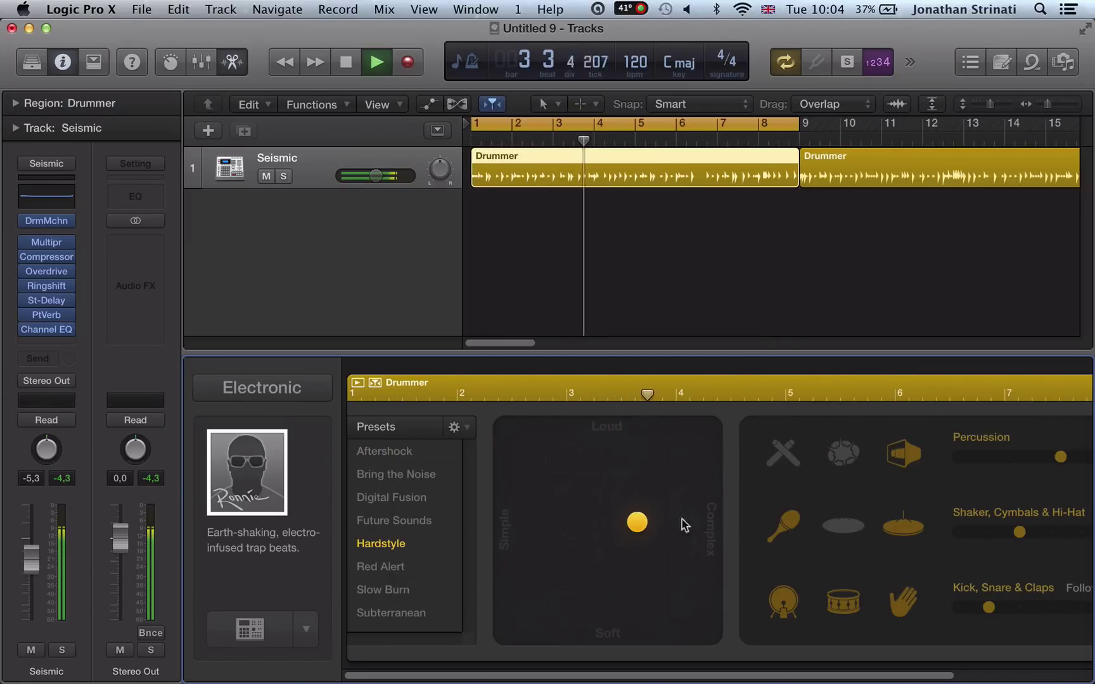
mouse_move(637, 522)
mouse_down()
mouse_move(626, 481)
mouse_move(568, 538)
mouse_move(637, 432)
mouse_move(636, 557)
mouse_move(580, 459)
mouse_move(638, 522)
mouse_move(639, 504)
mouse_up()
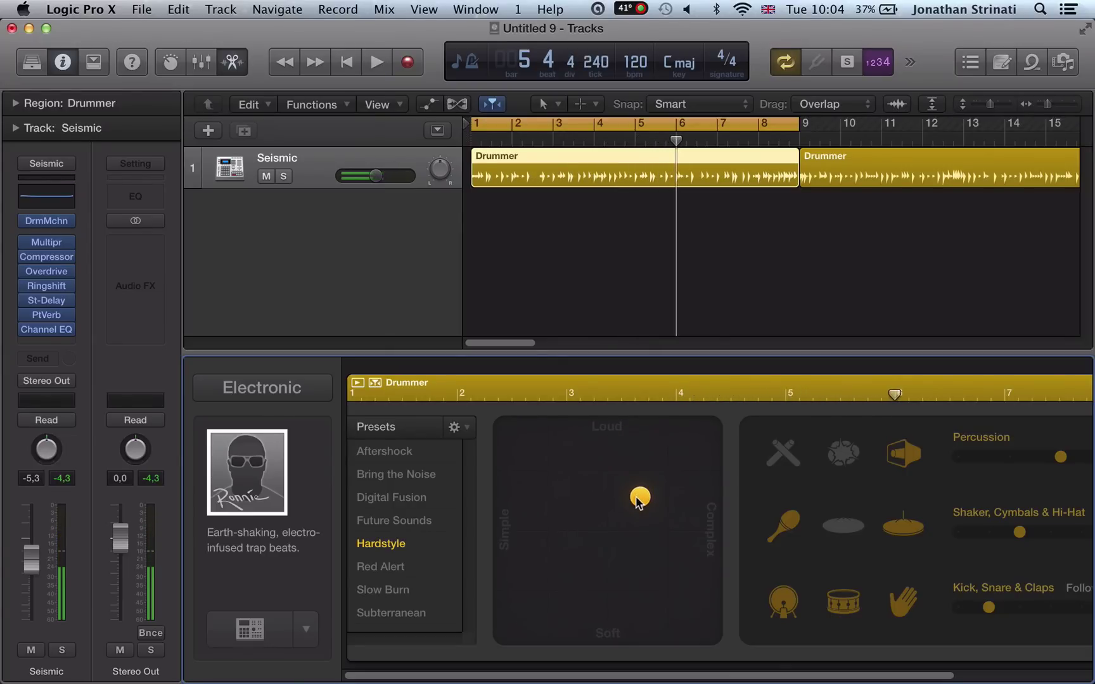
key(space)
drag(638, 501, 663, 479)
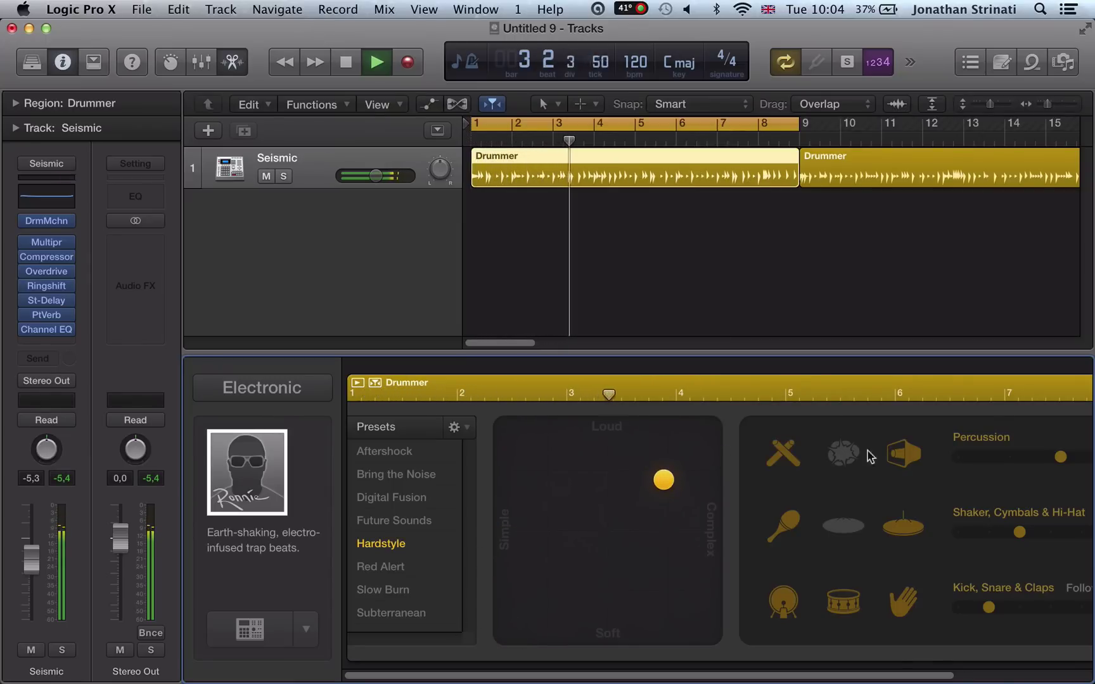
Step: Enable hi-hat, set shaker/cymbals/hi-hat to 3 and kick/snare/claps to 5
scroll(884, 602, right, 5)
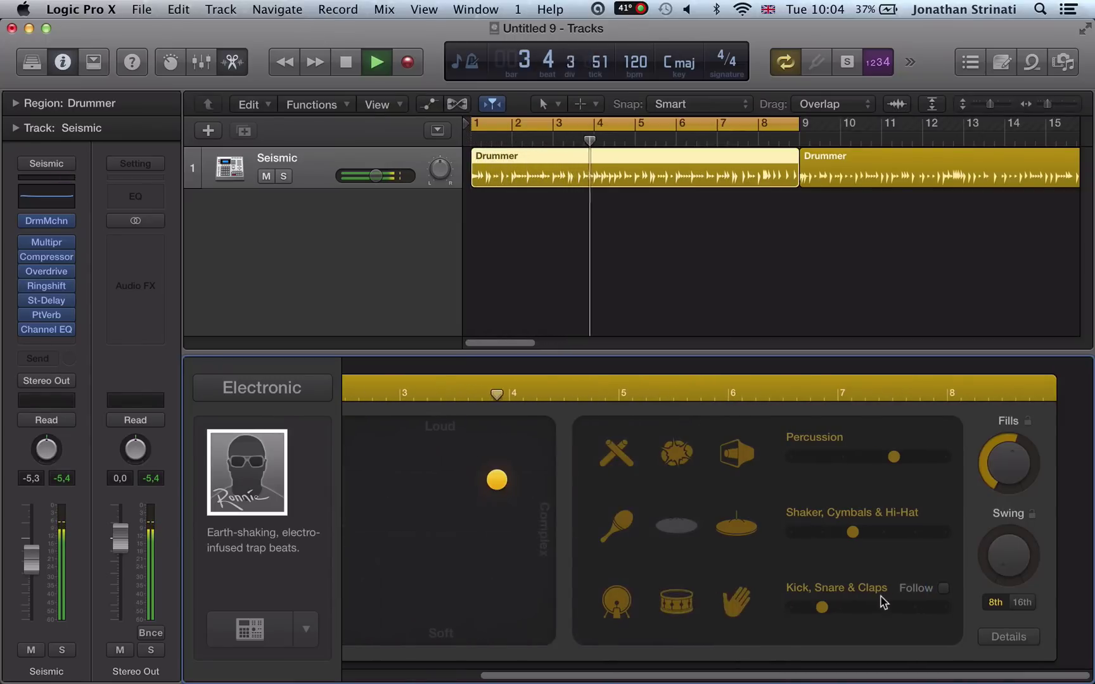
click(674, 527)
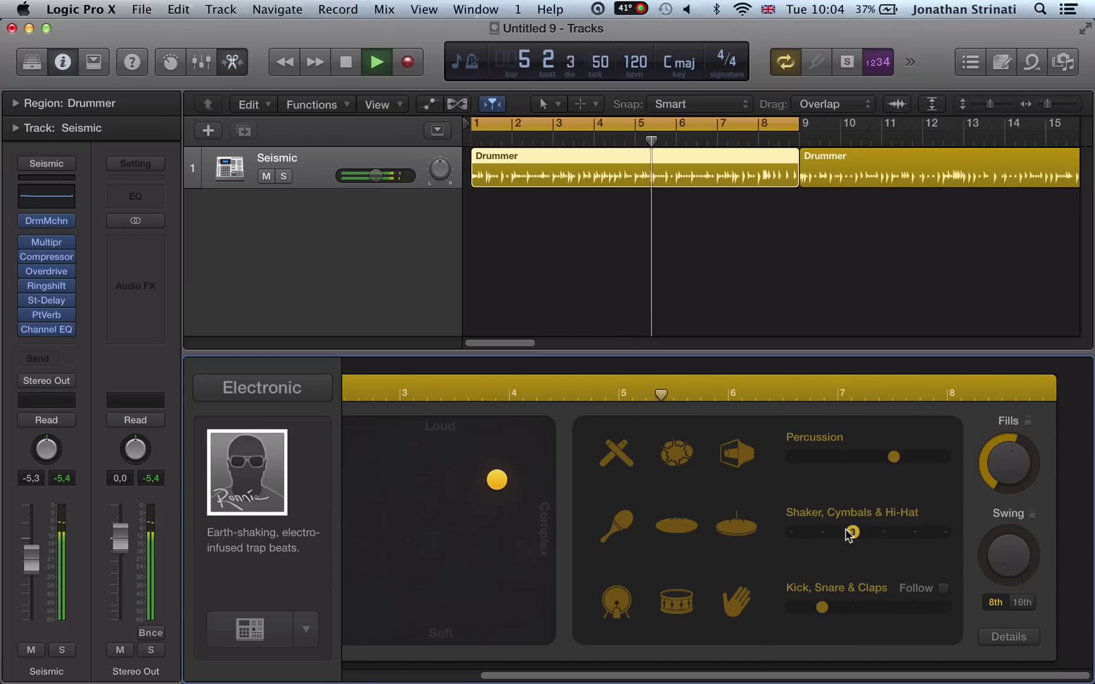
drag(894, 457, 936, 461)
drag(853, 532, 944, 534)
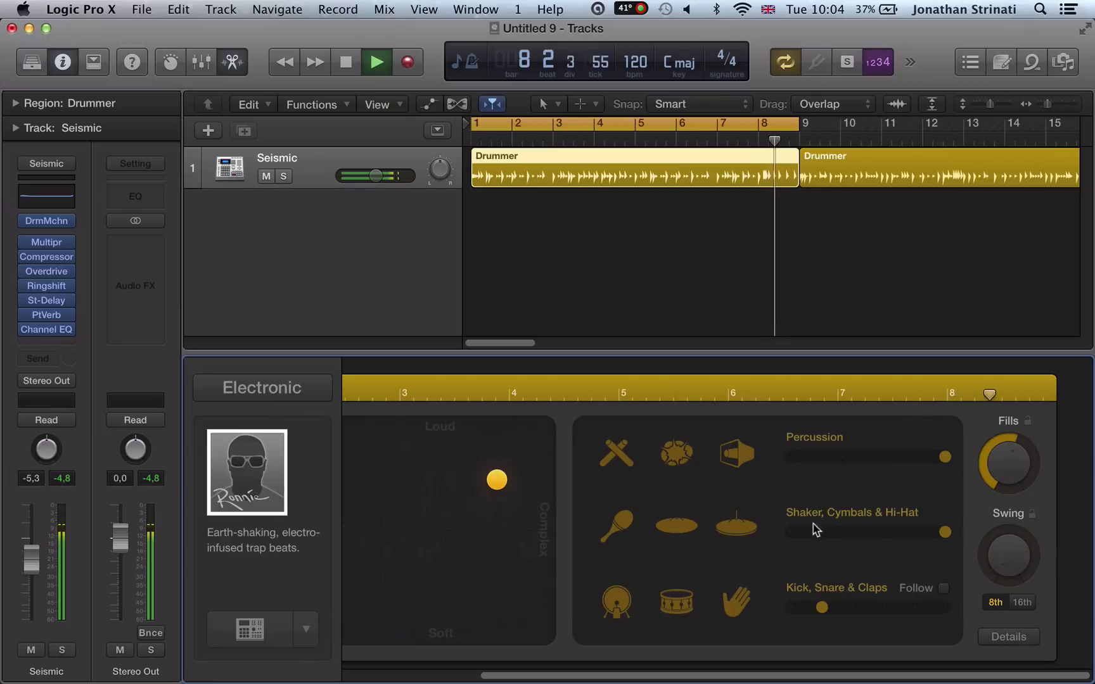
drag(944, 532, 918, 532)
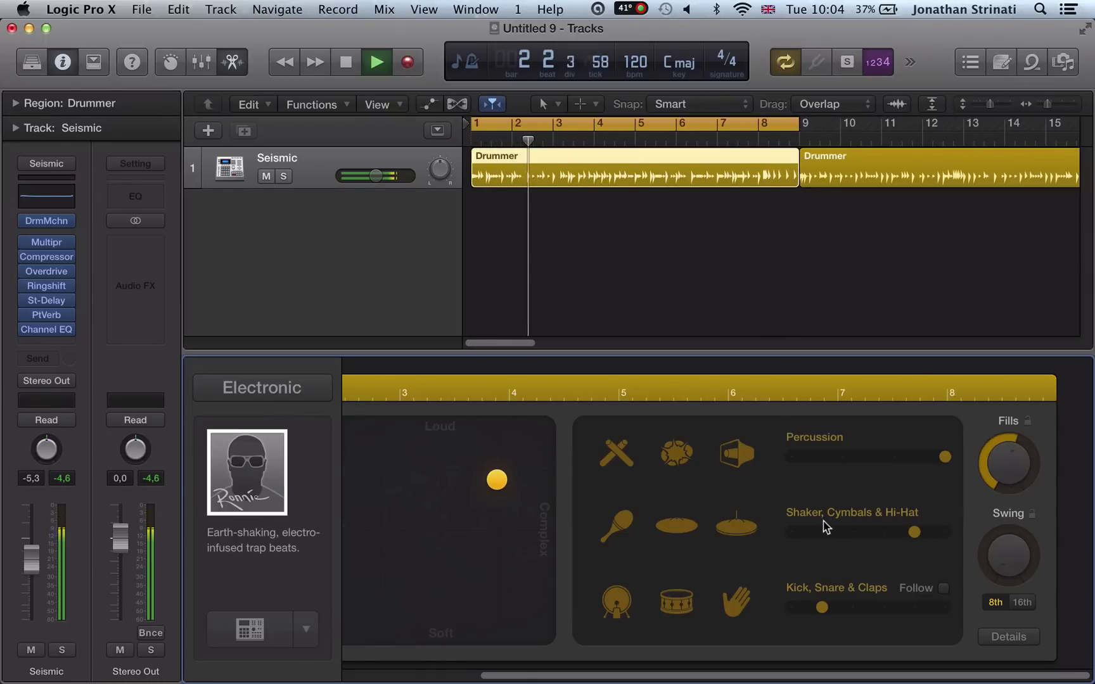
drag(822, 607, 914, 608)
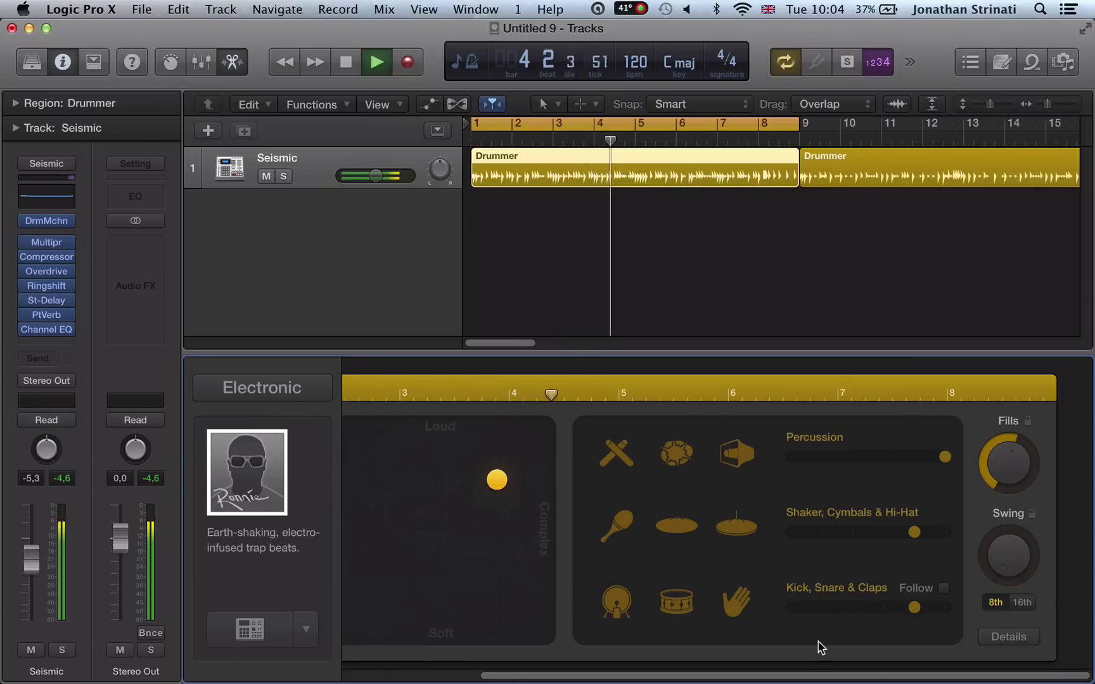
drag(945, 456, 893, 456)
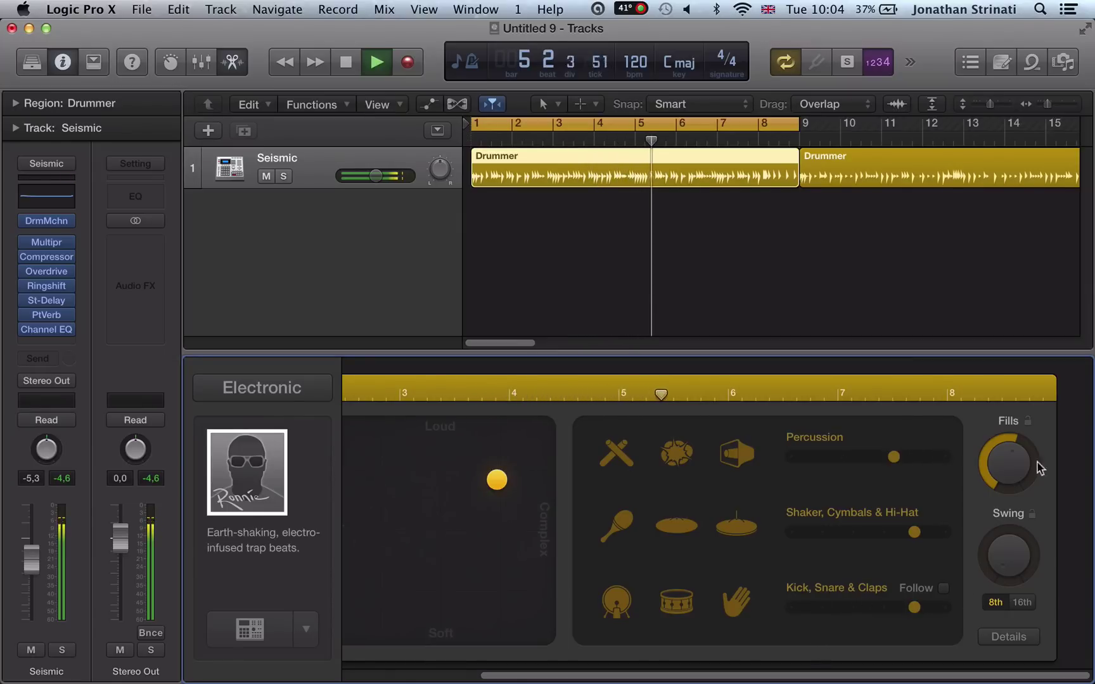
Step: Adjust fills and swing to about 52%, then stop playback and deselect the region
drag(1010, 469, 1010, 390)
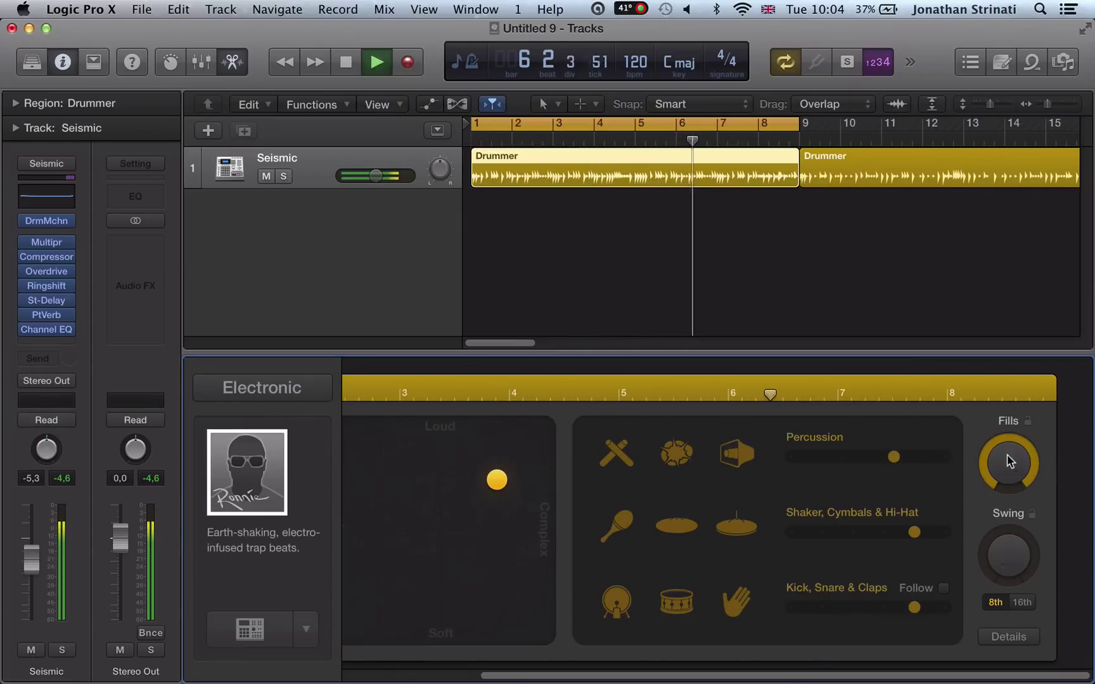
drag(1007, 547, 1014, 504)
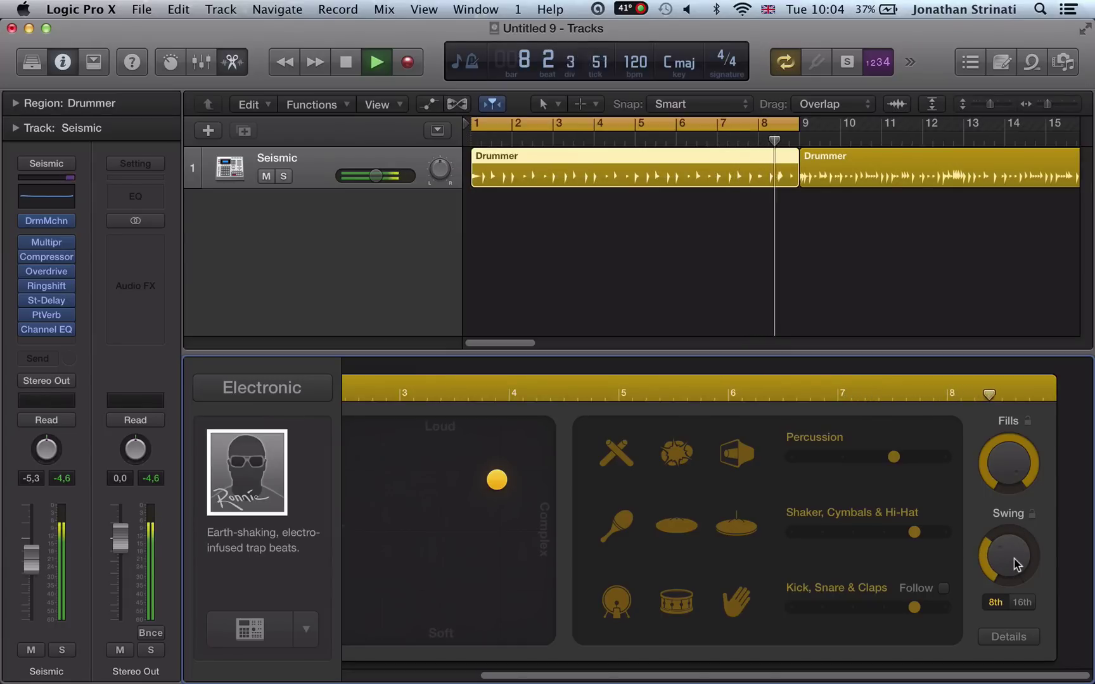
drag(1017, 564, 981, 560)
drag(1004, 423, 990, 580)
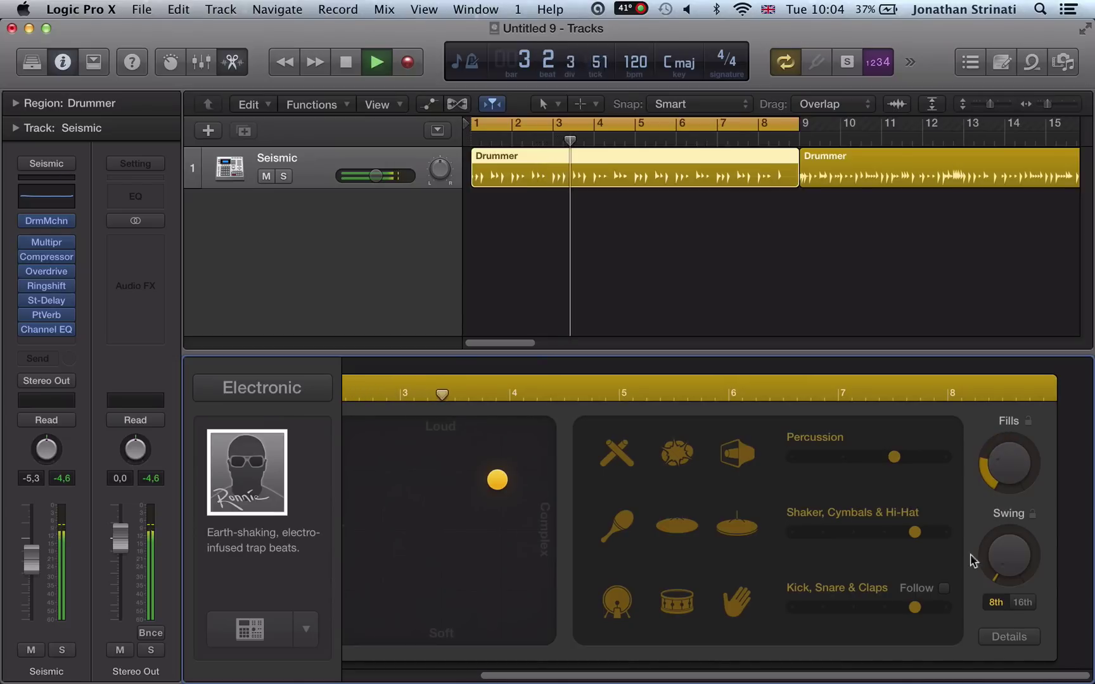
key(space)
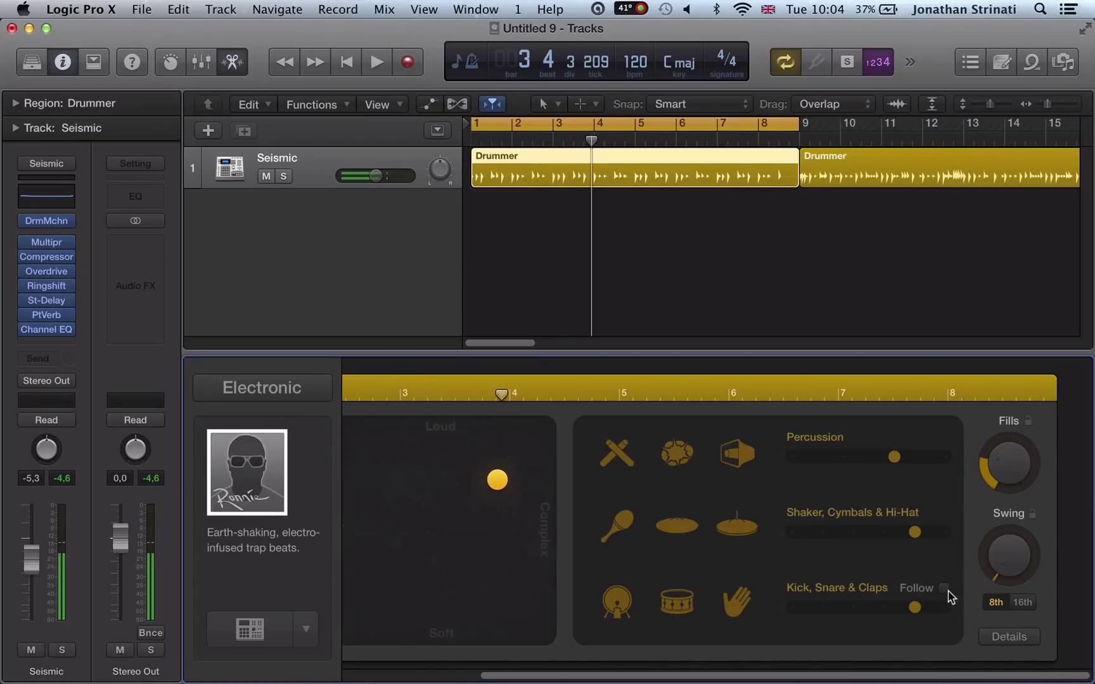
click(653, 236)
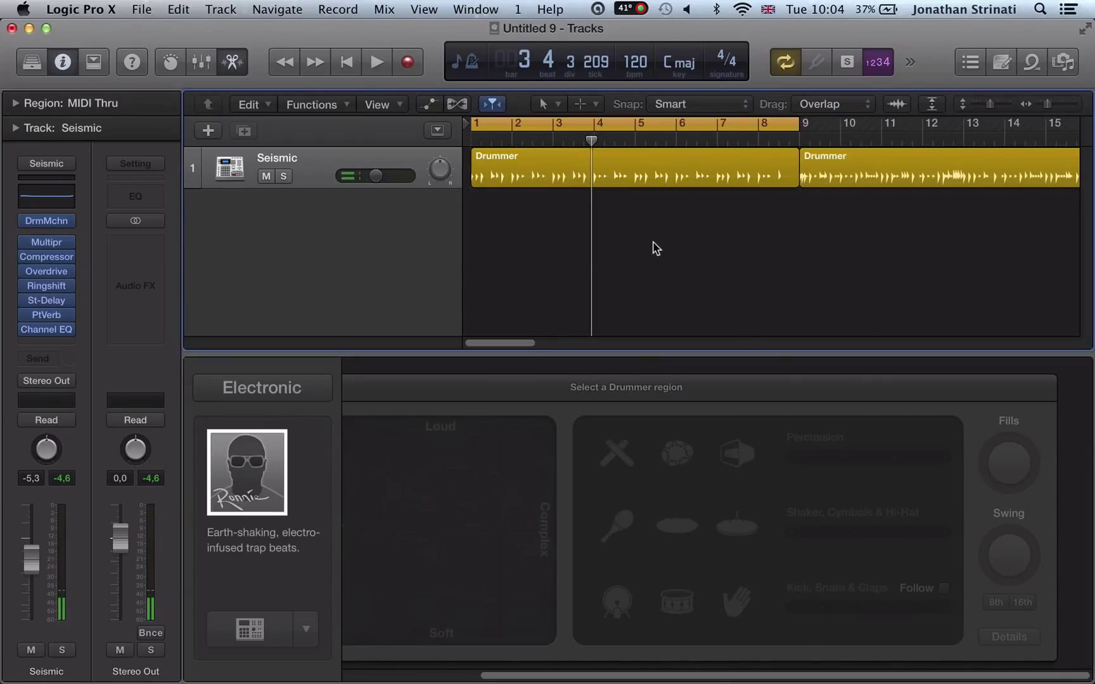
Step: Filter the Apple Loops browser to Electronic bass loops
key(o)
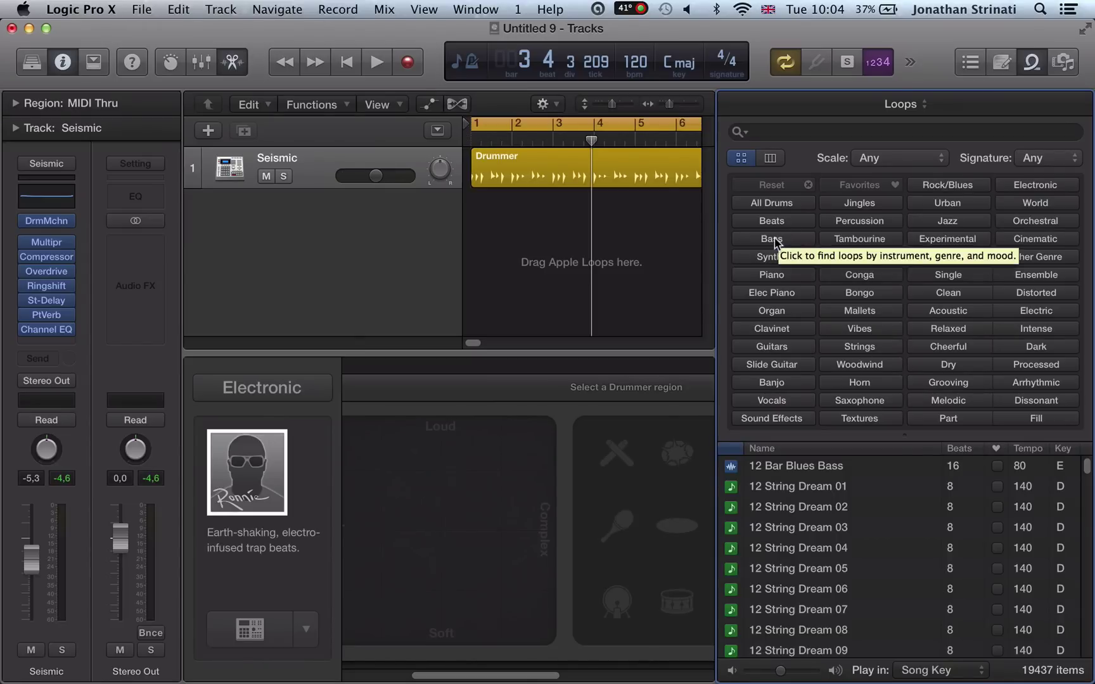
click(788, 245)
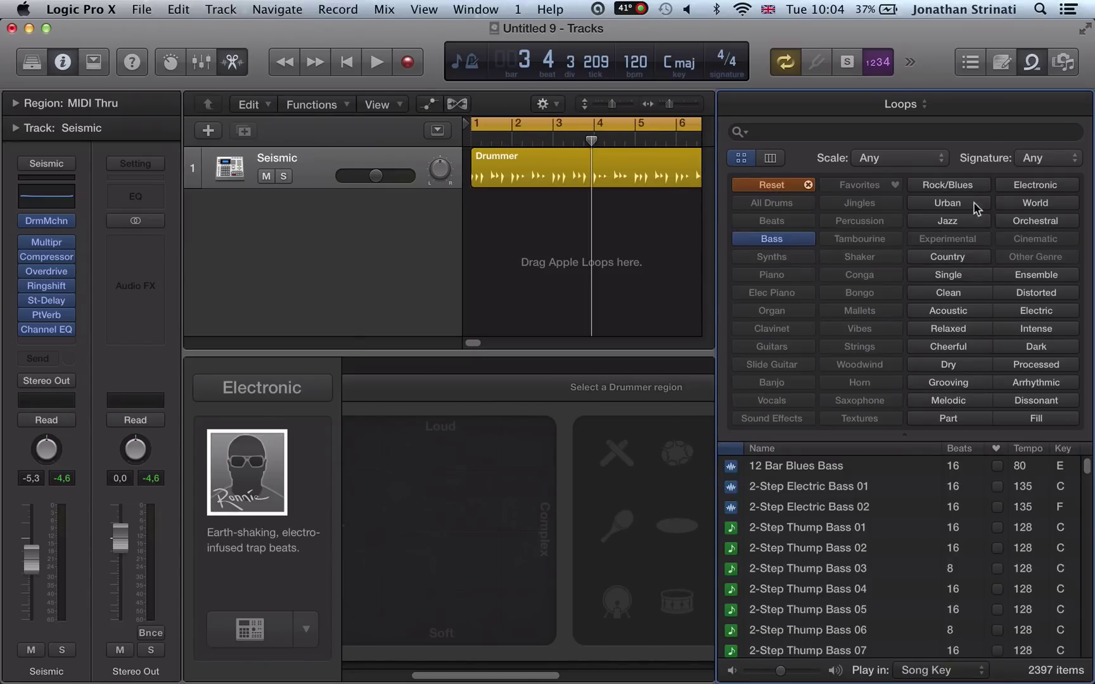
click(1021, 187)
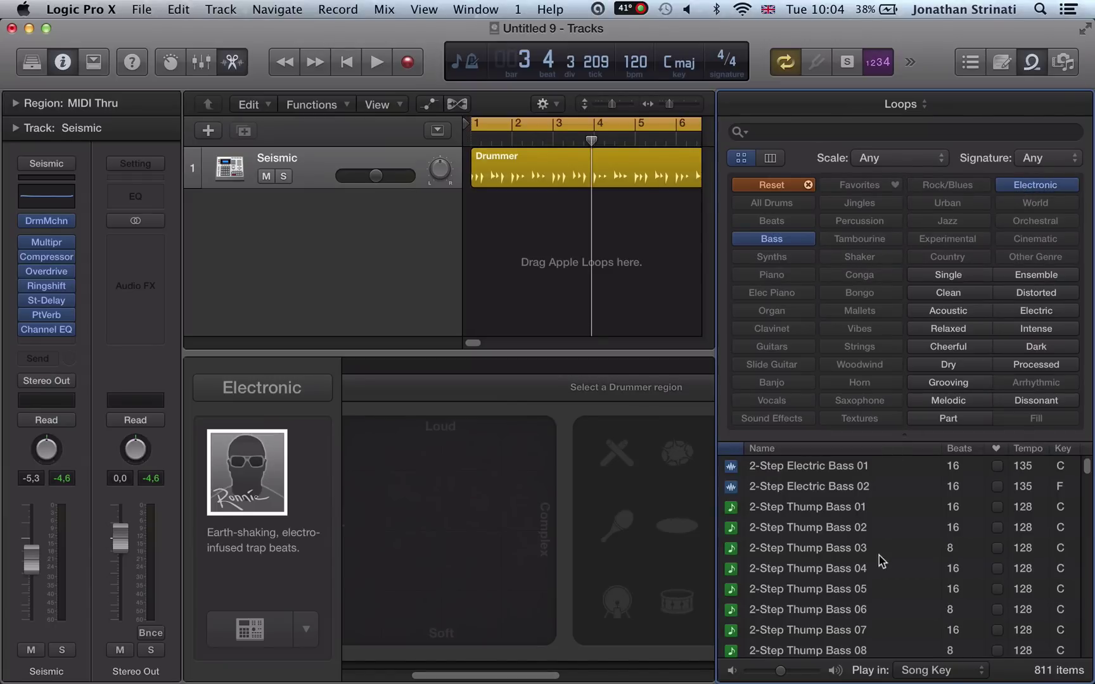
Step: Audition bass loops from Flexible Feel Bass through Get Moving Bass 02
scroll(881, 561, down, 15)
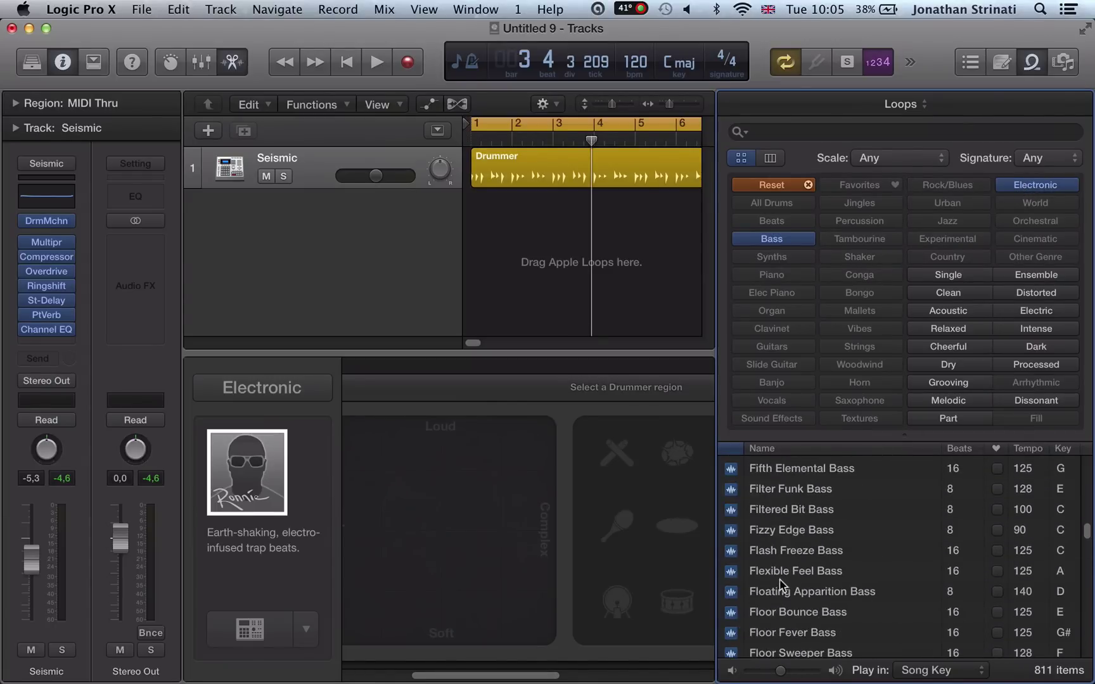
click(784, 573)
scroll(783, 578, down, 5)
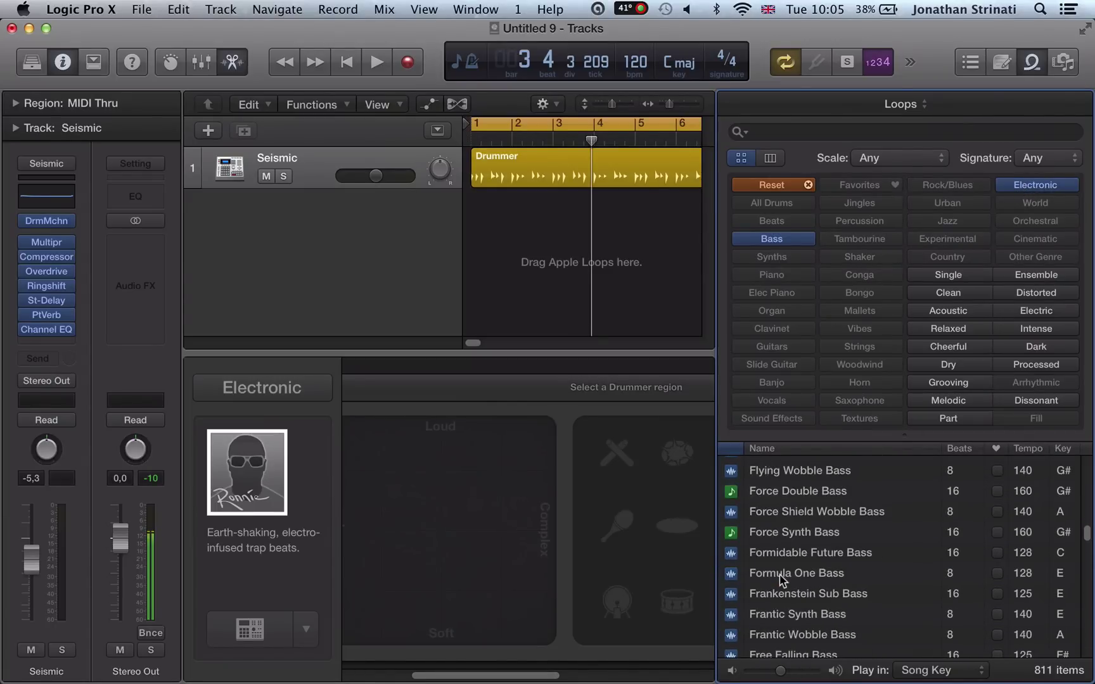
click(783, 558)
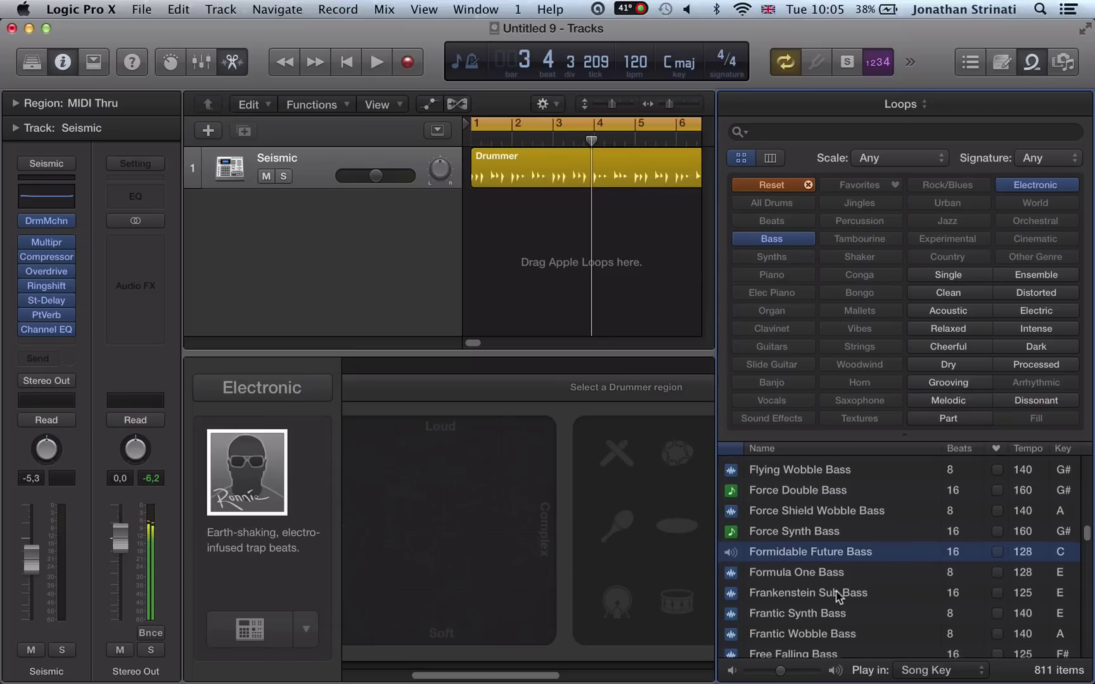
scroll(838, 595, down, 2)
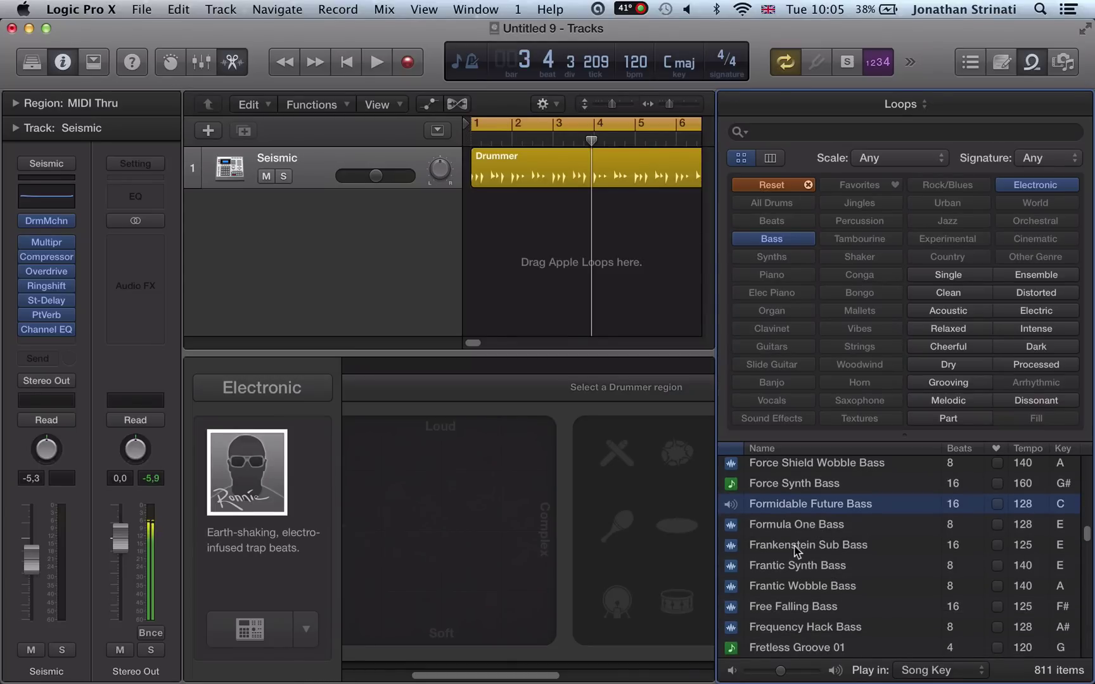
click(796, 565)
scroll(801, 583, down, 8)
click(816, 576)
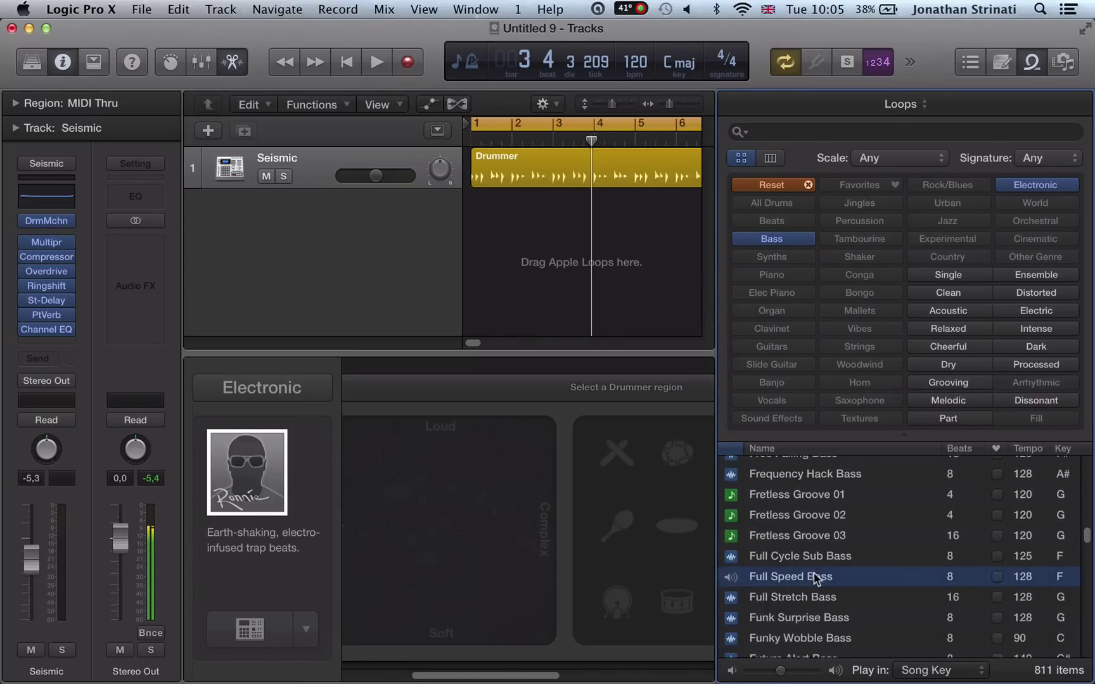
scroll(813, 576, down, 9)
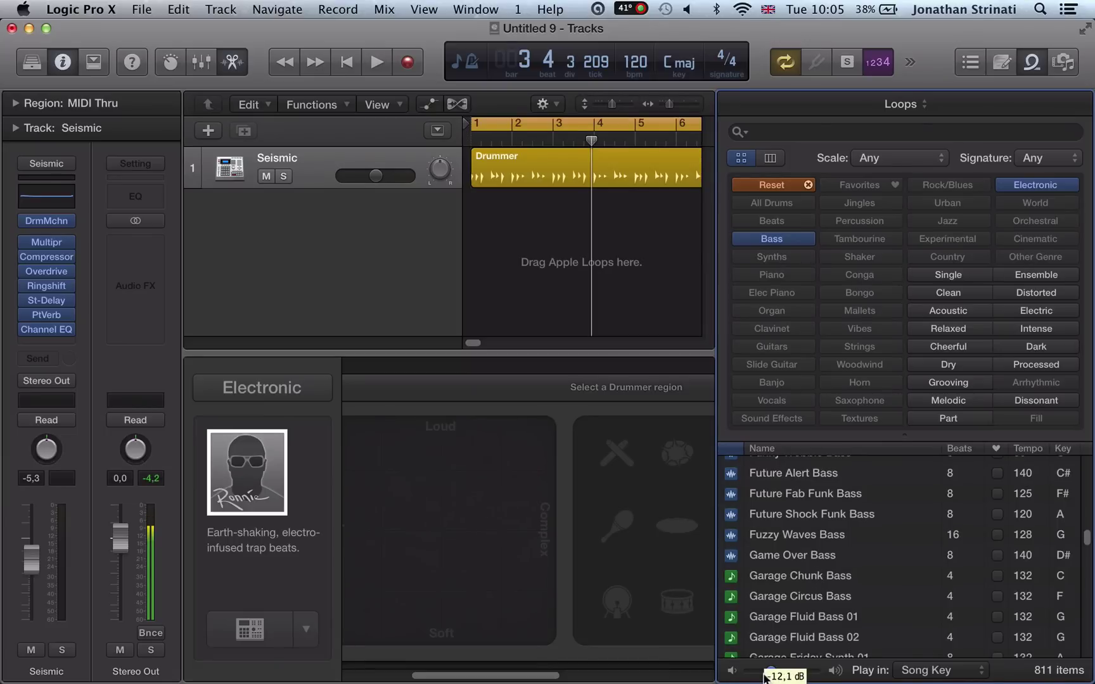
click(785, 599)
scroll(821, 609, down, 5)
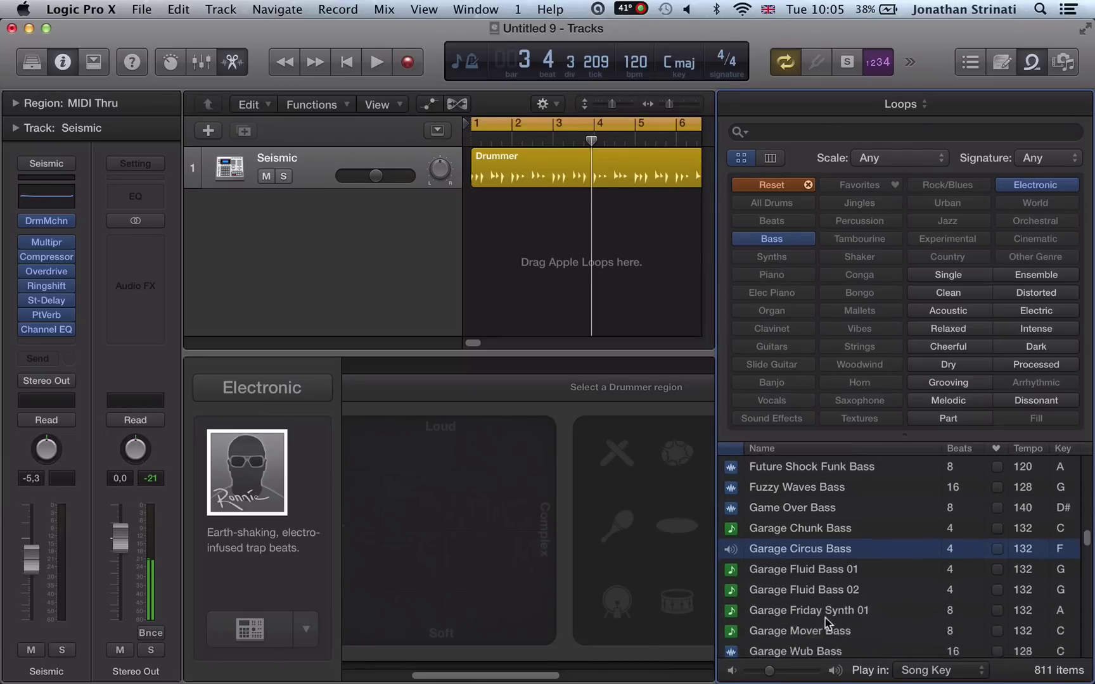
click(825, 618)
scroll(830, 615, down, 5)
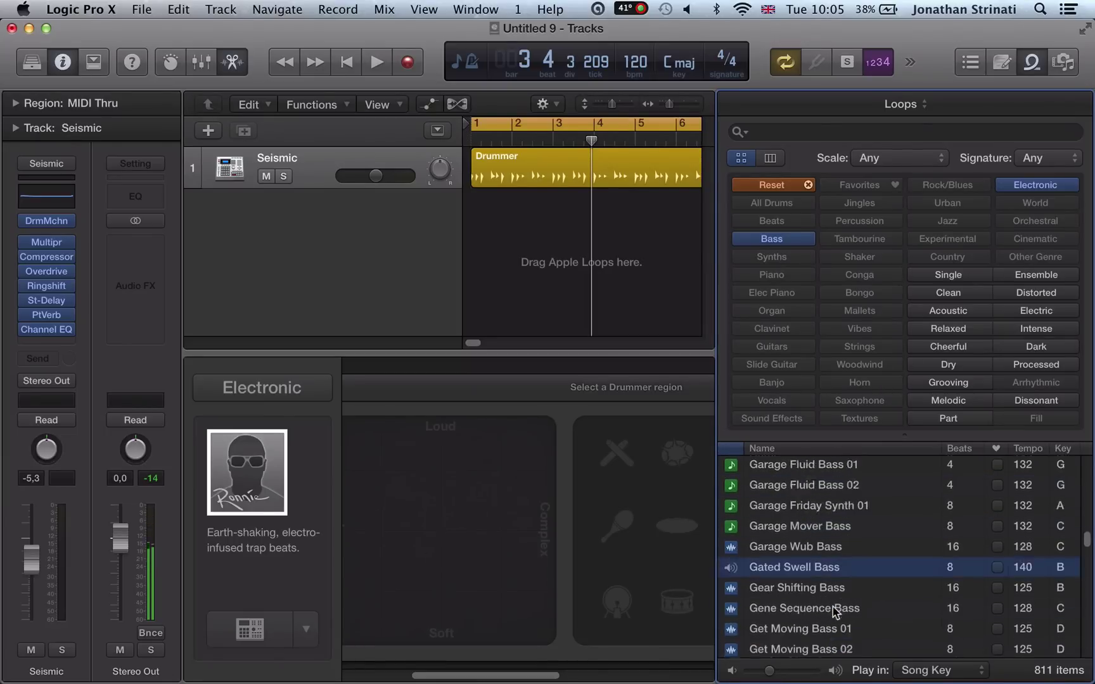
click(795, 583)
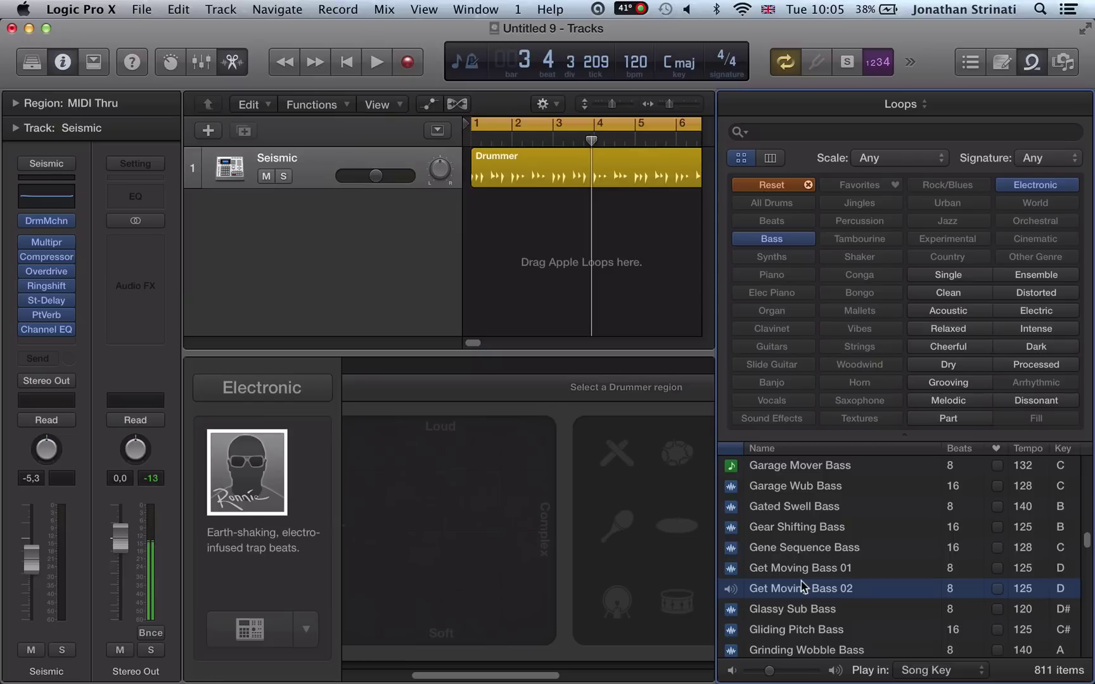
Step: Add Get Moving Bass 02 as a new track and loop it alongside the Drummer region
drag(797, 591, 462, 219)
click(382, 211)
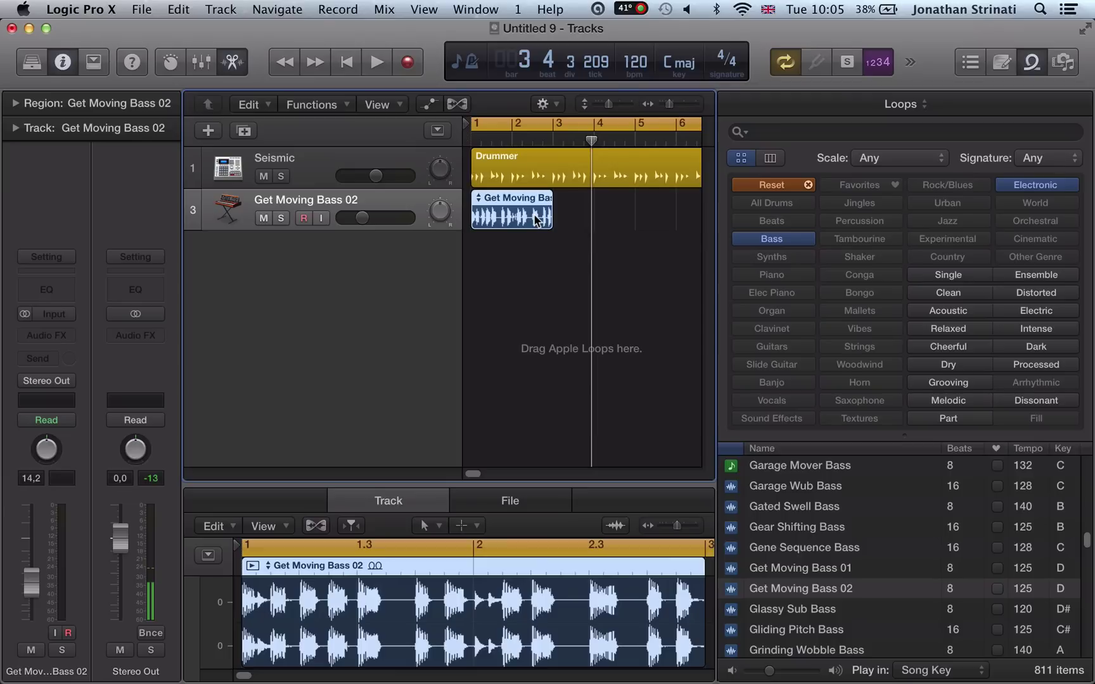
click(512, 213)
key(u)
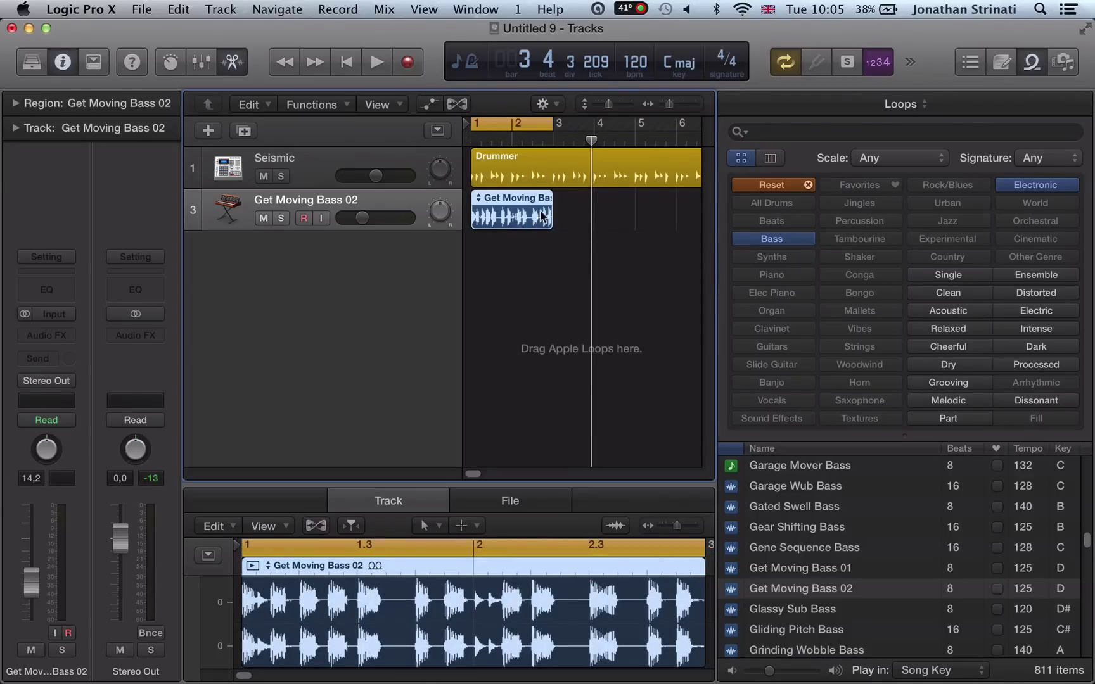
click(545, 161)
key(u)
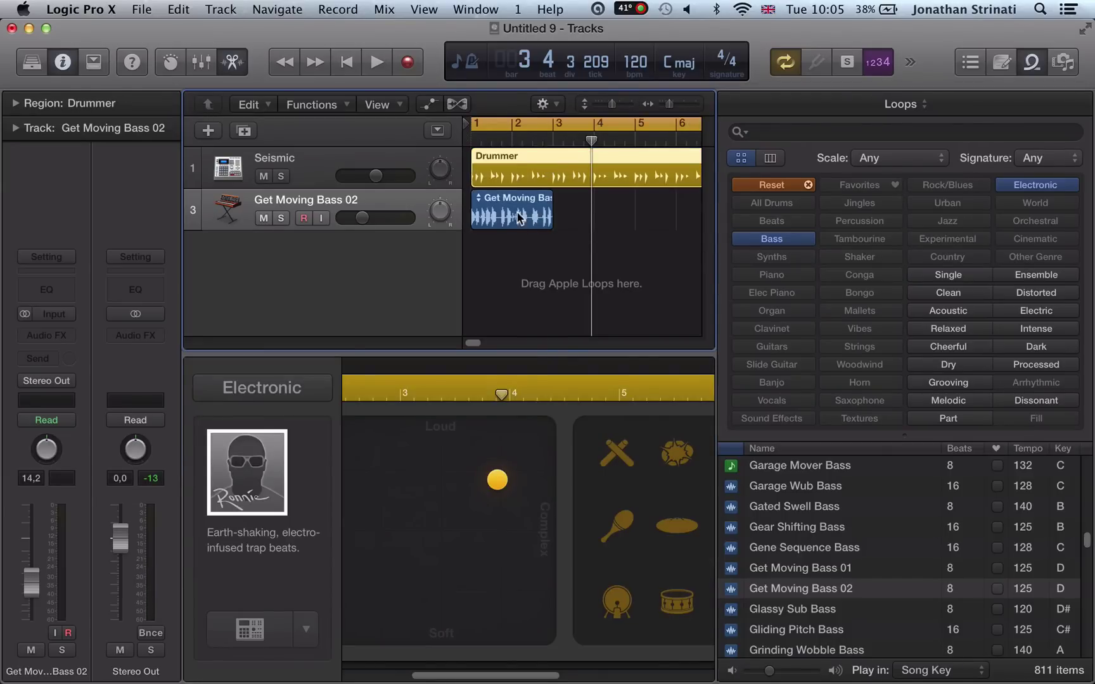
click(517, 211)
key(l)
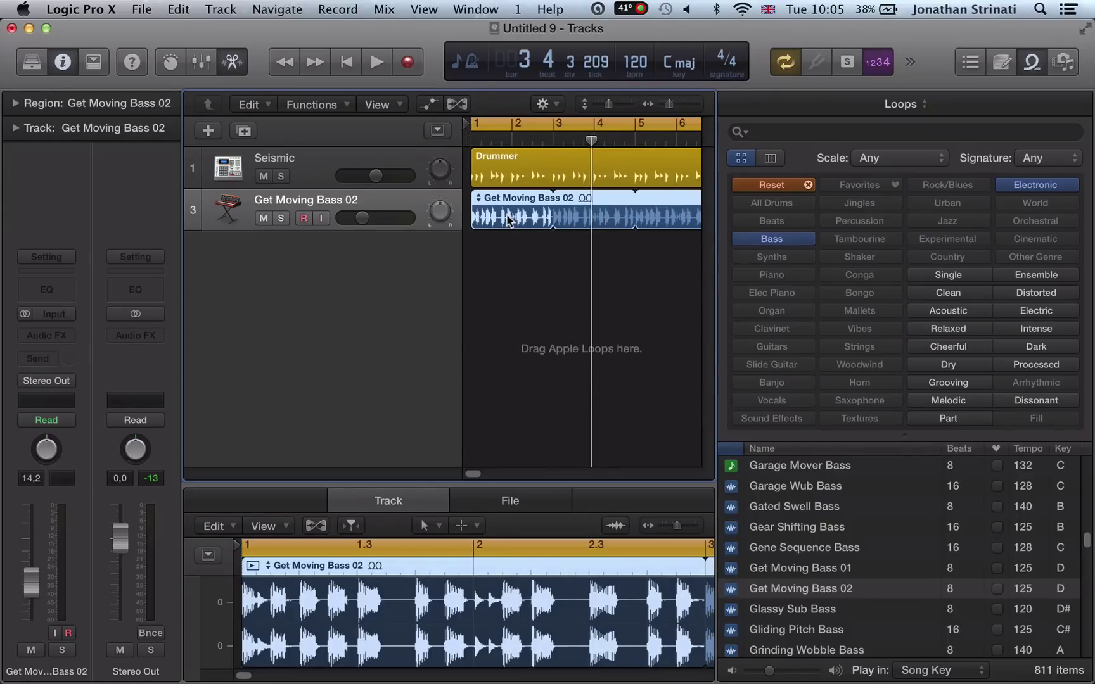
Step: Set kick, snare and claps on the Seismic track to follow Get Moving Bass 02
key(f)
key(f)
click(535, 166)
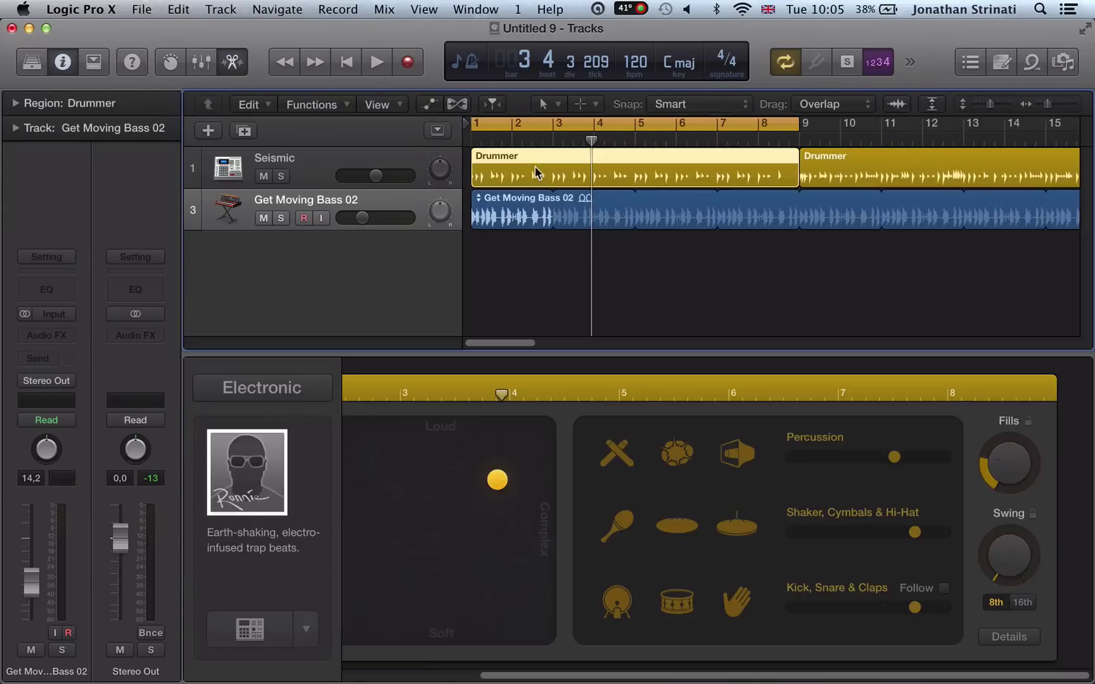
click(337, 160)
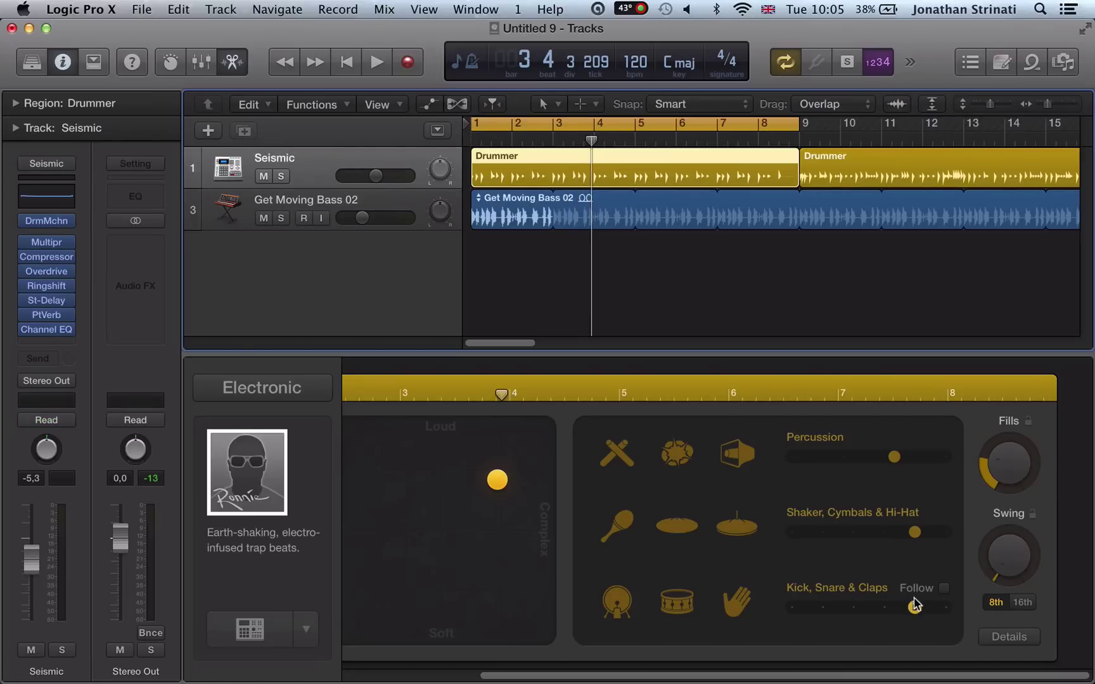
click(944, 589)
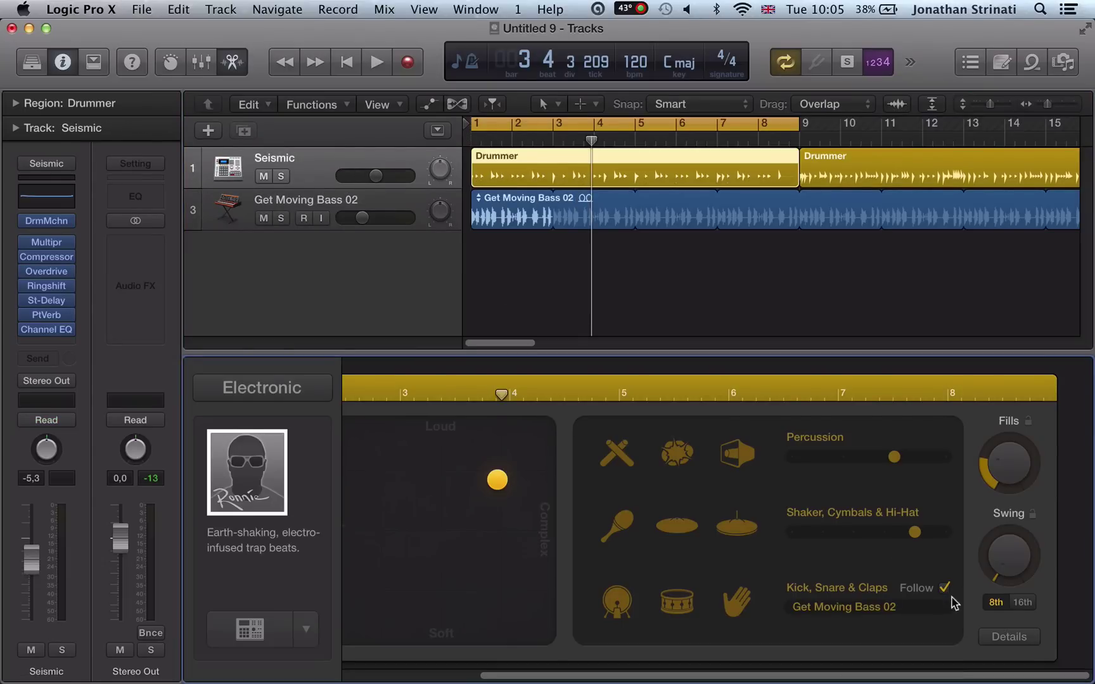
click(839, 618)
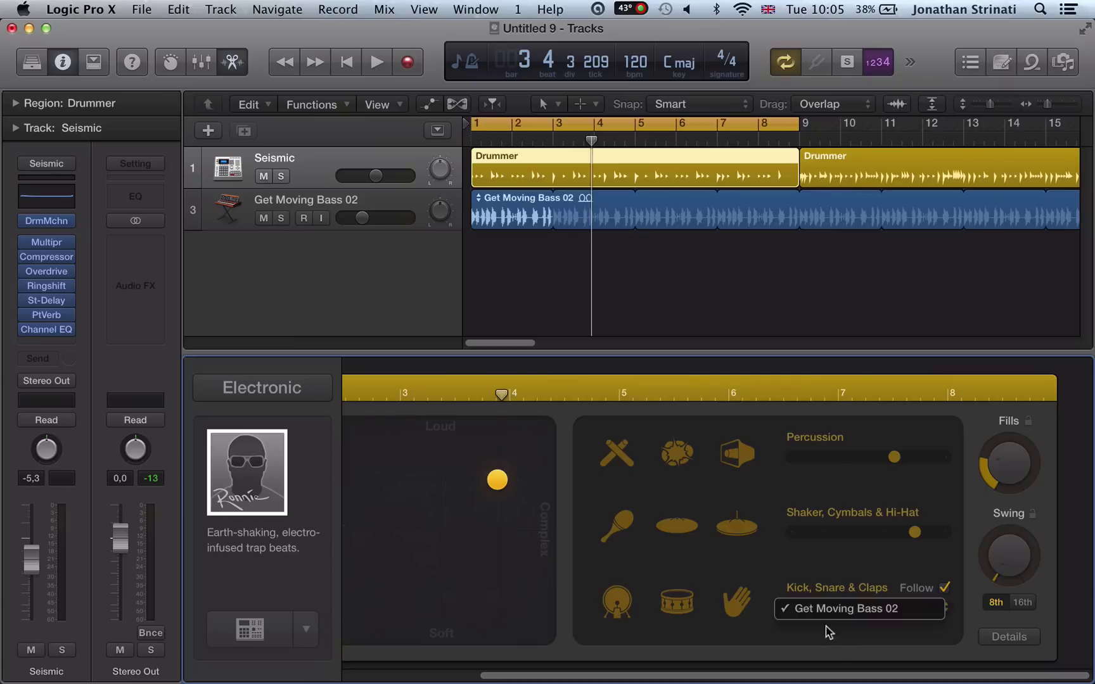
click(666, 424)
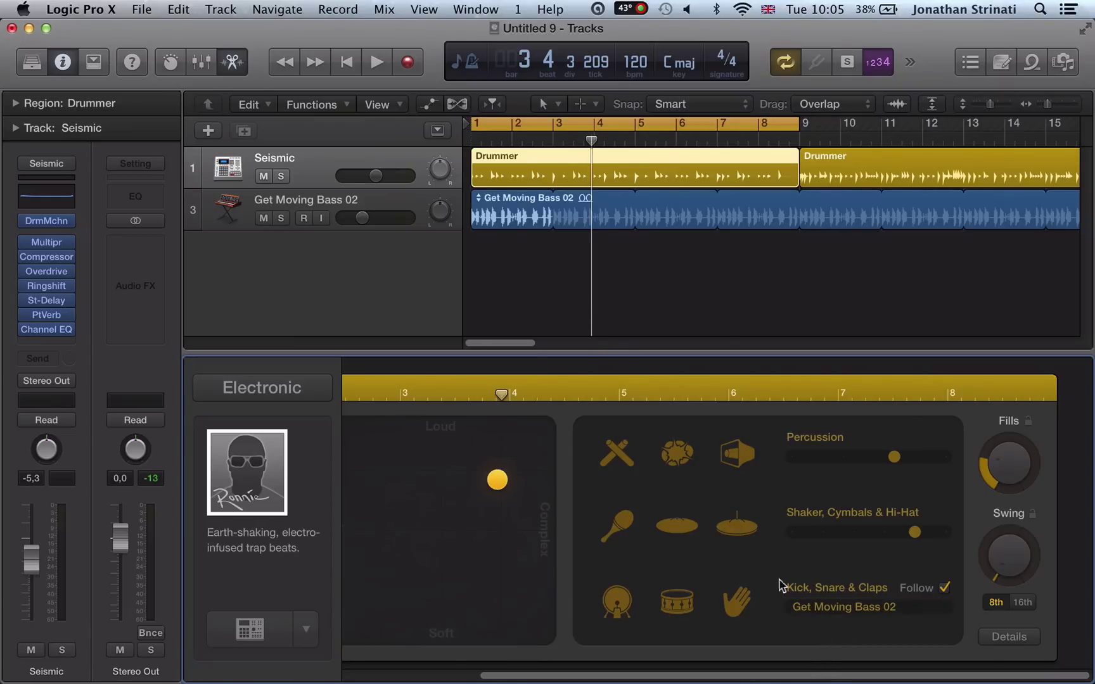
click(819, 612)
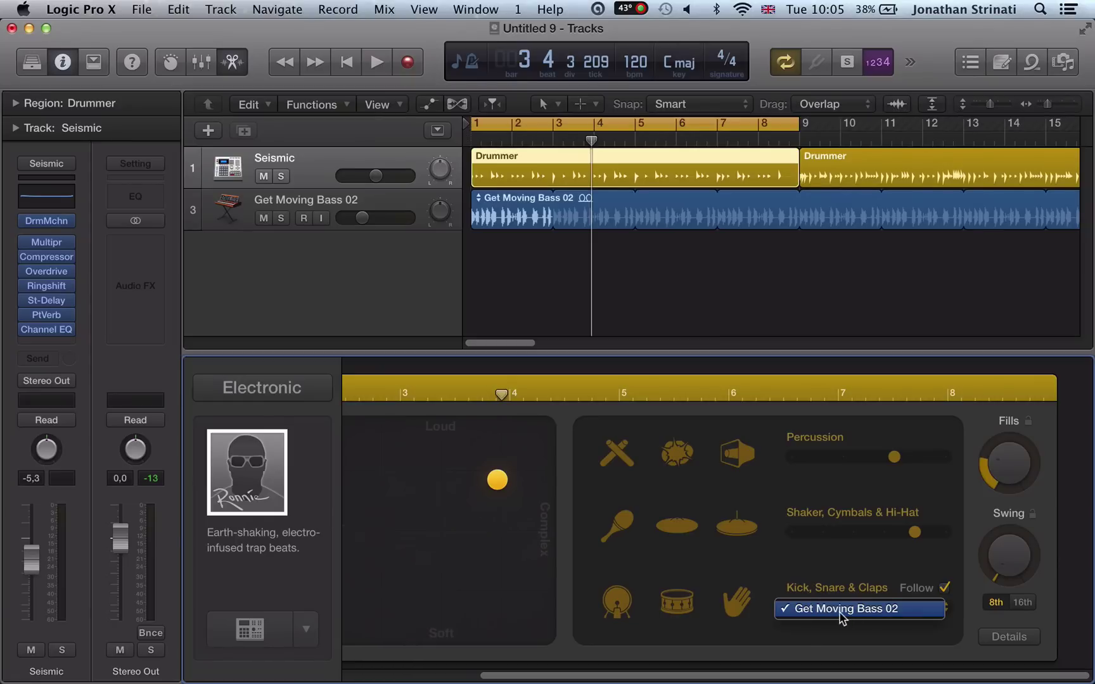
click(843, 609)
Step: Play the groove and move the XY puck toward loud, slightly less complex
key(space)
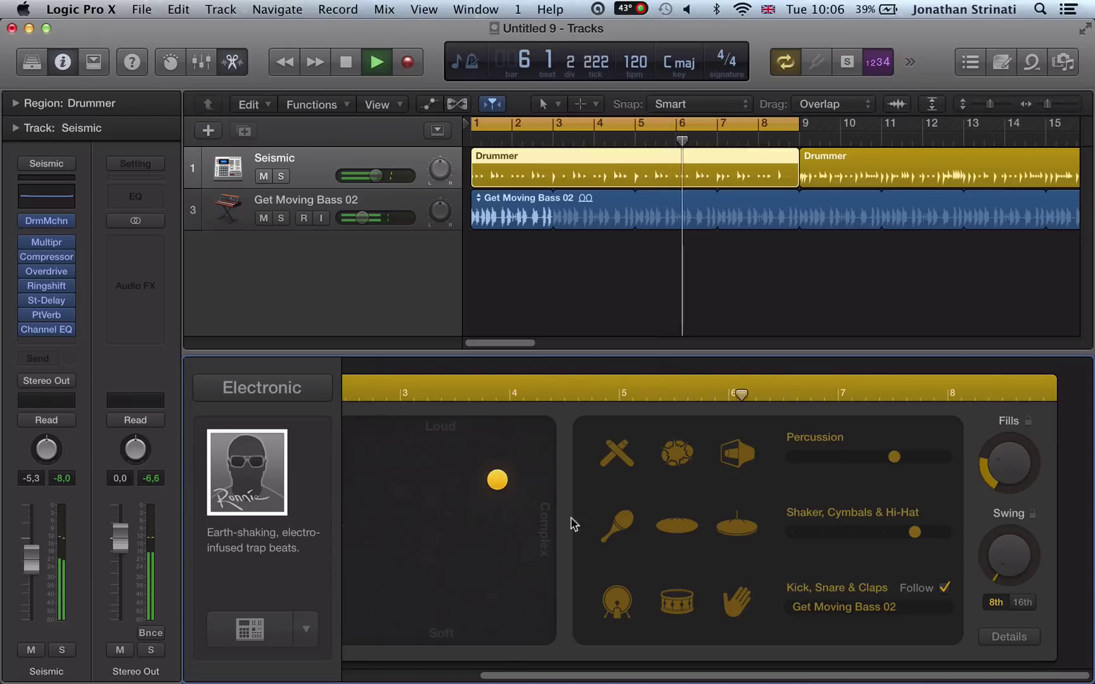
drag(501, 475, 544, 436)
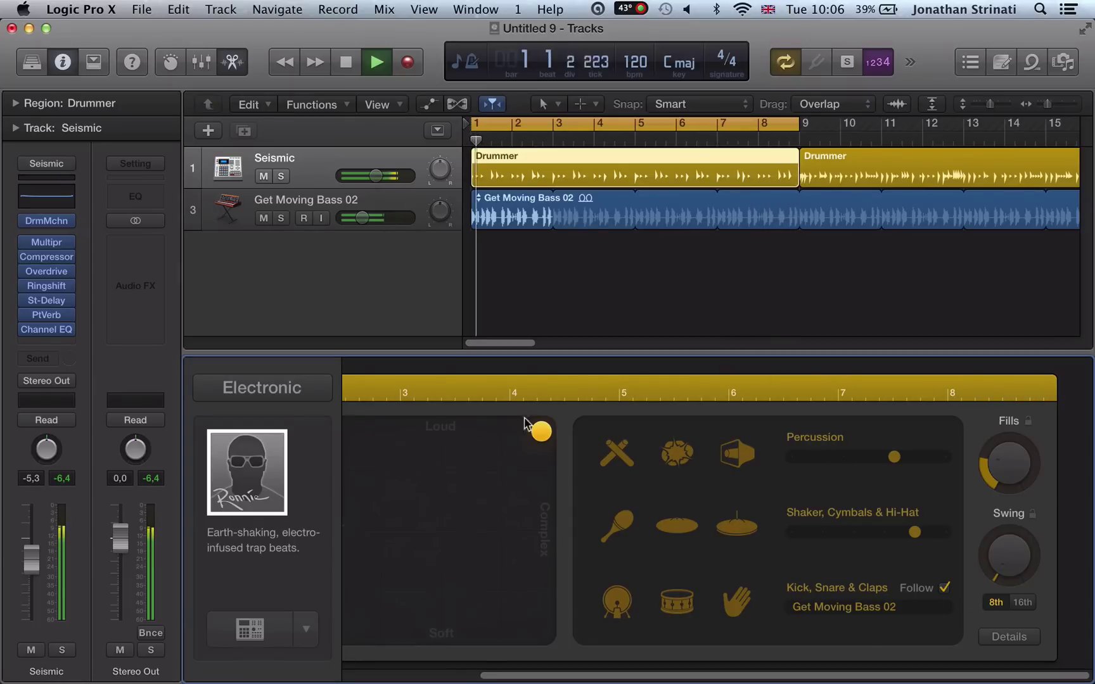
drag(539, 431, 501, 442)
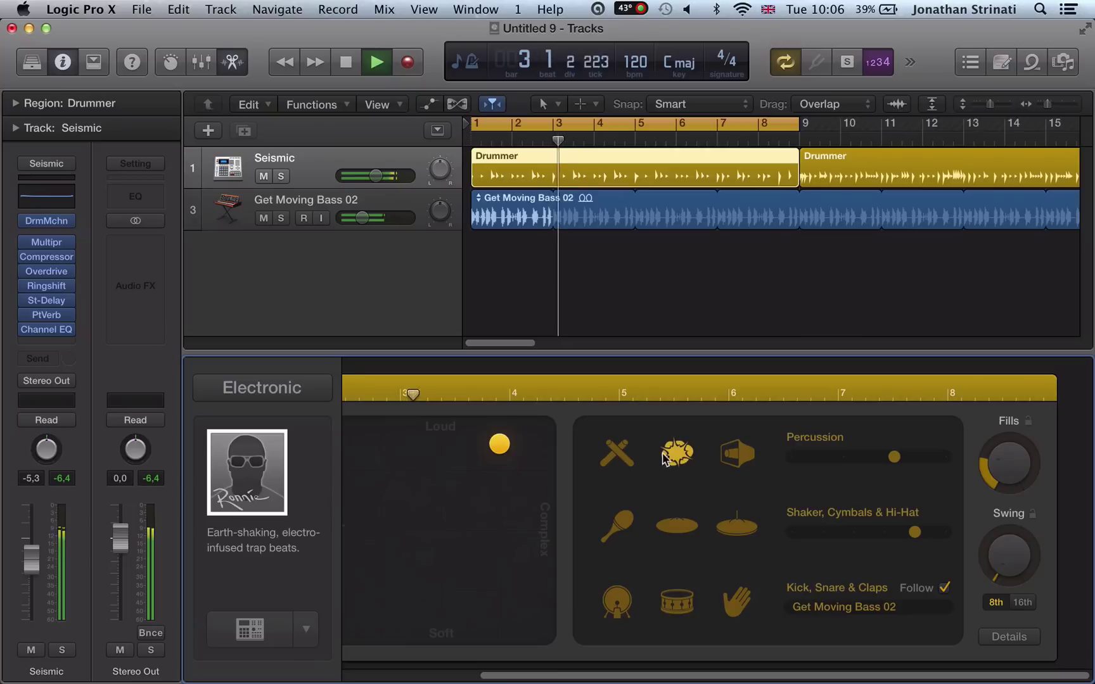
Step: In Drummer Details, adjust the complexity ranges for kick, claps, hi-hat, percussion and snare
click(1009, 639)
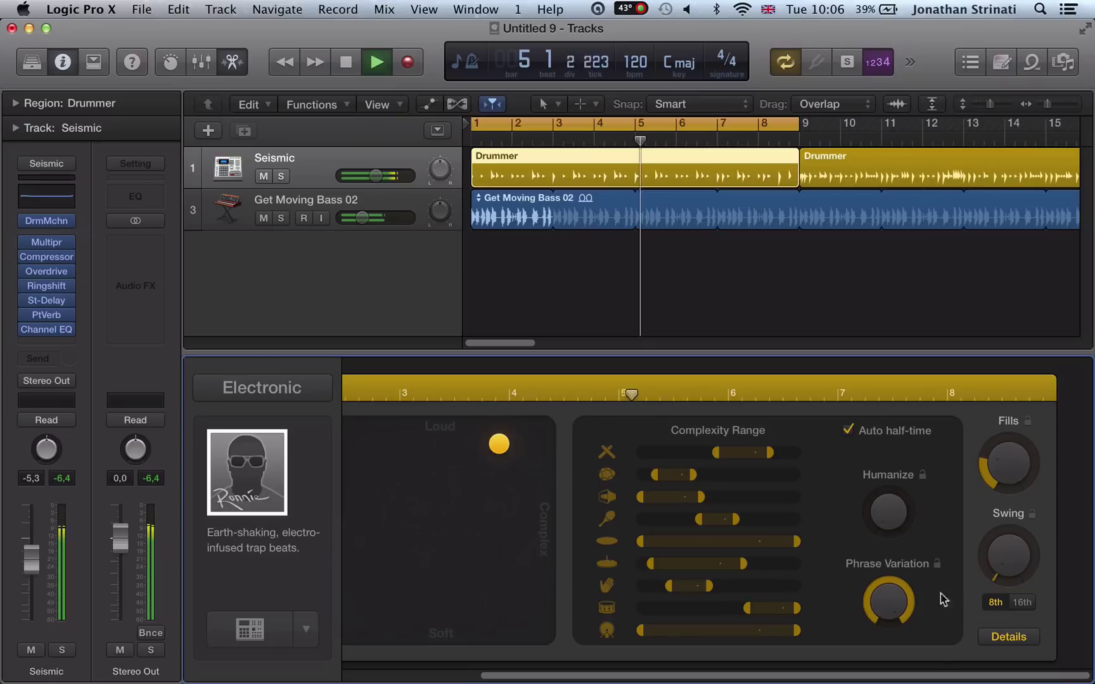
click(848, 431)
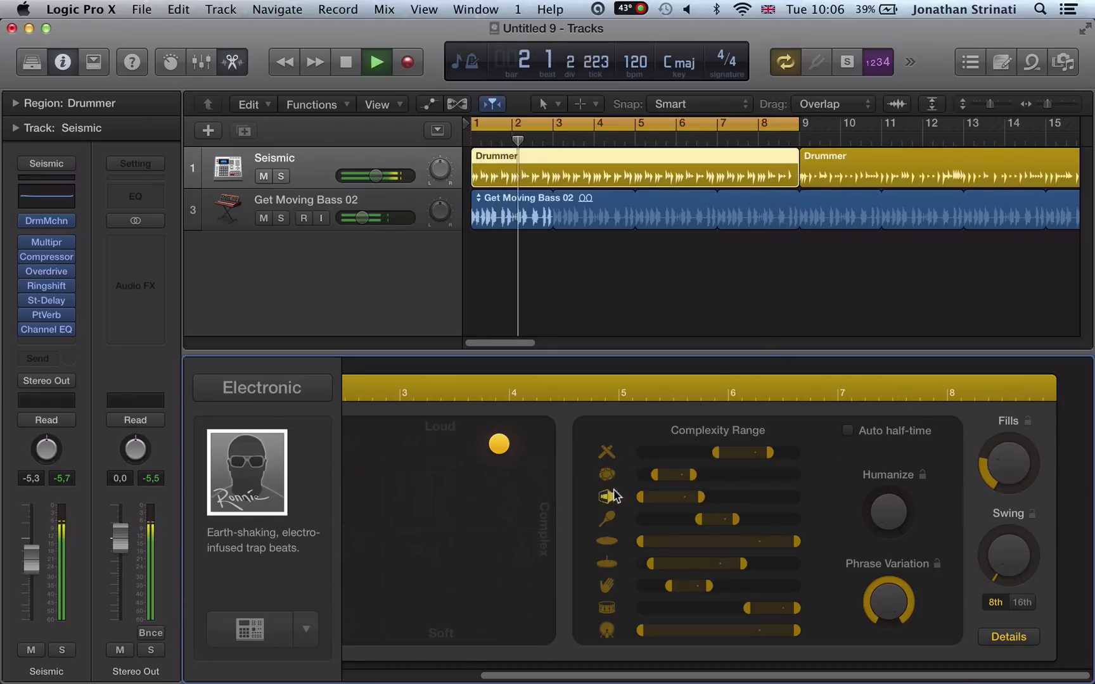
drag(639, 631, 713, 631)
drag(709, 586, 793, 565)
drag(735, 520, 795, 519)
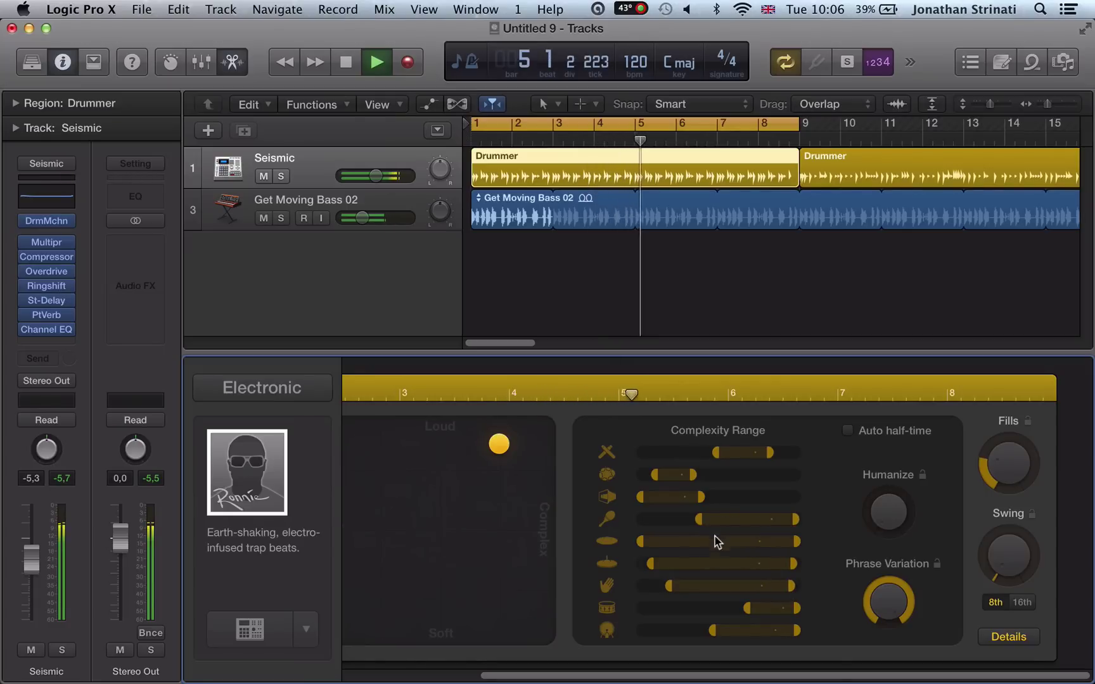
drag(695, 520, 574, 560)
drag(700, 499, 795, 500)
drag(689, 479, 677, 451)
drag(768, 451, 796, 452)
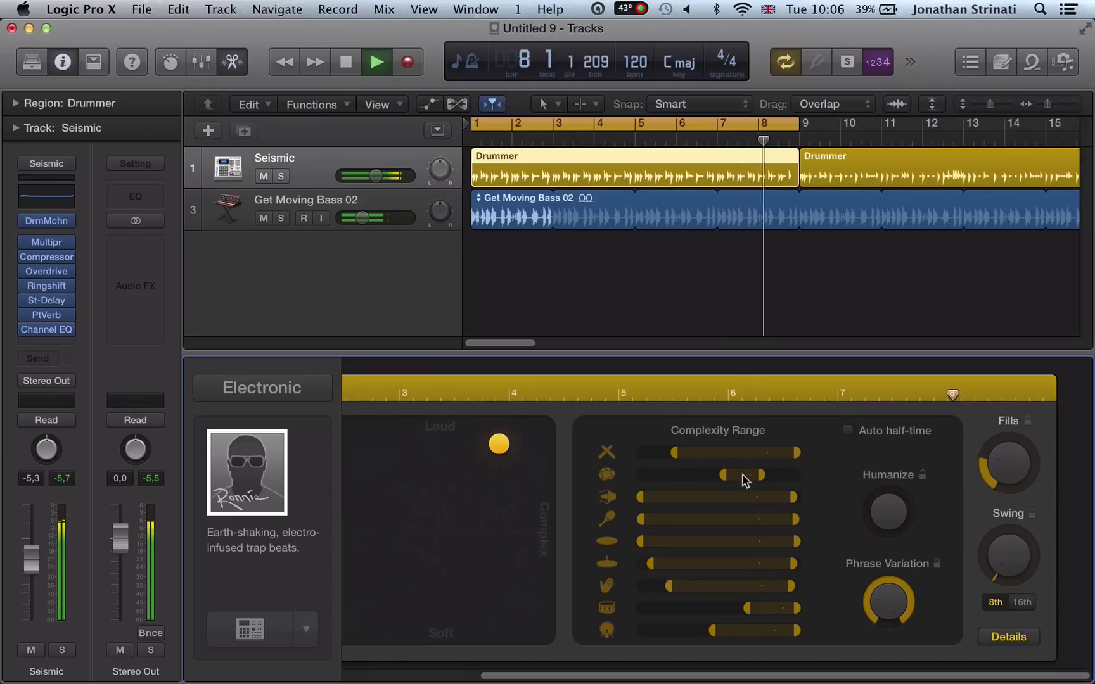
drag(722, 477, 649, 481)
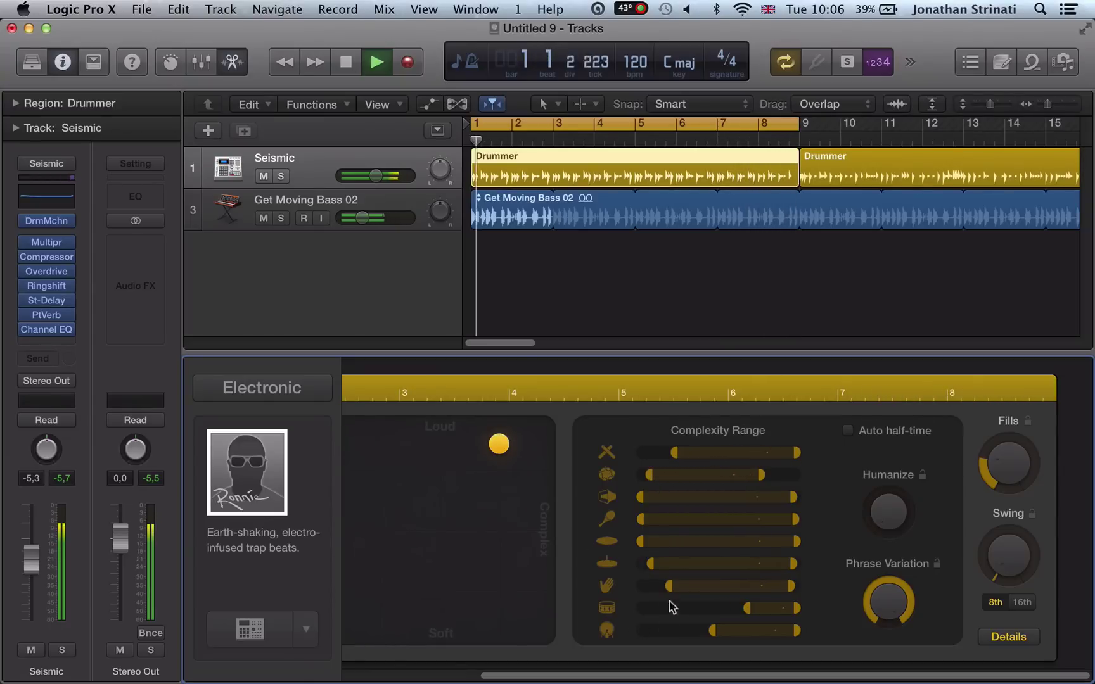
drag(748, 608, 659, 612)
Step: Lower Phrase Variation, add a little Humanize, and turn on Auto half-time
drag(881, 593, 884, 628)
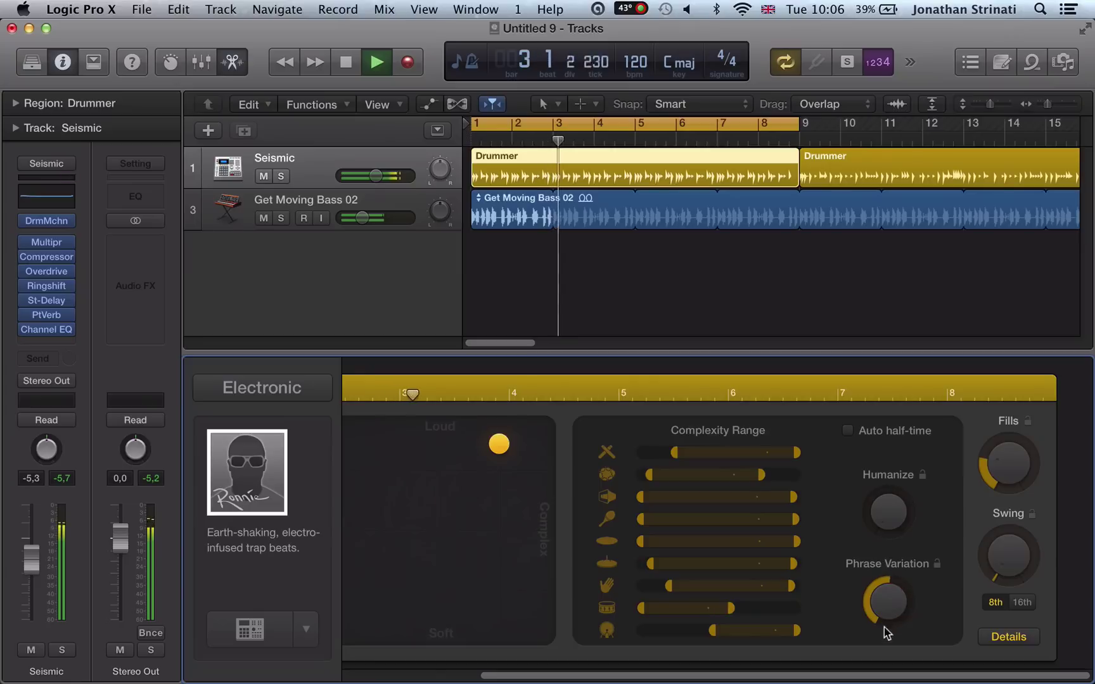
drag(884, 513, 883, 476)
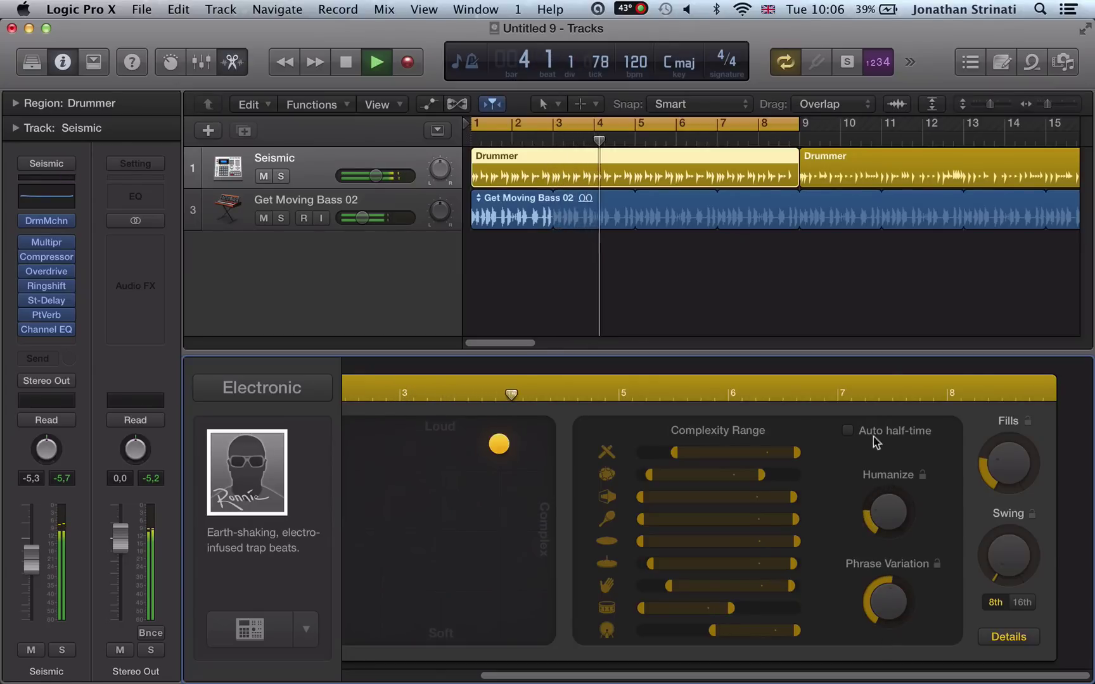
click(848, 430)
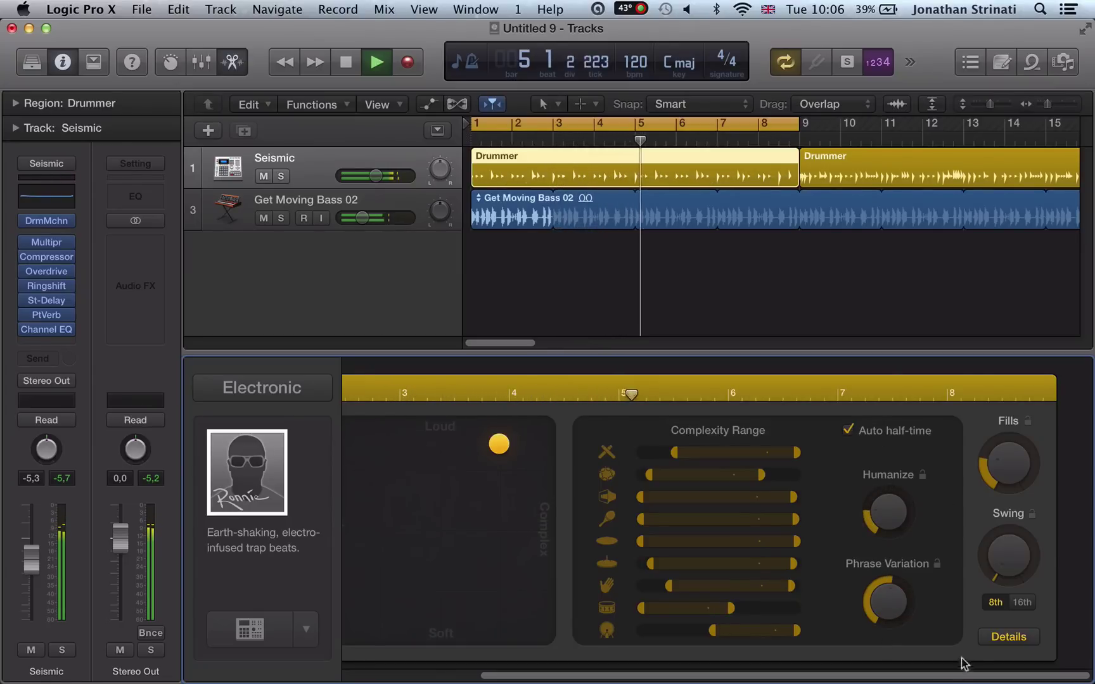
Step: Close Details and swap in house drummer Julian with the After Party kit
click(1012, 639)
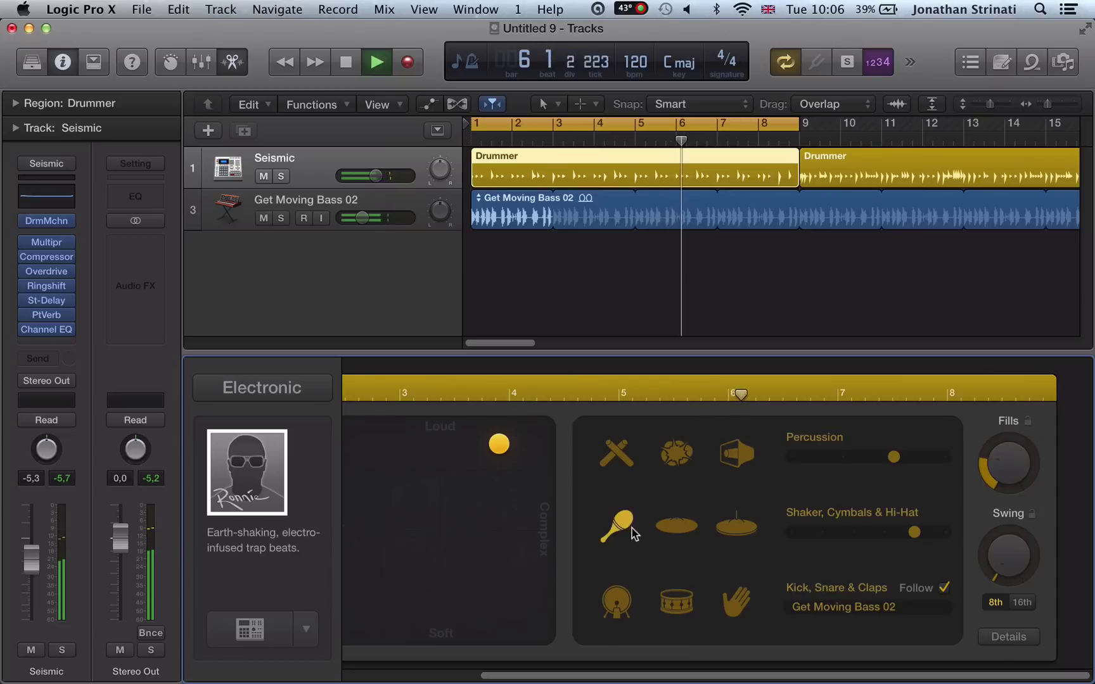
drag(653, 677, 498, 675)
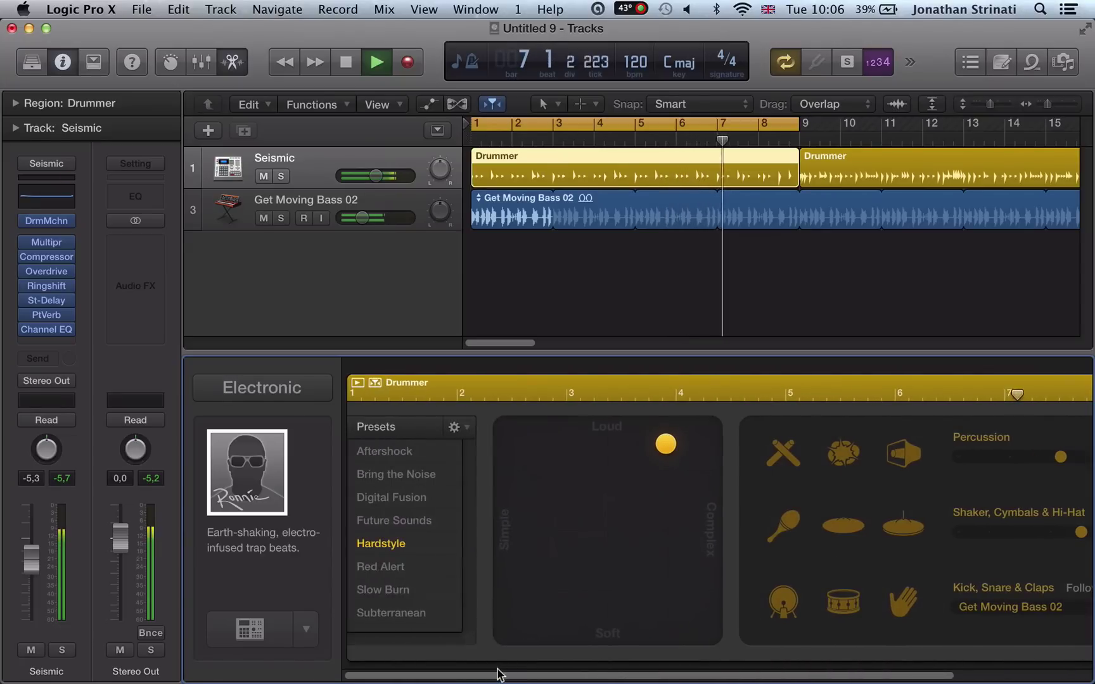
click(255, 487)
click(220, 617)
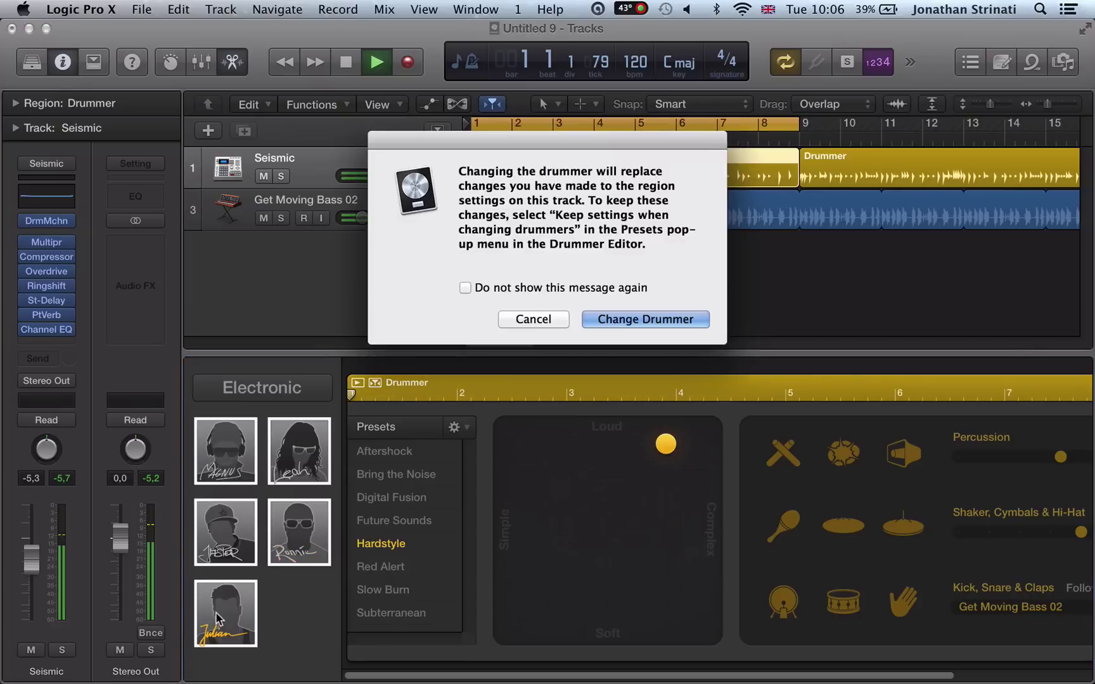
click(629, 319)
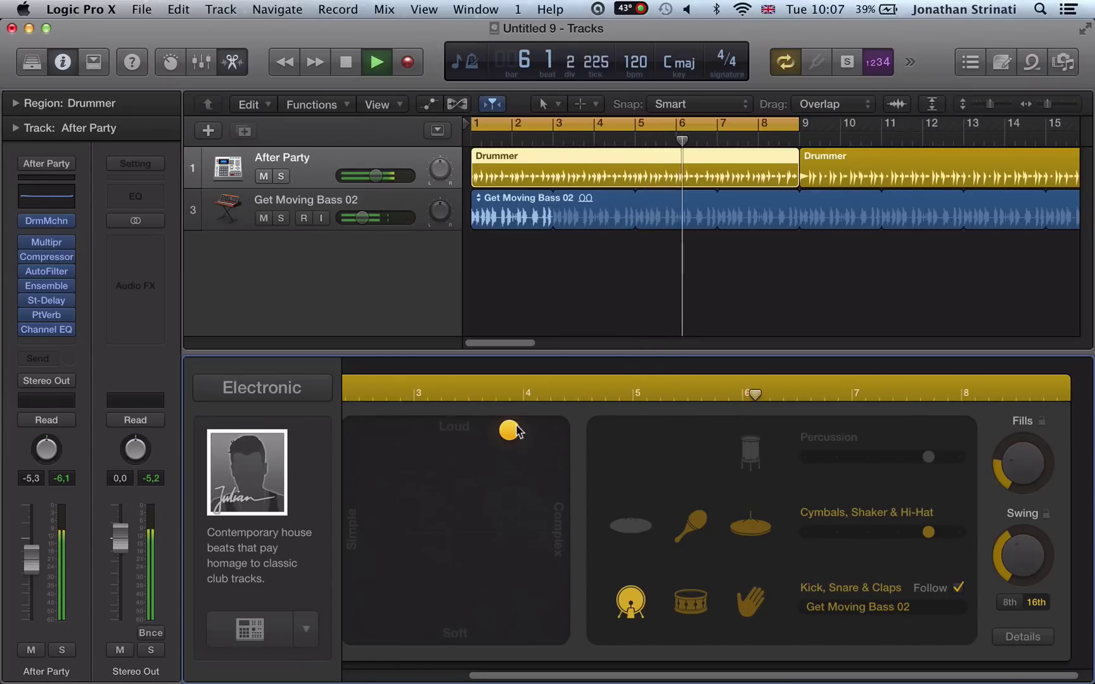
Step: Center the XY puck between loud and soft, keep the After Party kit, and stop playback
drag(509, 430, 517, 521)
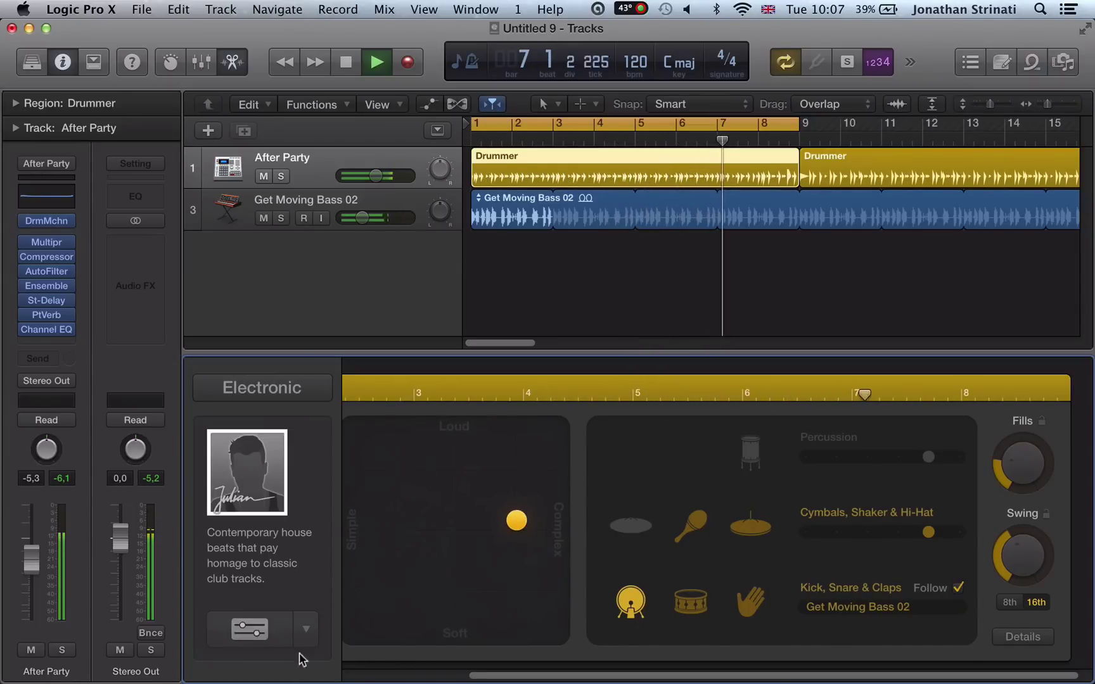
click(304, 632)
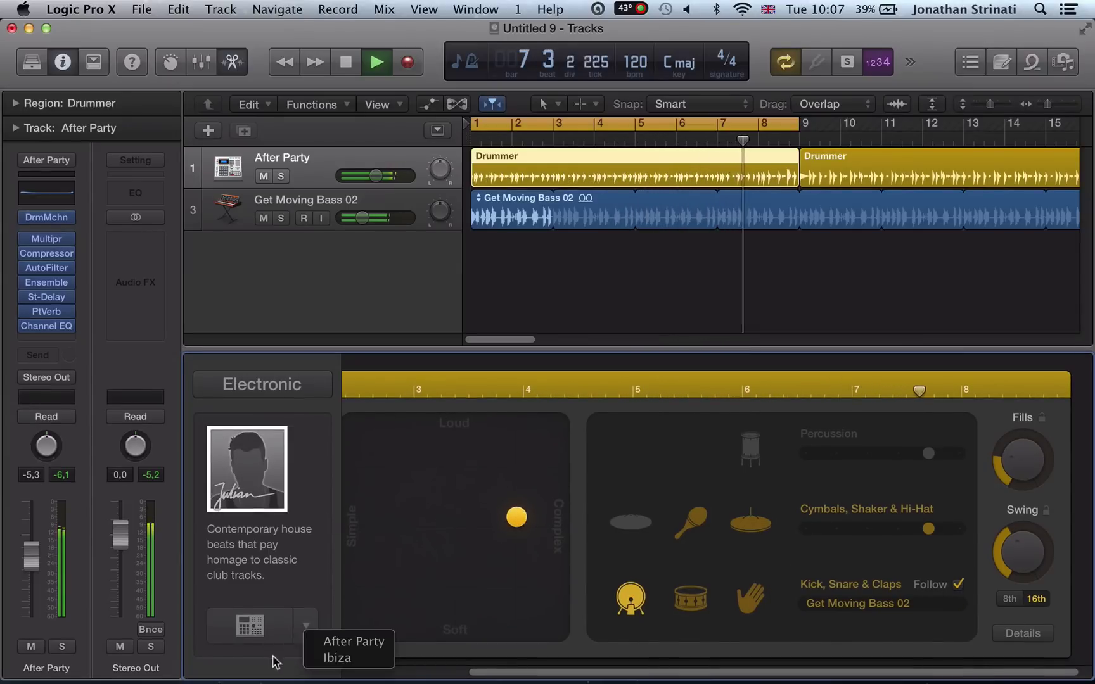
click(336, 642)
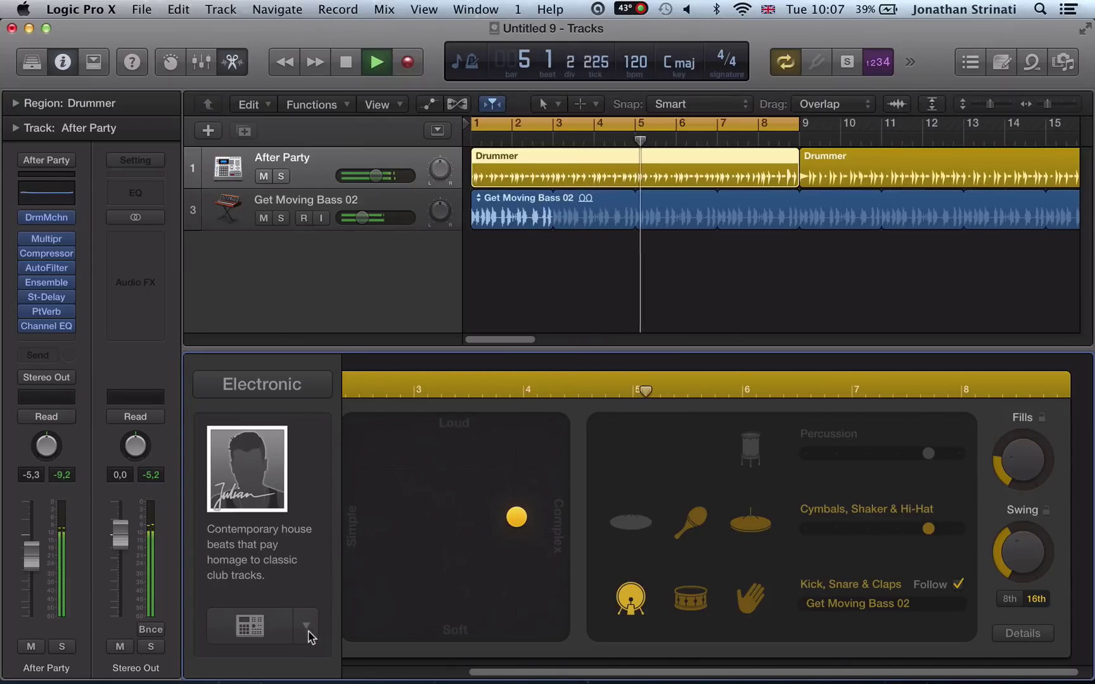
scroll(422, 586, left, 3)
scroll(421, 586, left, 1)
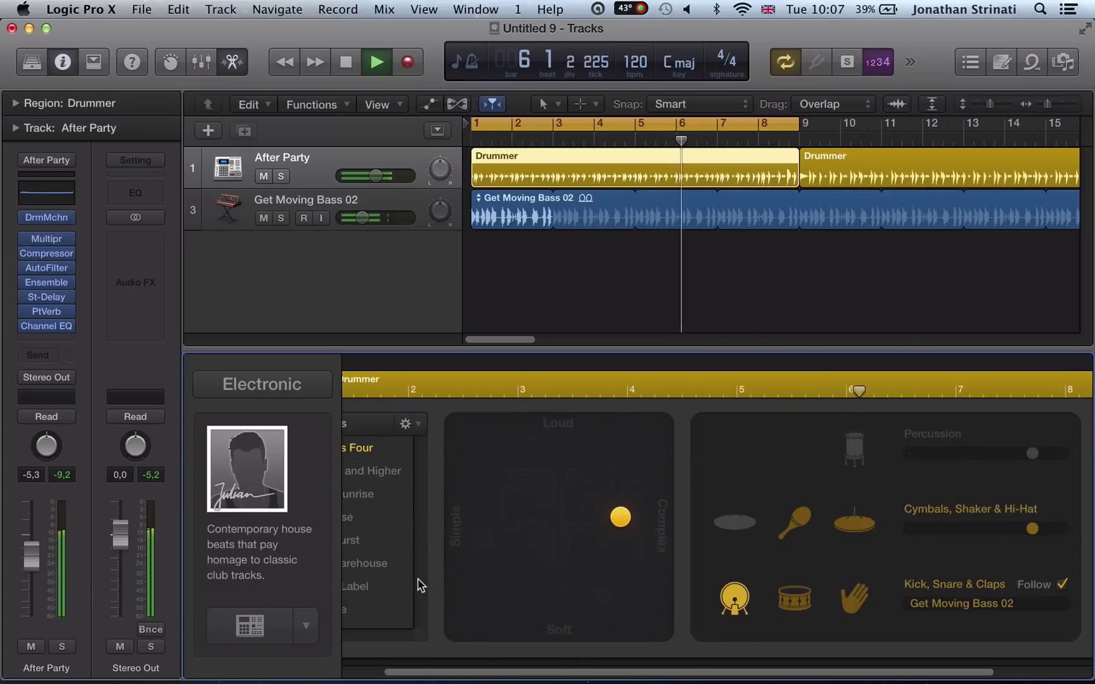
scroll(466, 586, left, 2)
key(space)
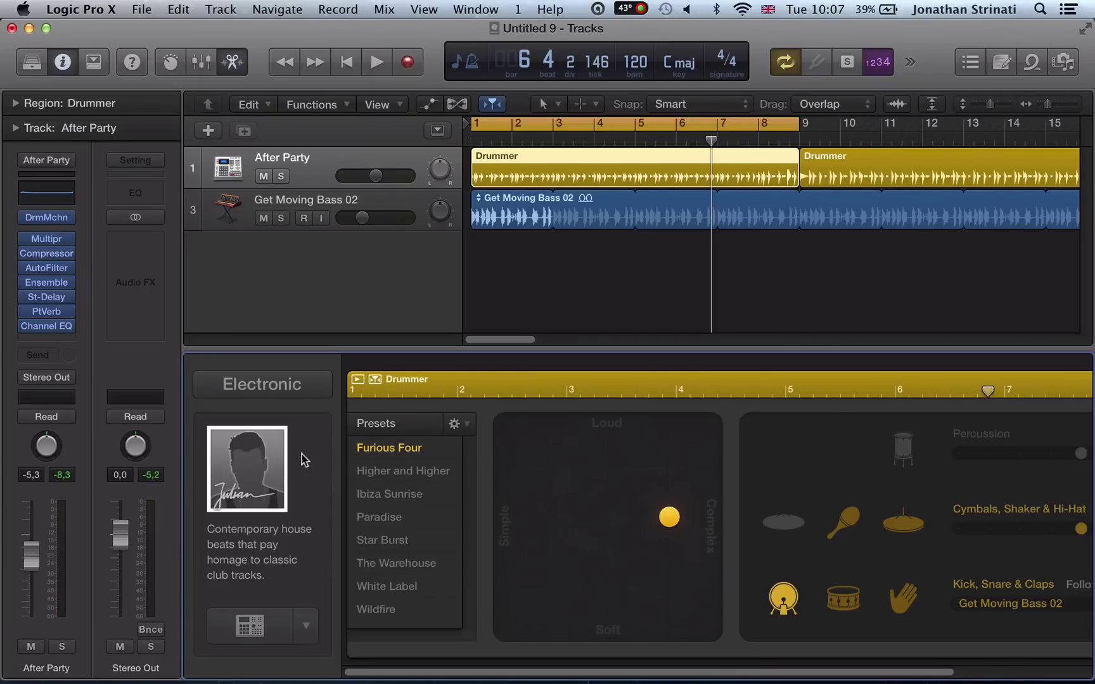
Step: Change to the first Rock drummer, Kyle, on the SoCal kit and start playback
click(267, 390)
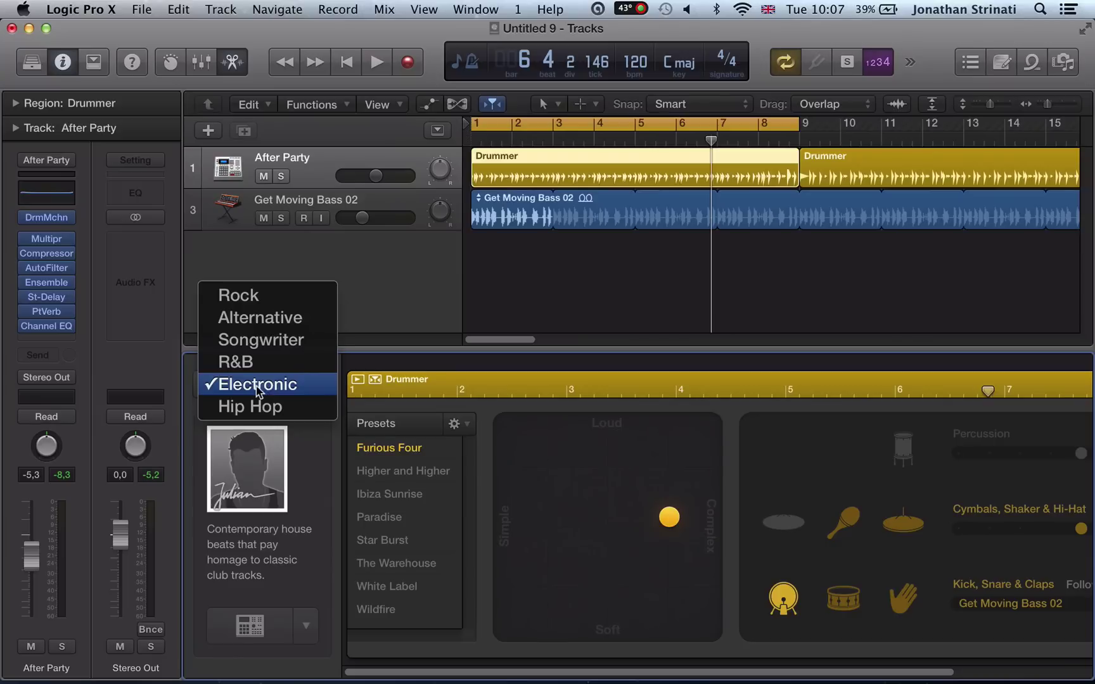
click(236, 295)
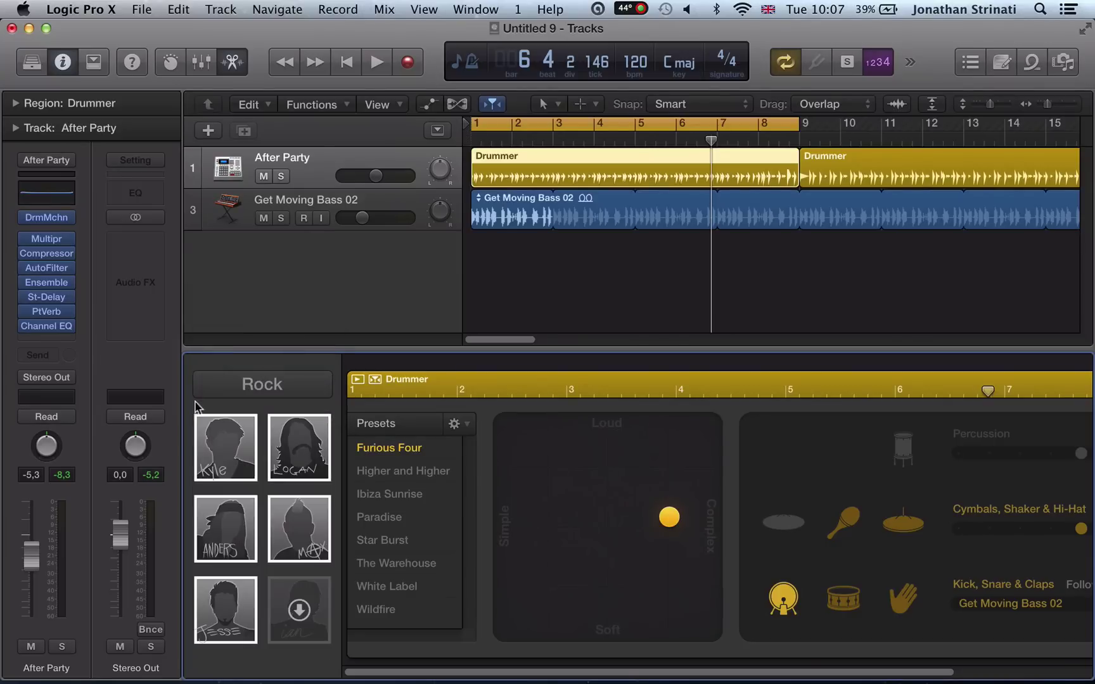
click(230, 461)
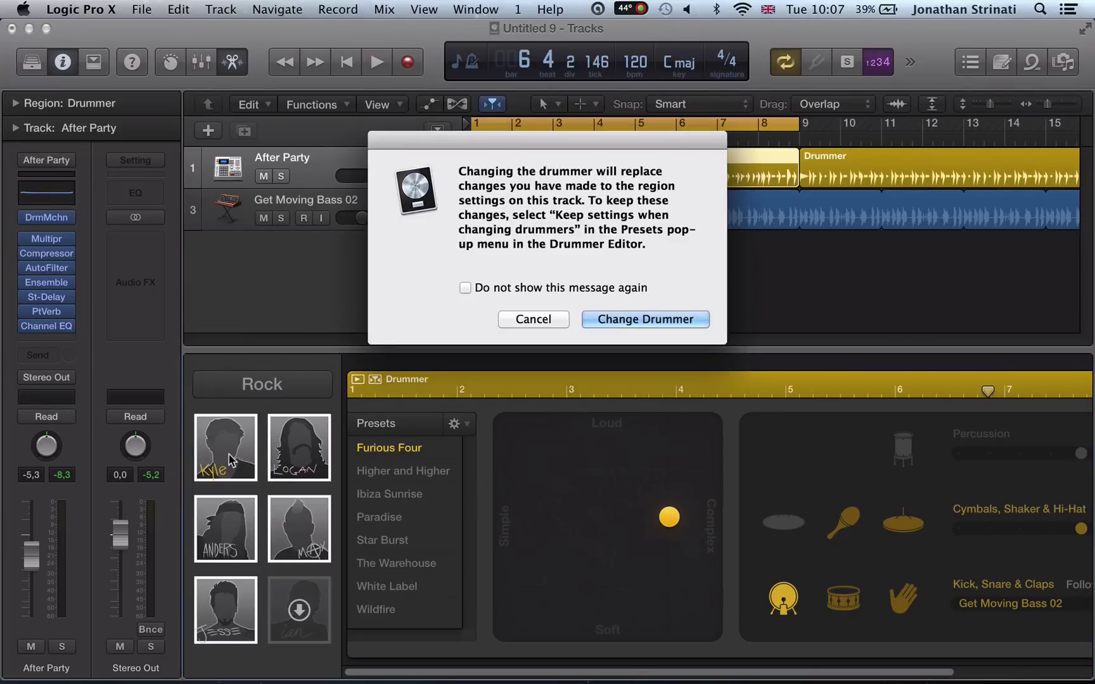
click(639, 320)
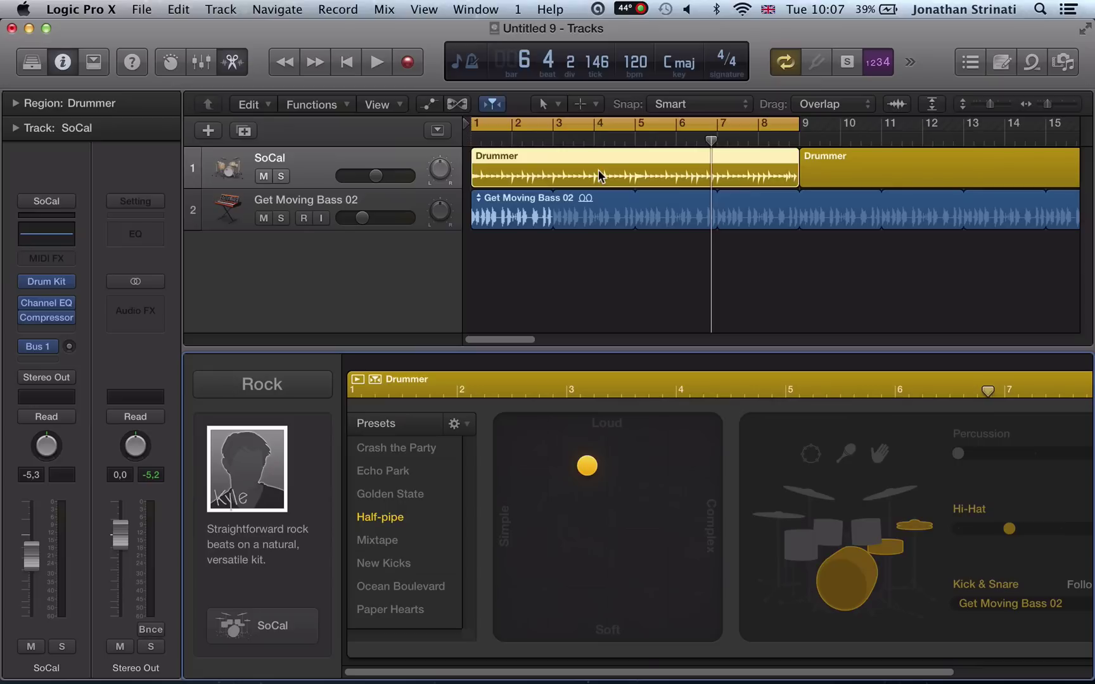
key(space)
Step: Mute the Get Moving Bass 02 track and enable Keep settings when changing drummers
click(264, 218)
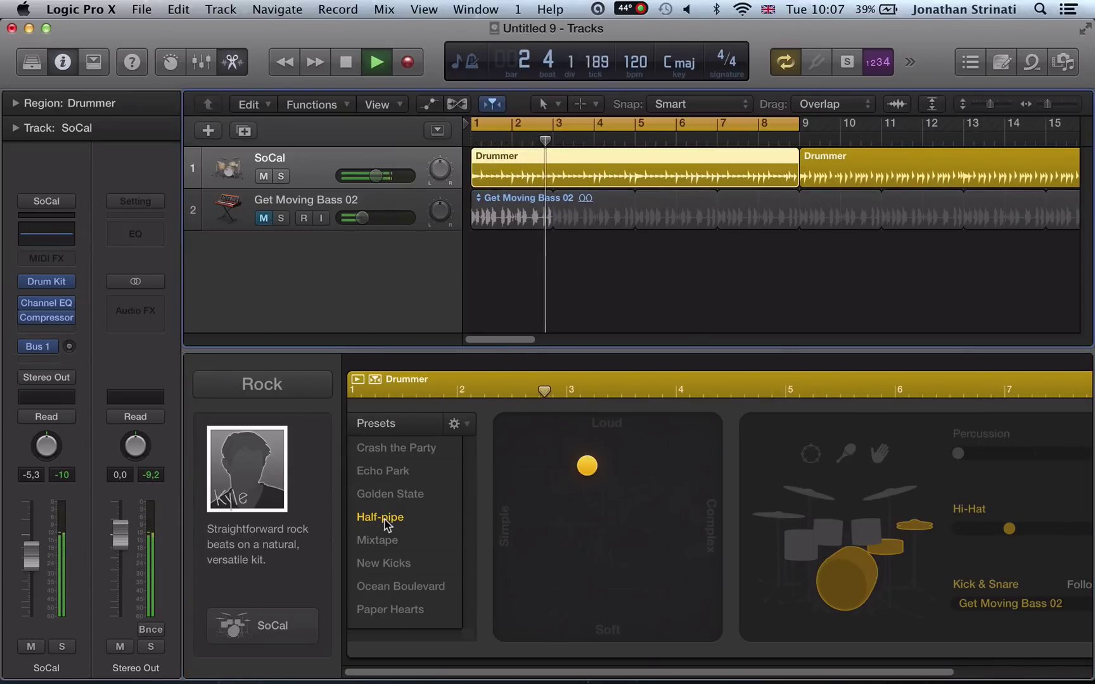
key(space)
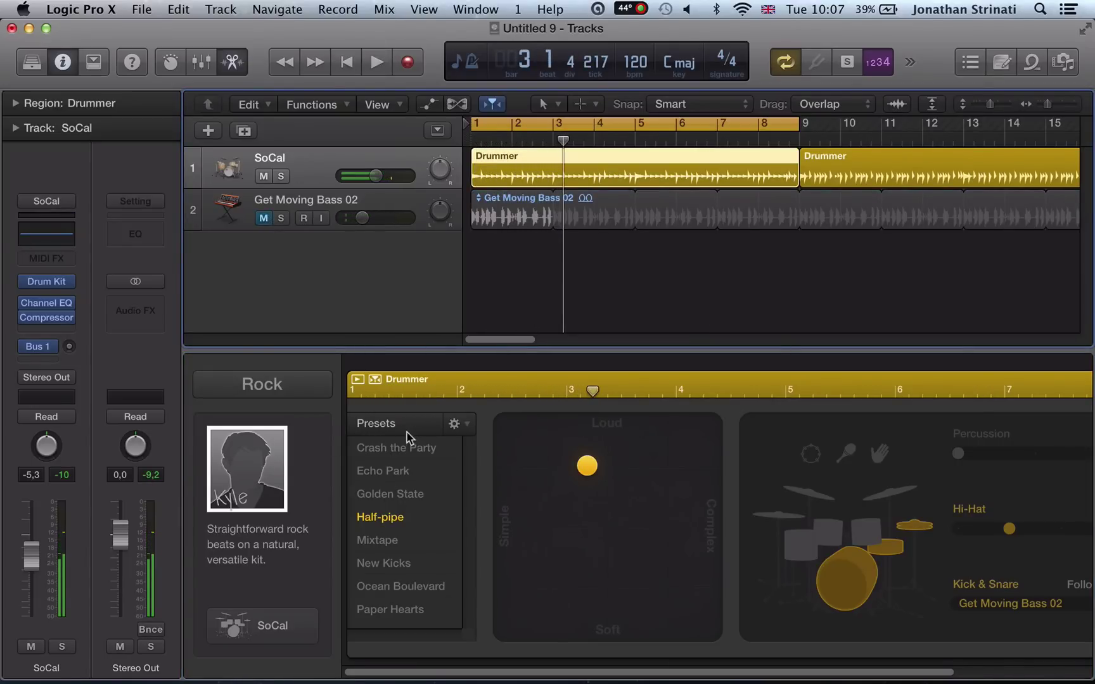
click(455, 424)
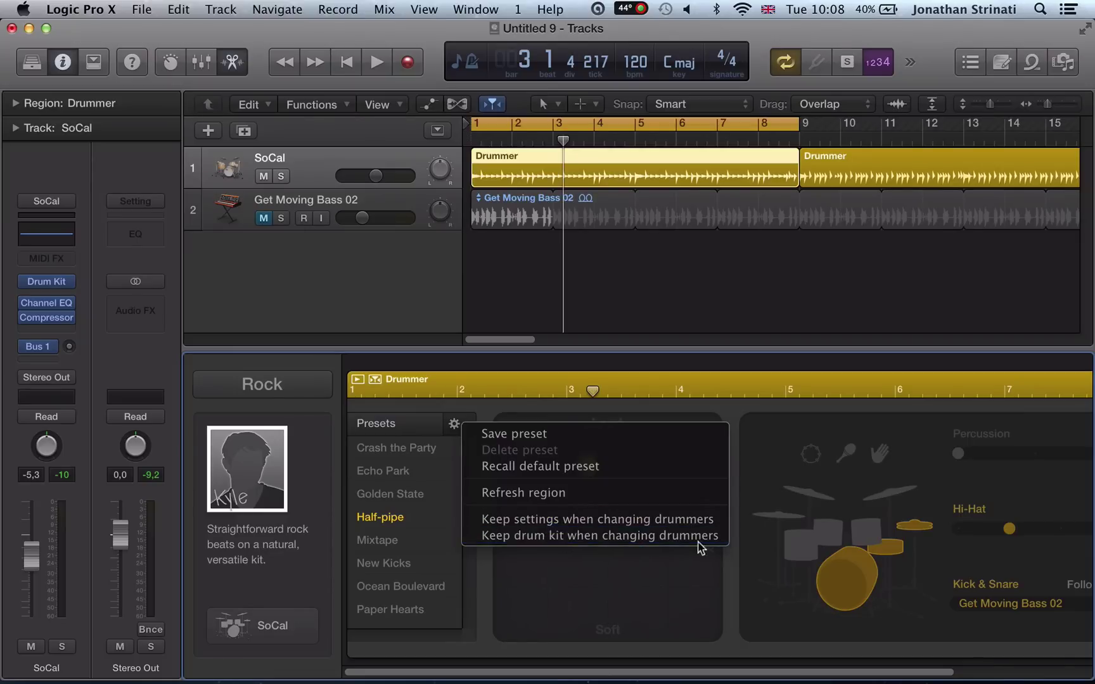
click(516, 521)
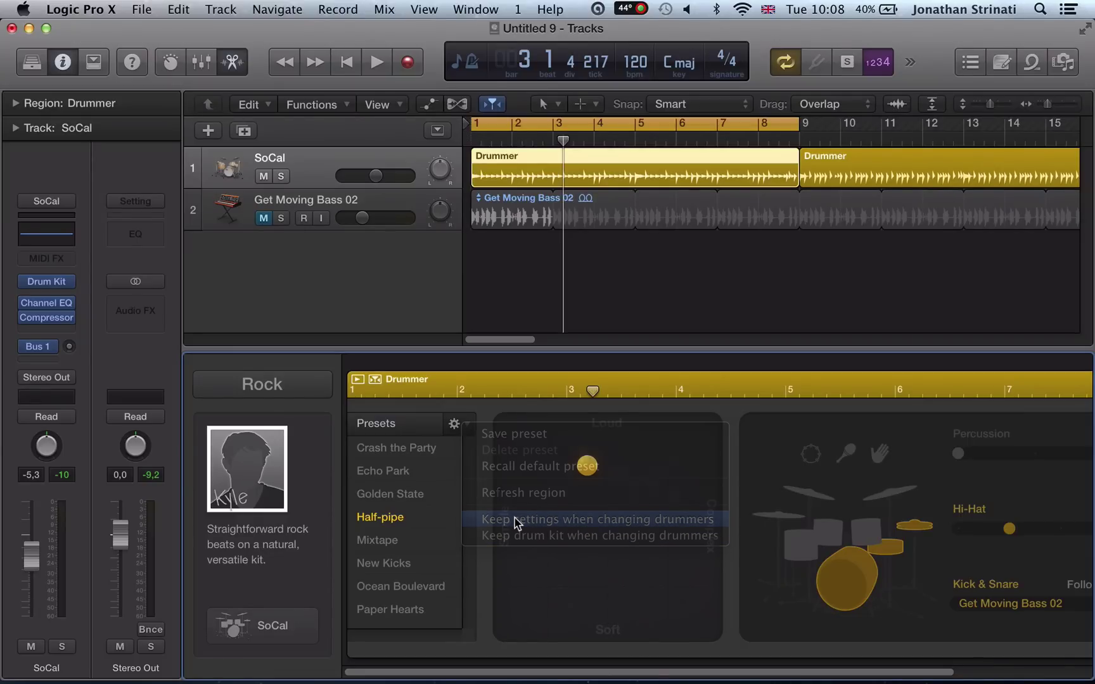
click(464, 425)
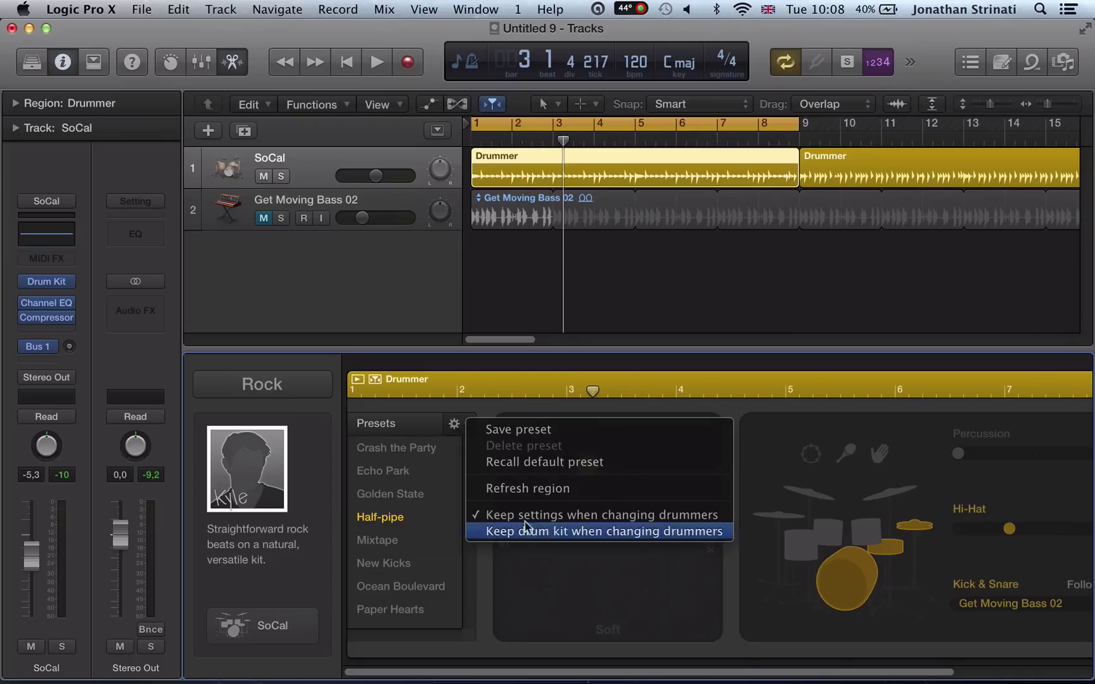
click(446, 420)
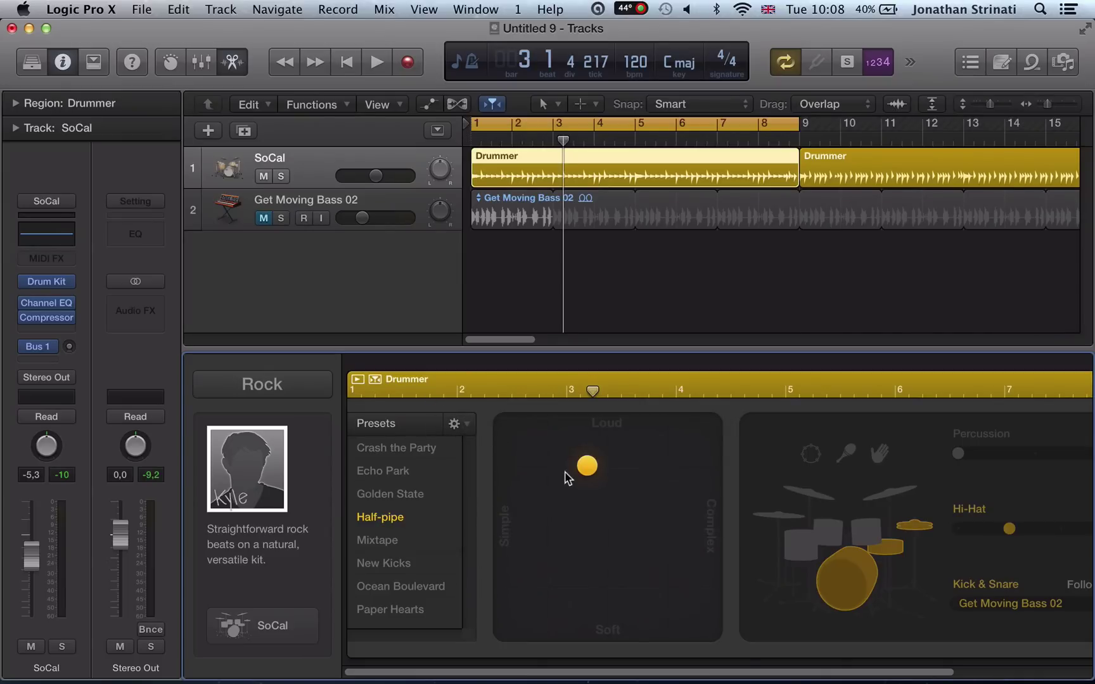
key(space)
Step: Make the groove more complex, adding toms at 2 and shaker with percussion maxed
drag(587, 466, 663, 454)
scroll(746, 579, right, 5)
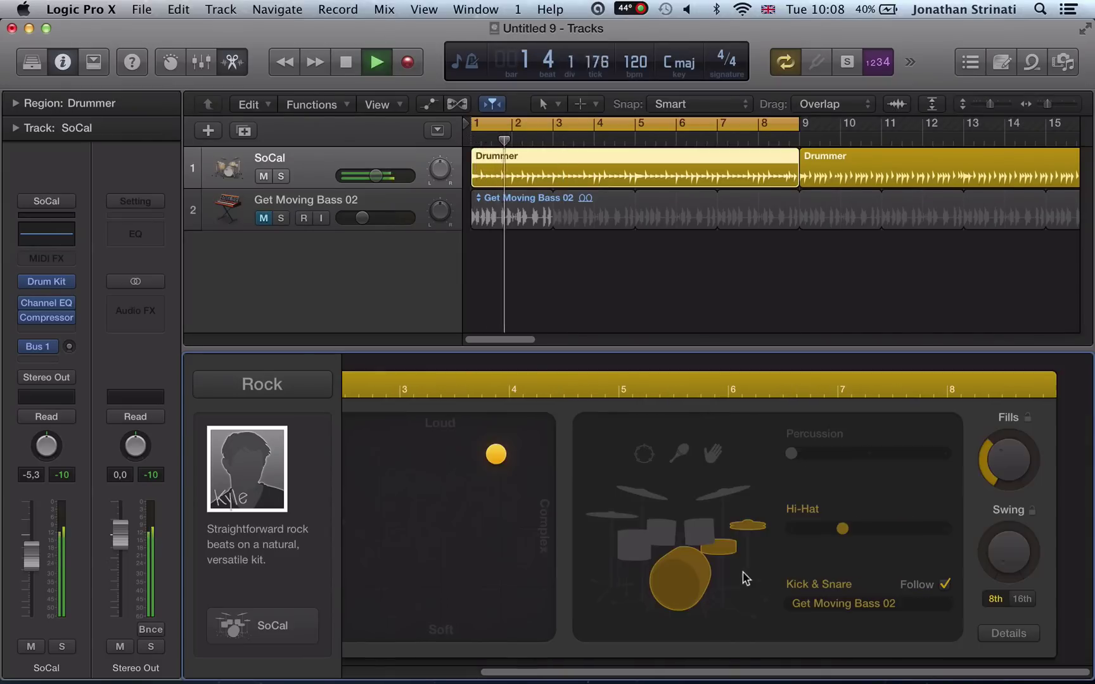
click(645, 532)
drag(794, 453, 868, 453)
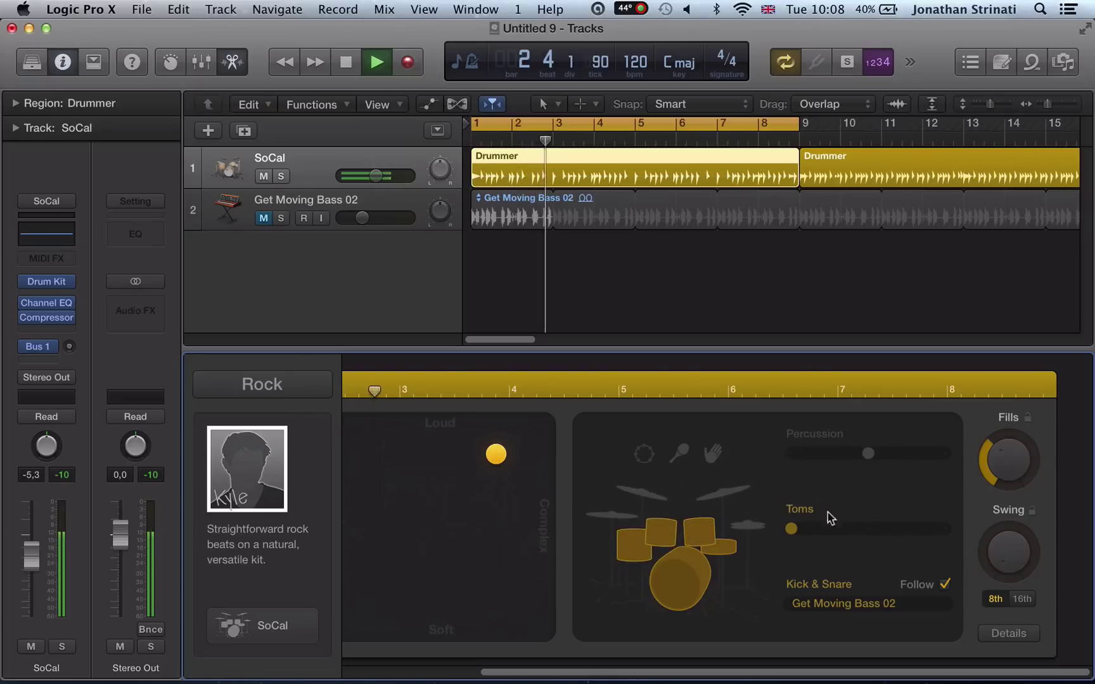
click(853, 528)
click(680, 452)
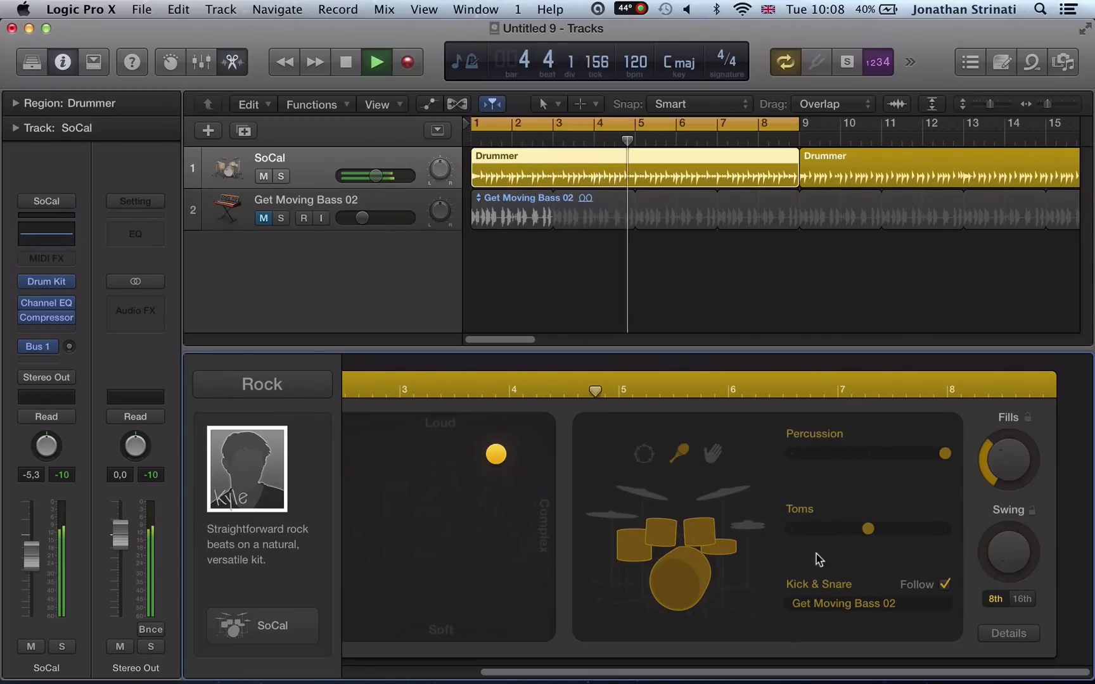
scroll(365, 510, left, 3)
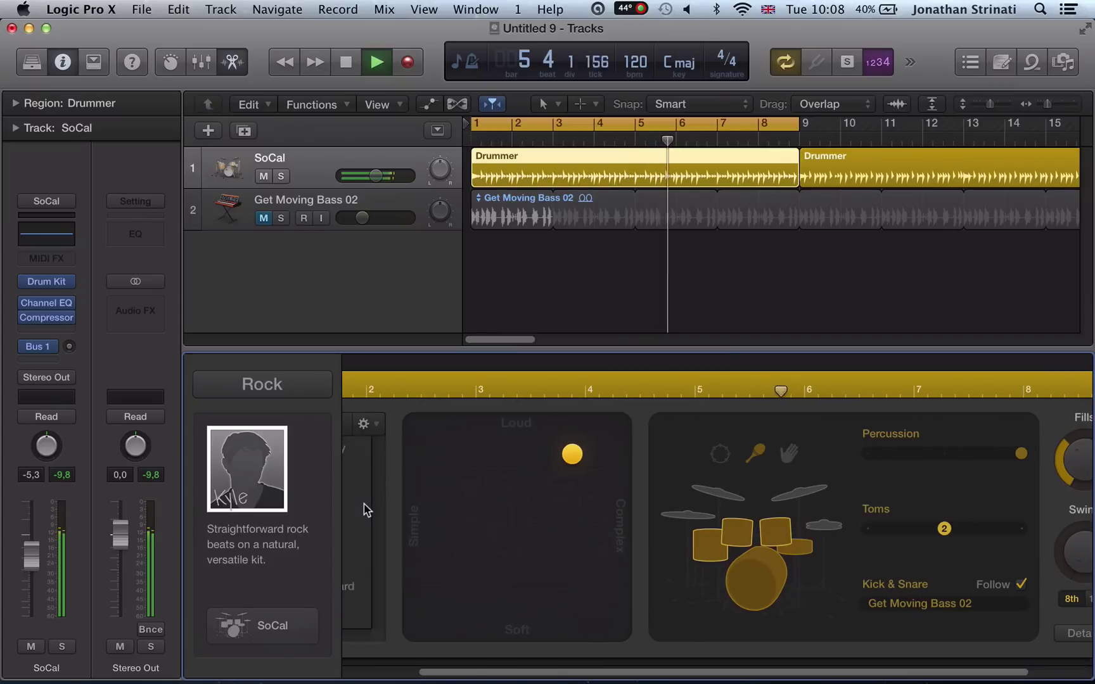
scroll(379, 514, left, 3)
key(space)
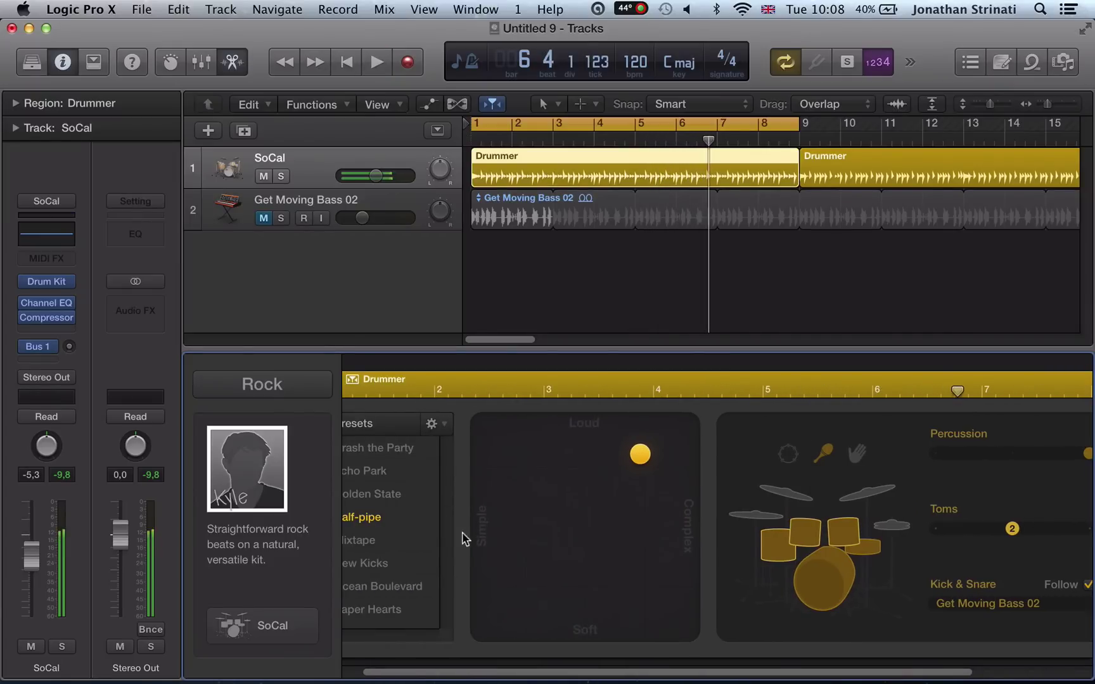
click(439, 424)
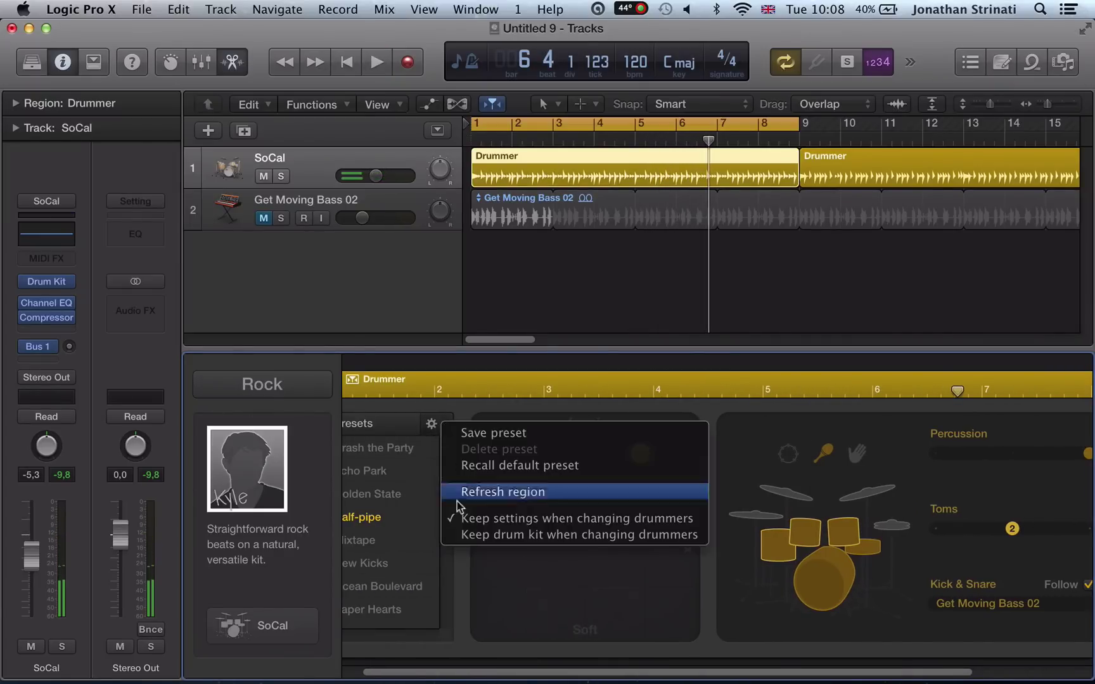
Step: Switch the drummer genre to Hip Hop and make Dez the drummer
click(216, 386)
click(271, 394)
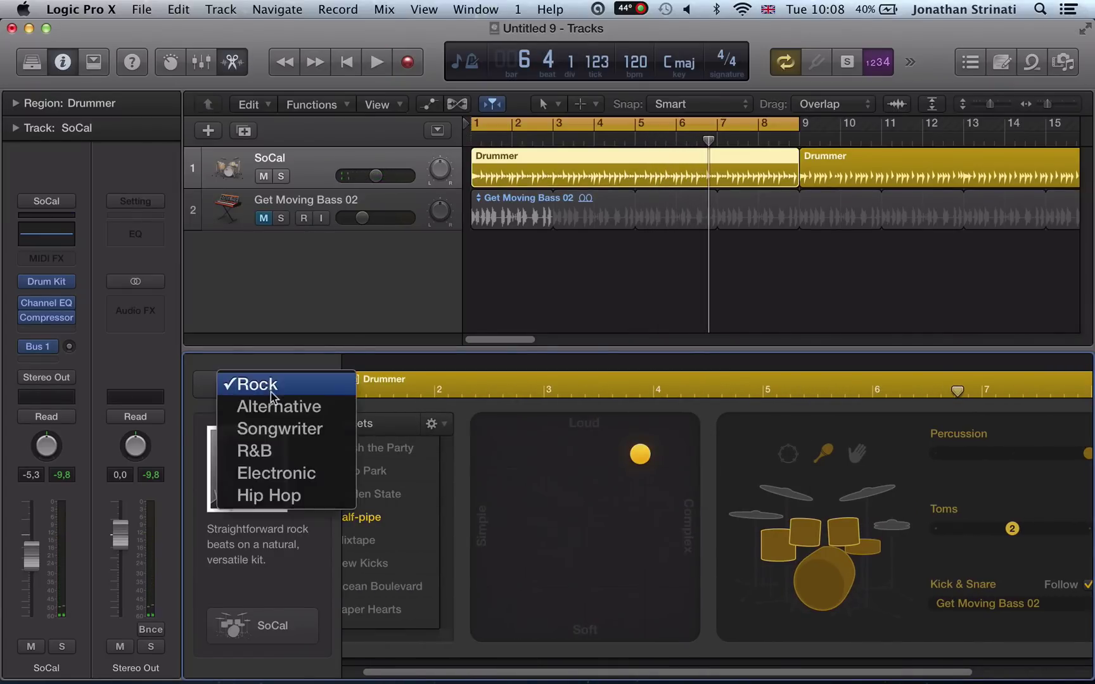
click(269, 473)
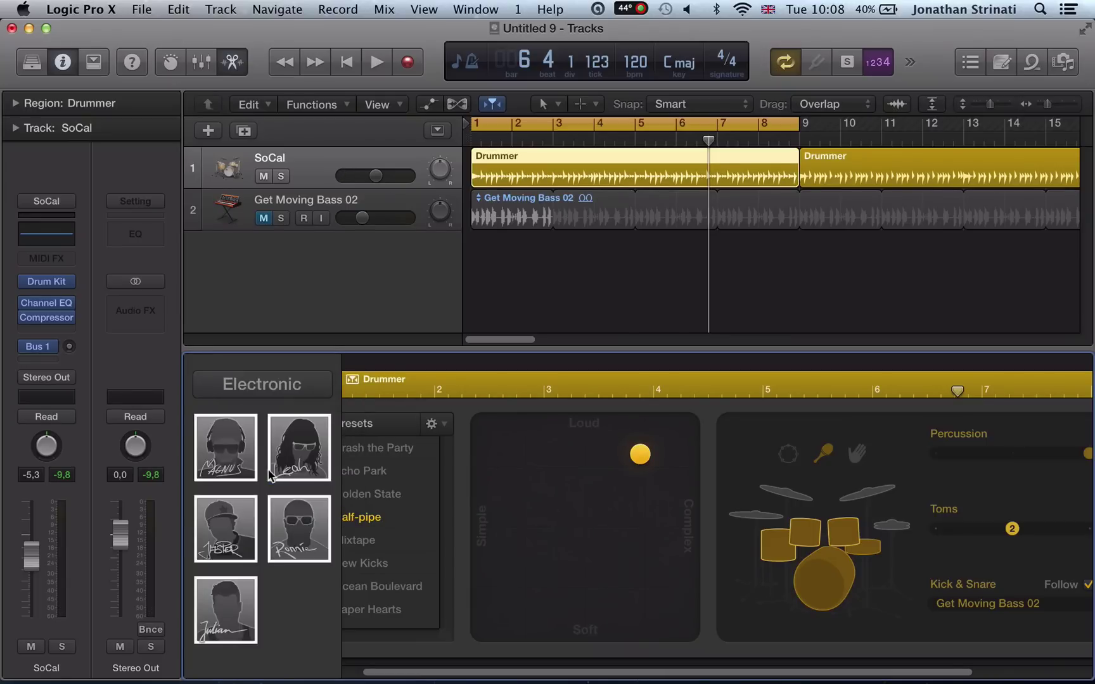
click(274, 392)
click(232, 474)
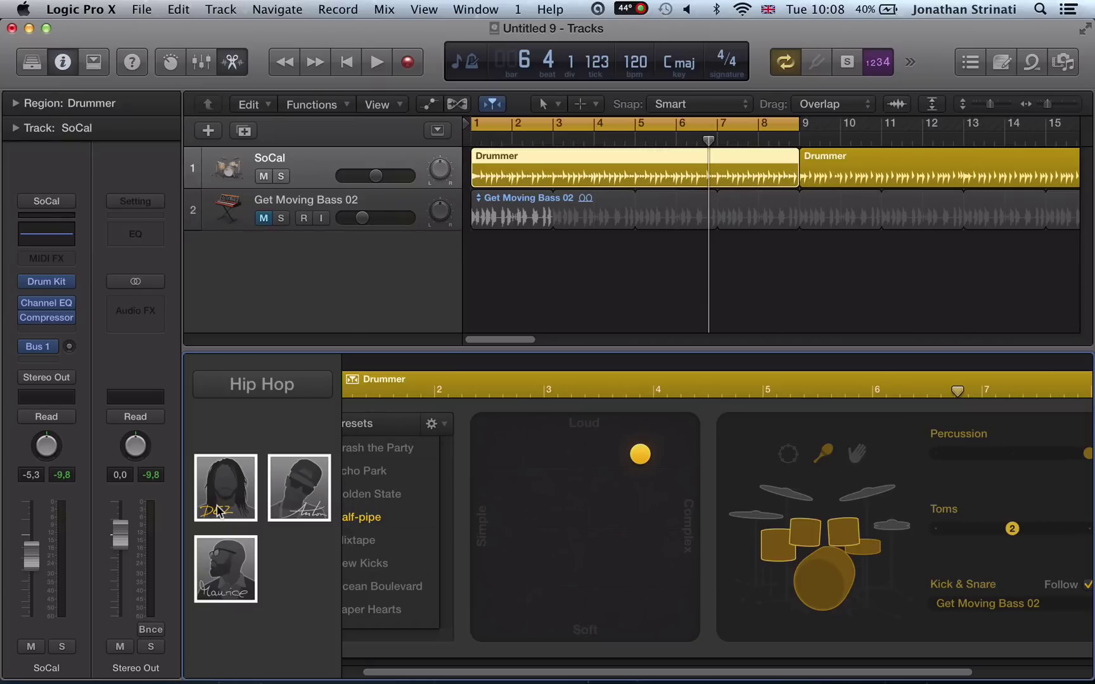
click(269, 518)
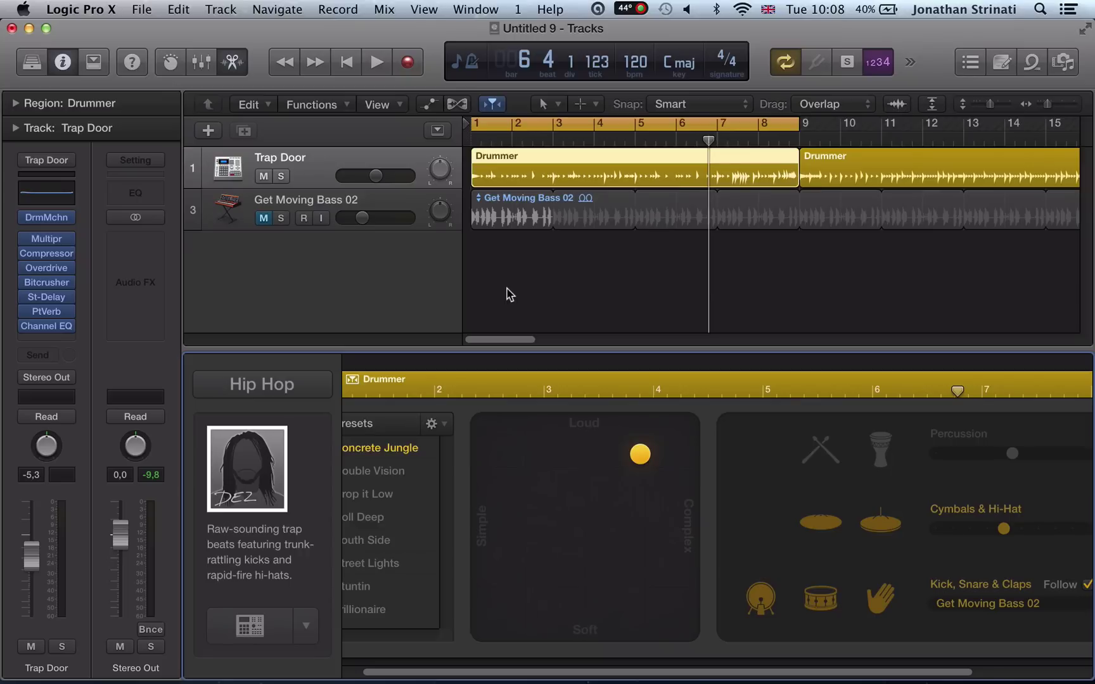
Step: Apply the Street Lights preset, push the pattern loud and complex, and add hi-hat
key(space)
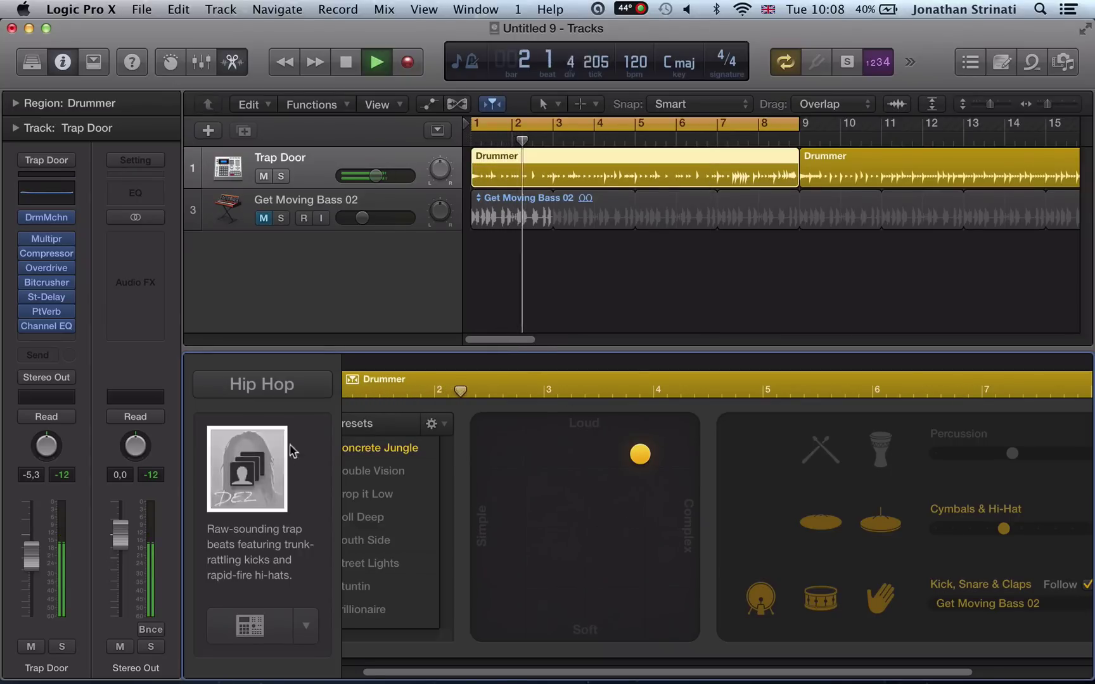
scroll(447, 547, right, 5)
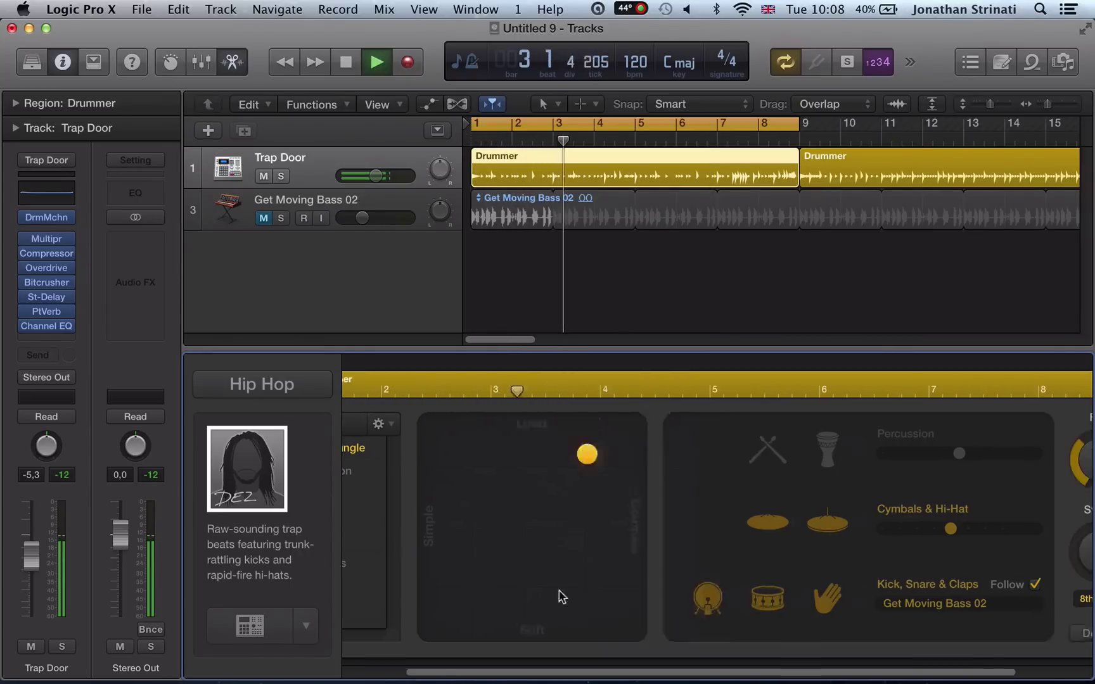
scroll(646, 598, left, 5)
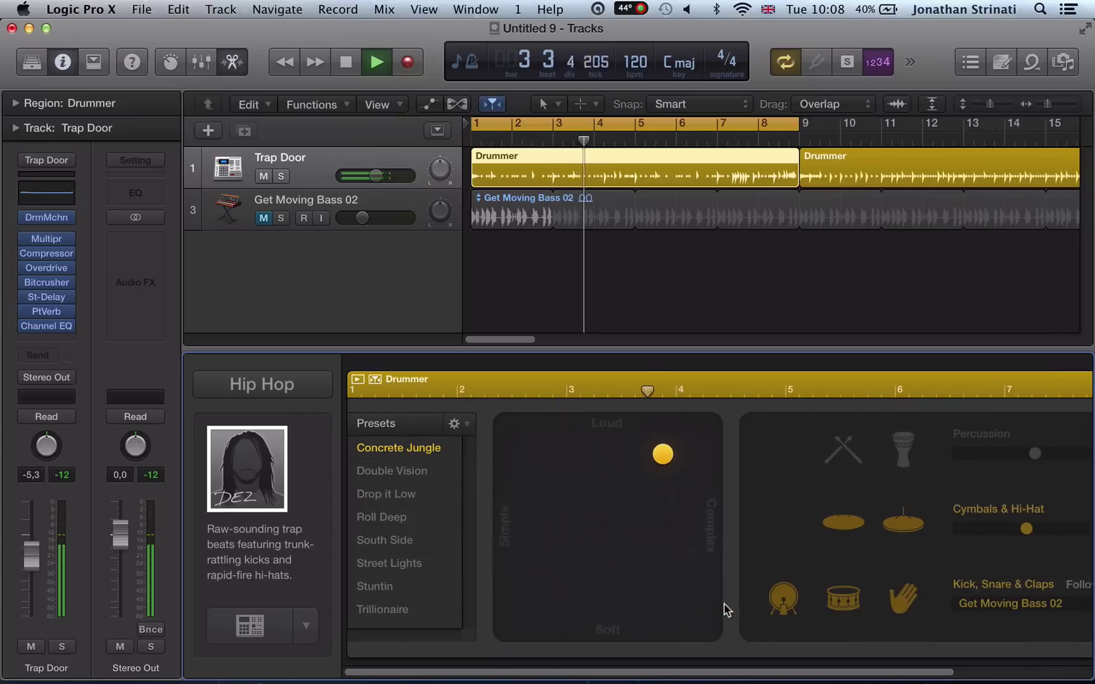
click(382, 563)
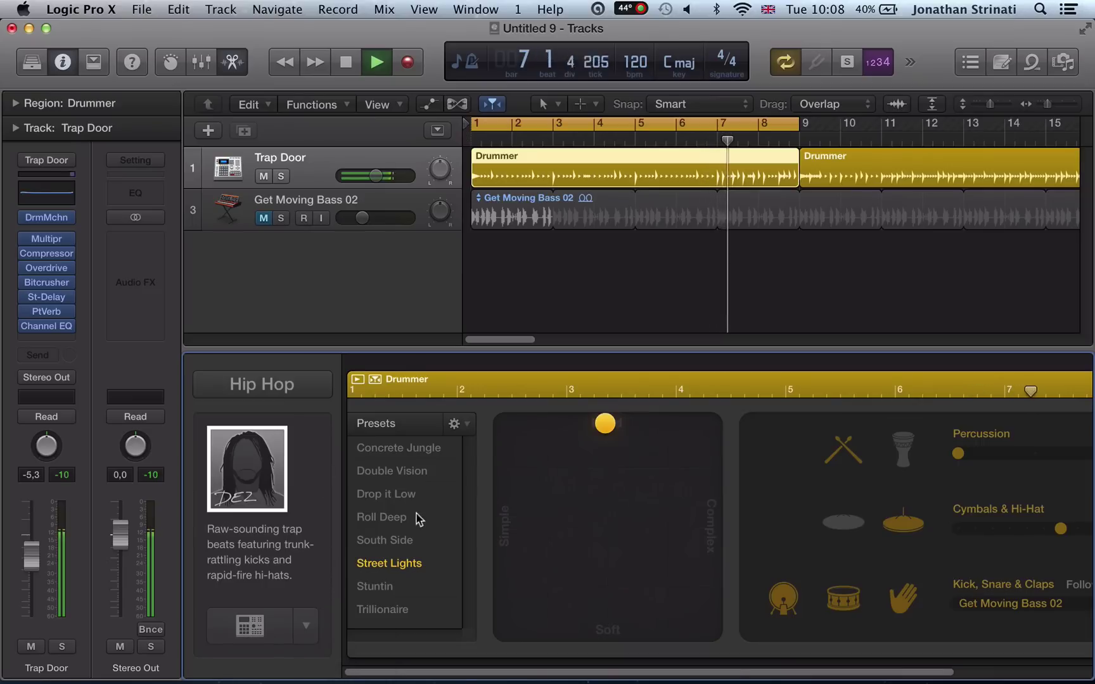
drag(621, 433, 738, 429)
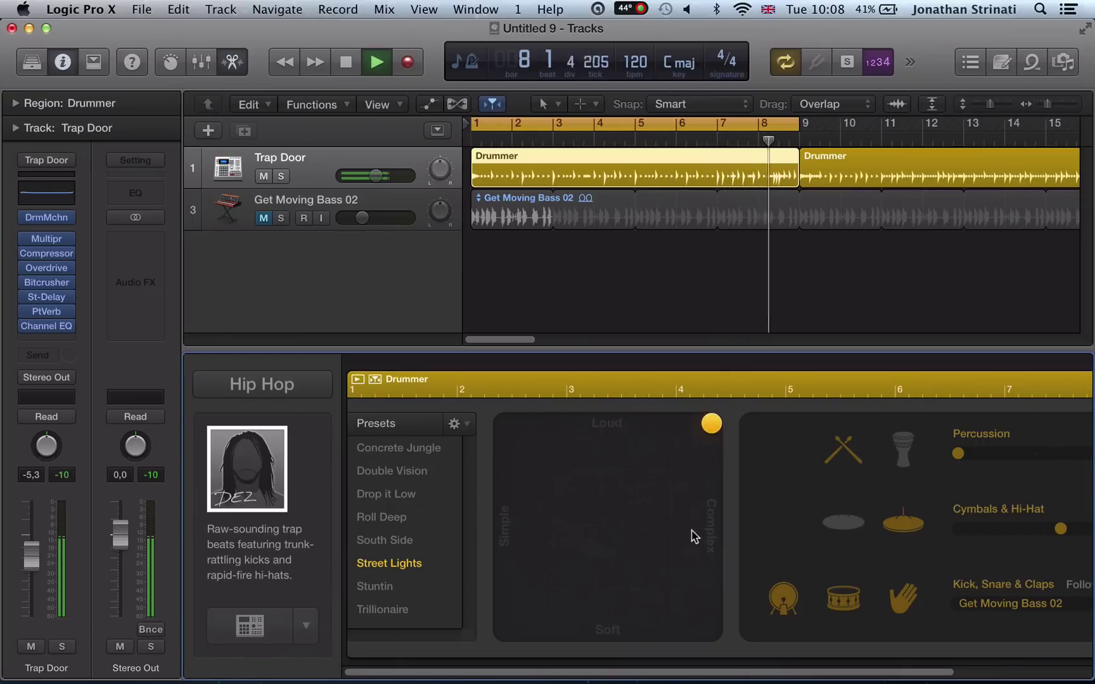
click(838, 522)
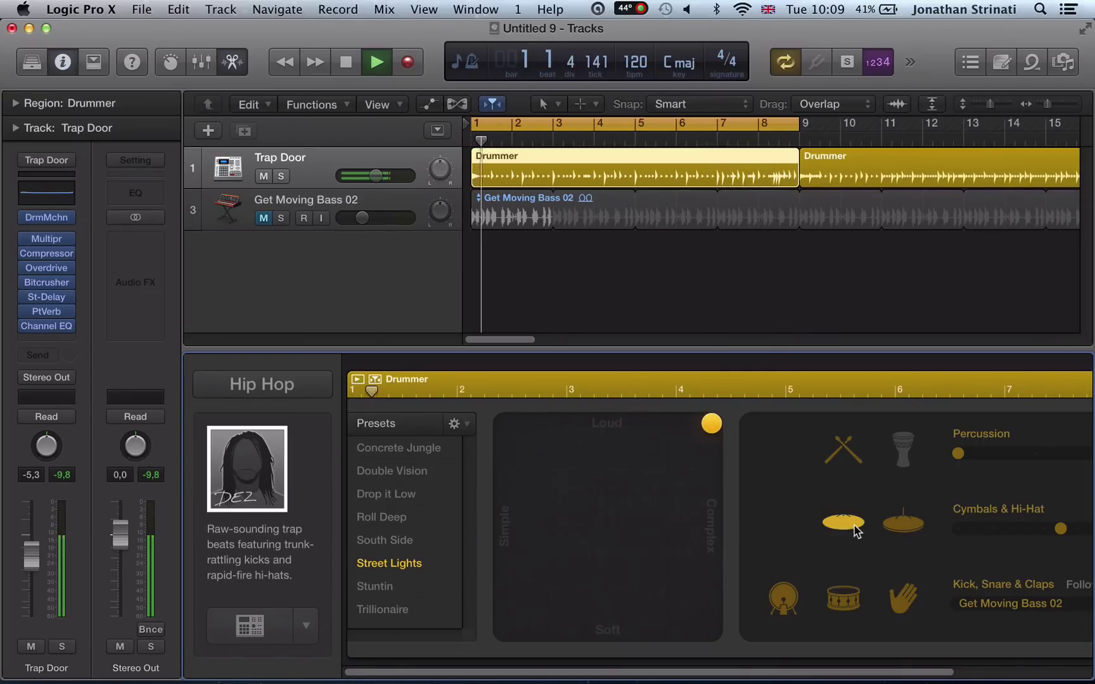
scroll(830, 557, right, 3)
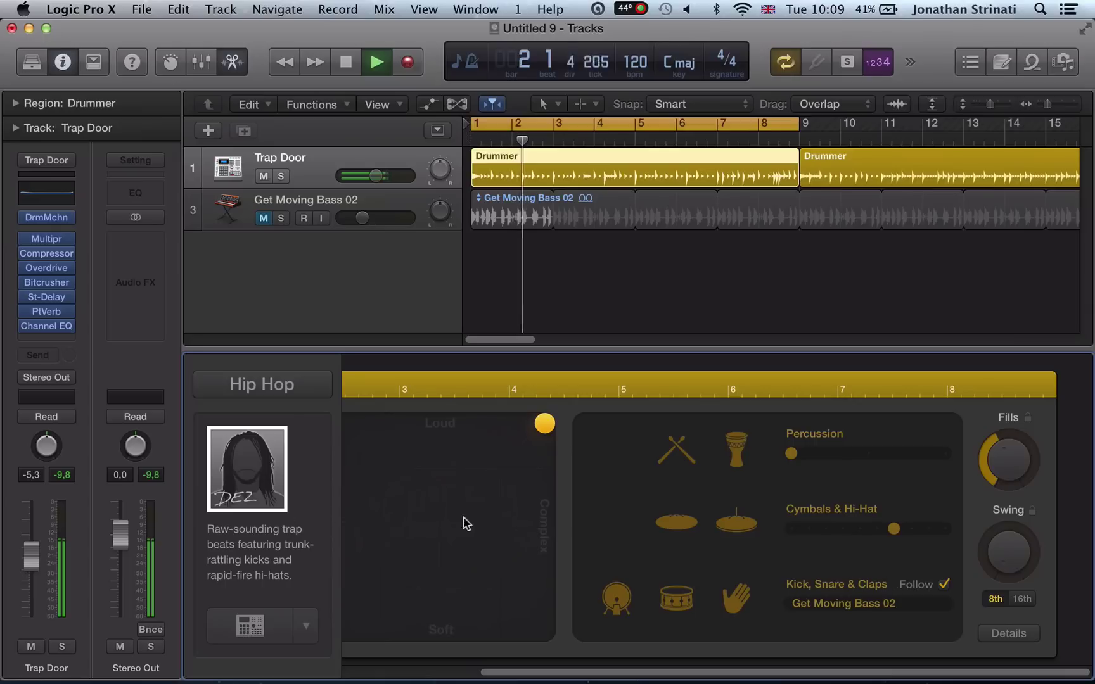
scroll(549, 522, left, 3)
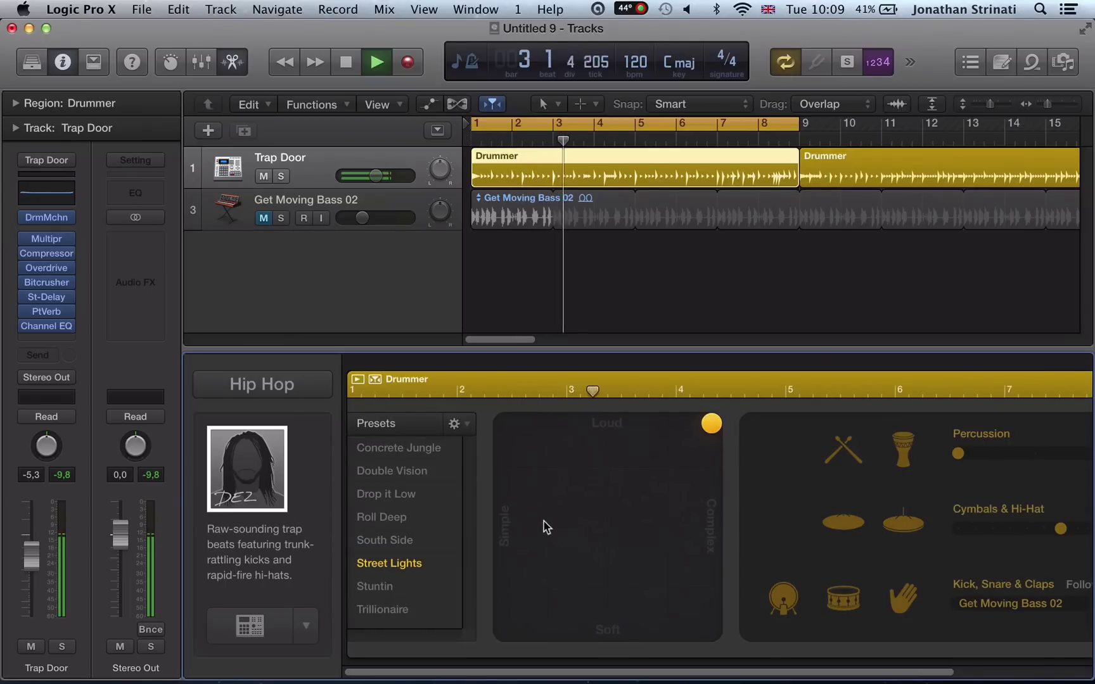
key(space)
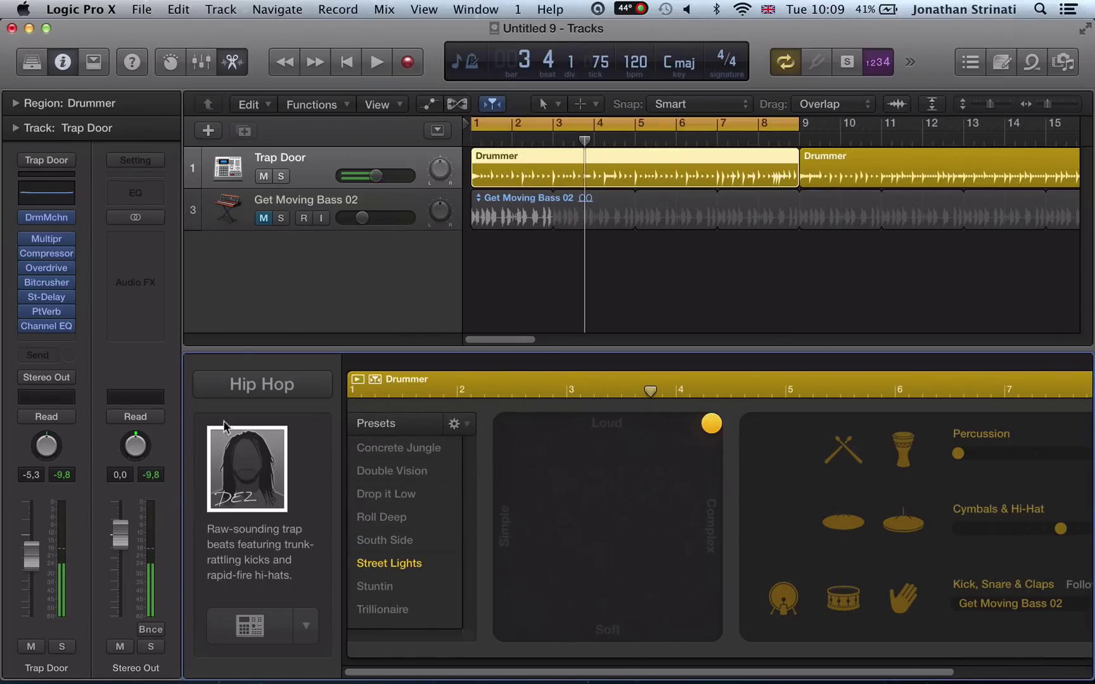
Step: Make Rock drummer Logan the drummer
click(259, 385)
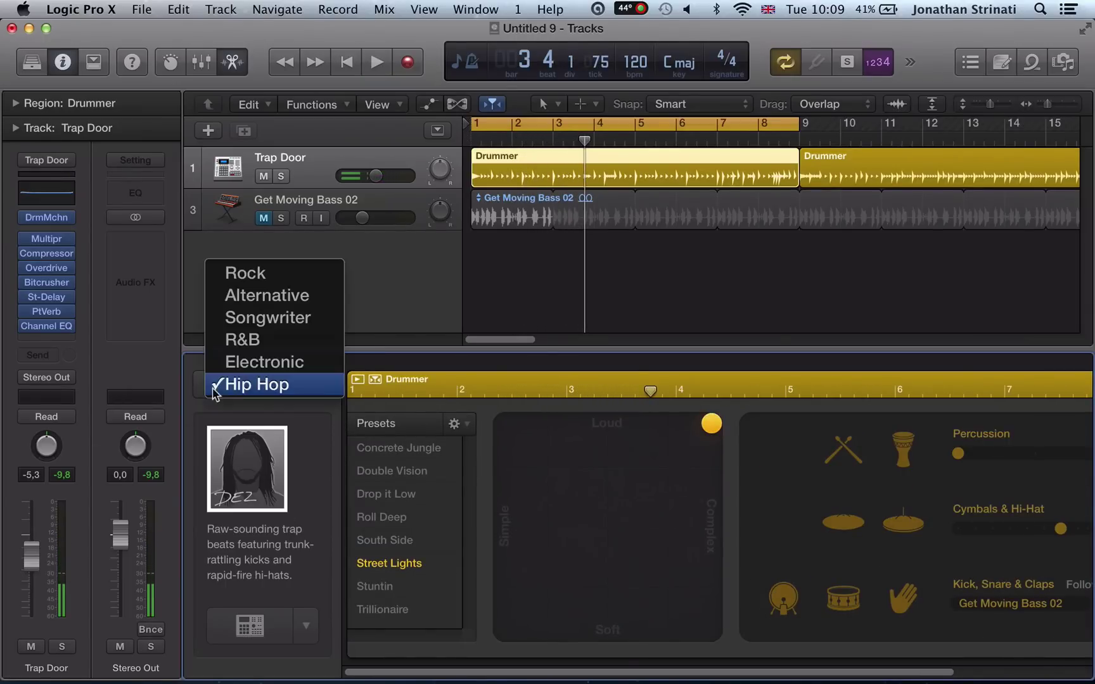
click(234, 279)
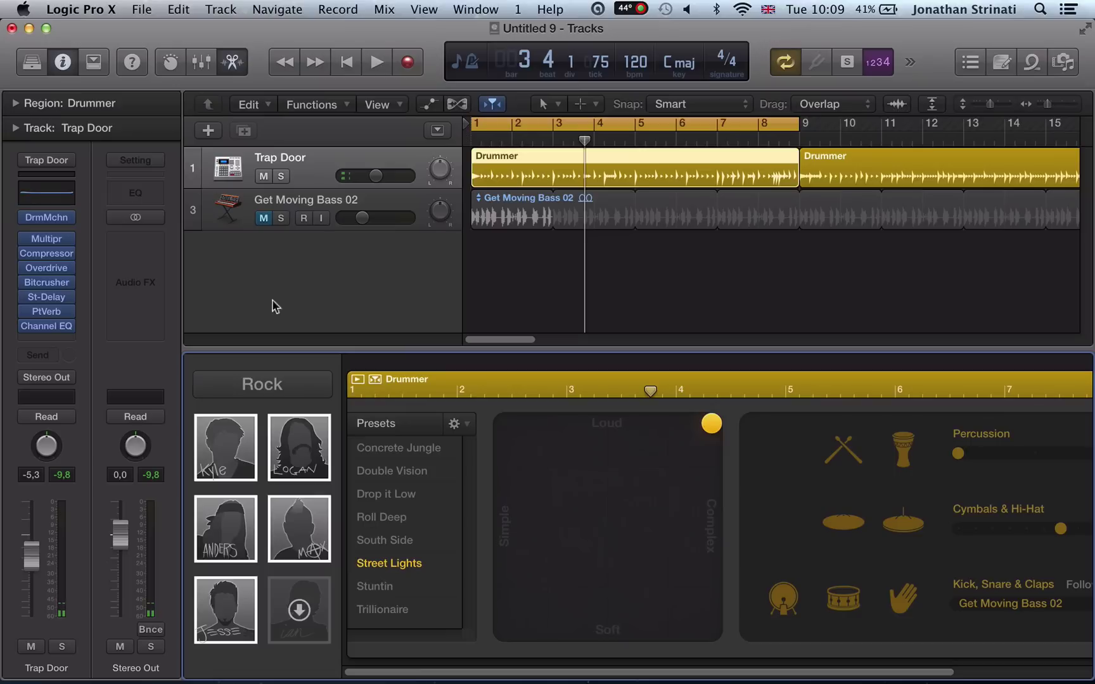
click(292, 458)
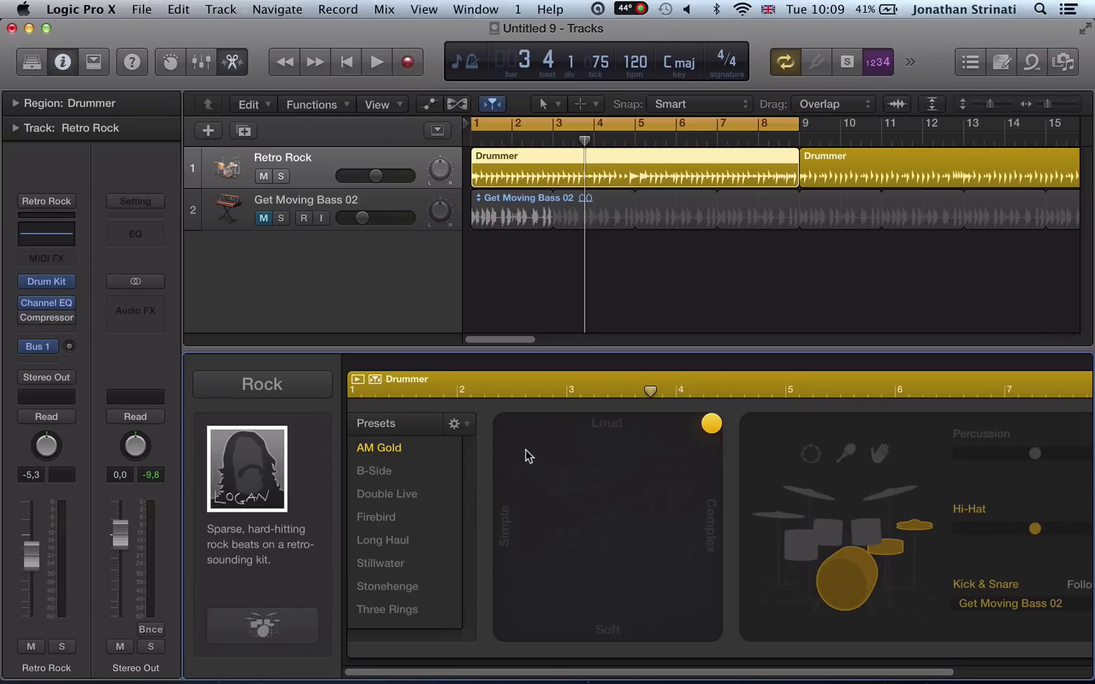
Step: Swap Keep settings for Keep drum kit when changing drummers, and soften the pattern
click(466, 426)
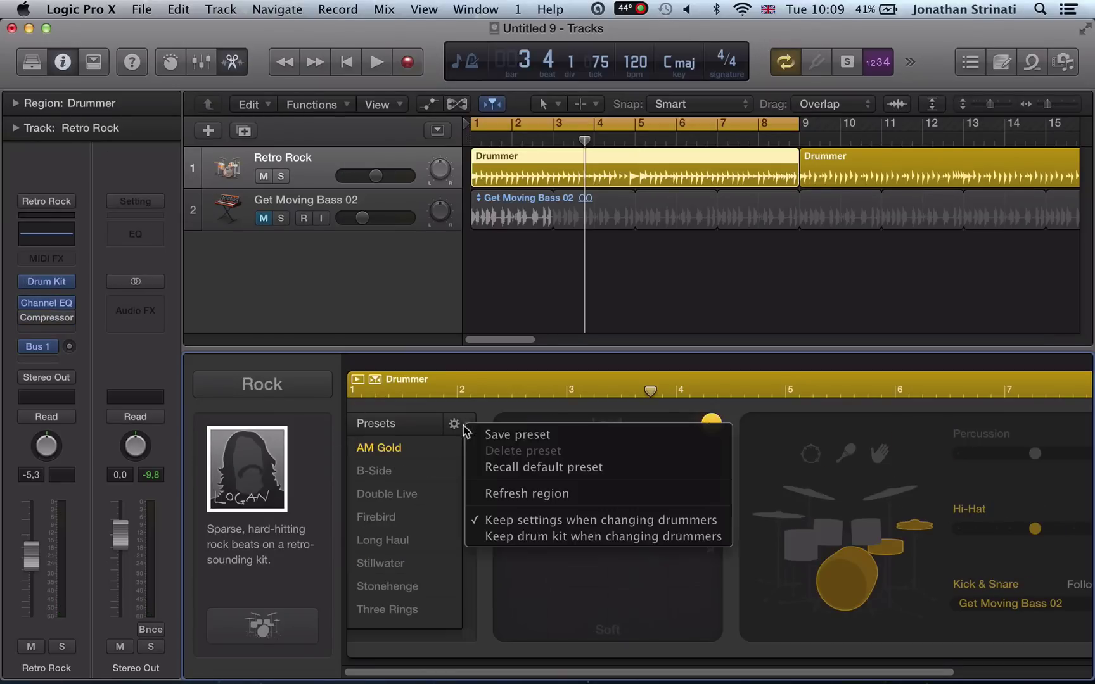
click(489, 524)
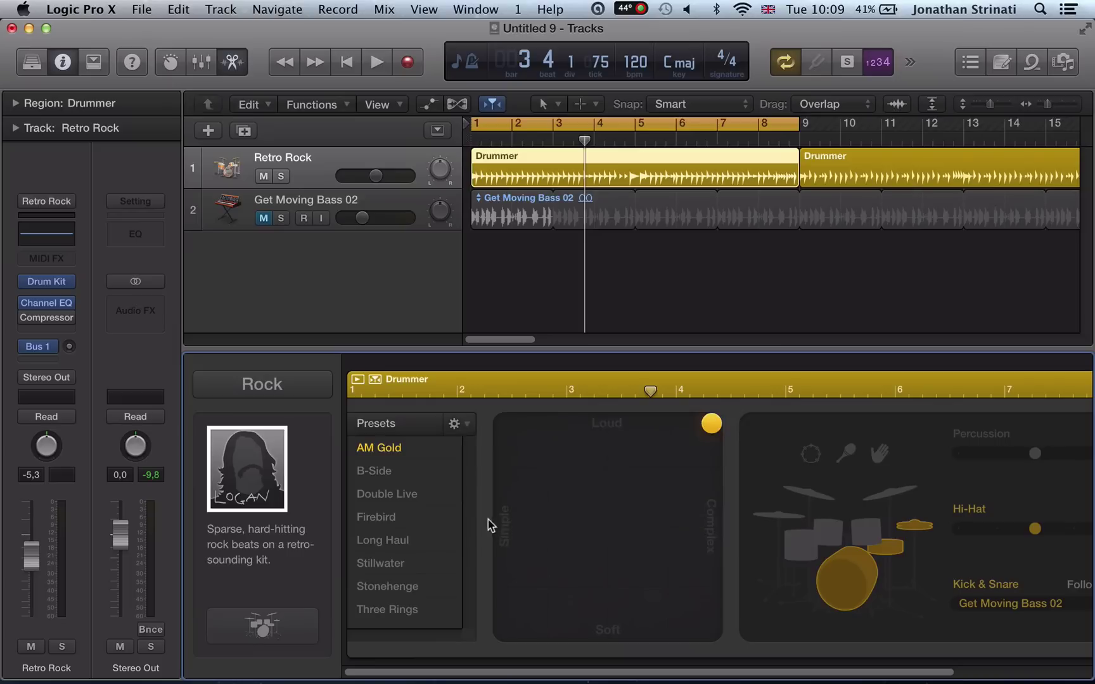
click(466, 422)
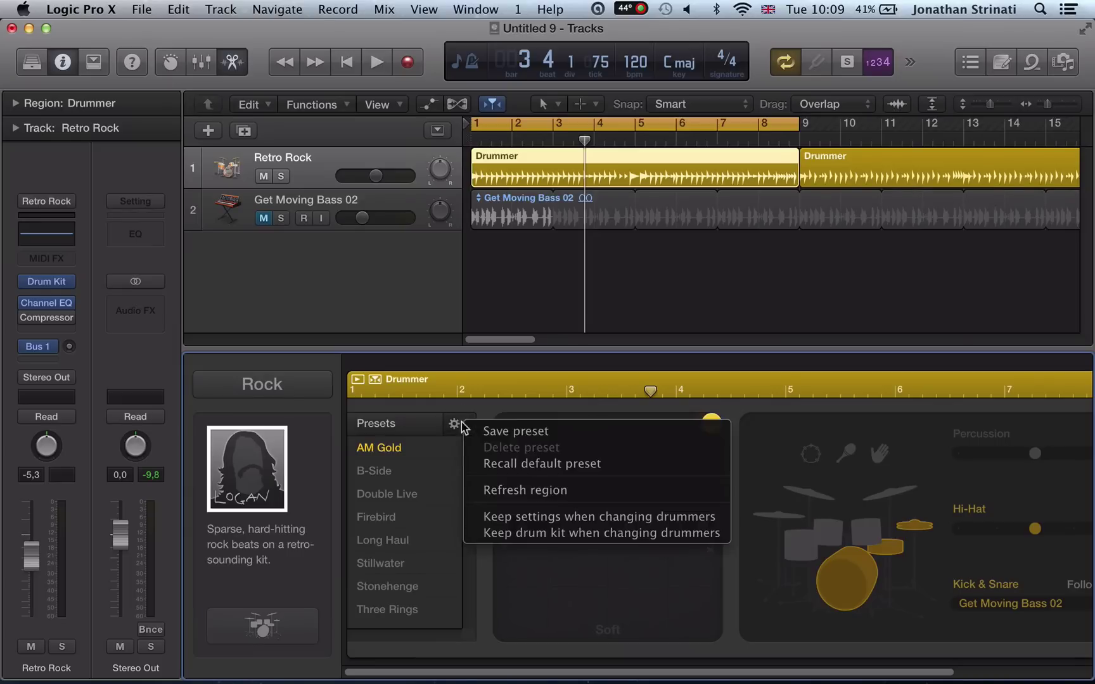
click(538, 535)
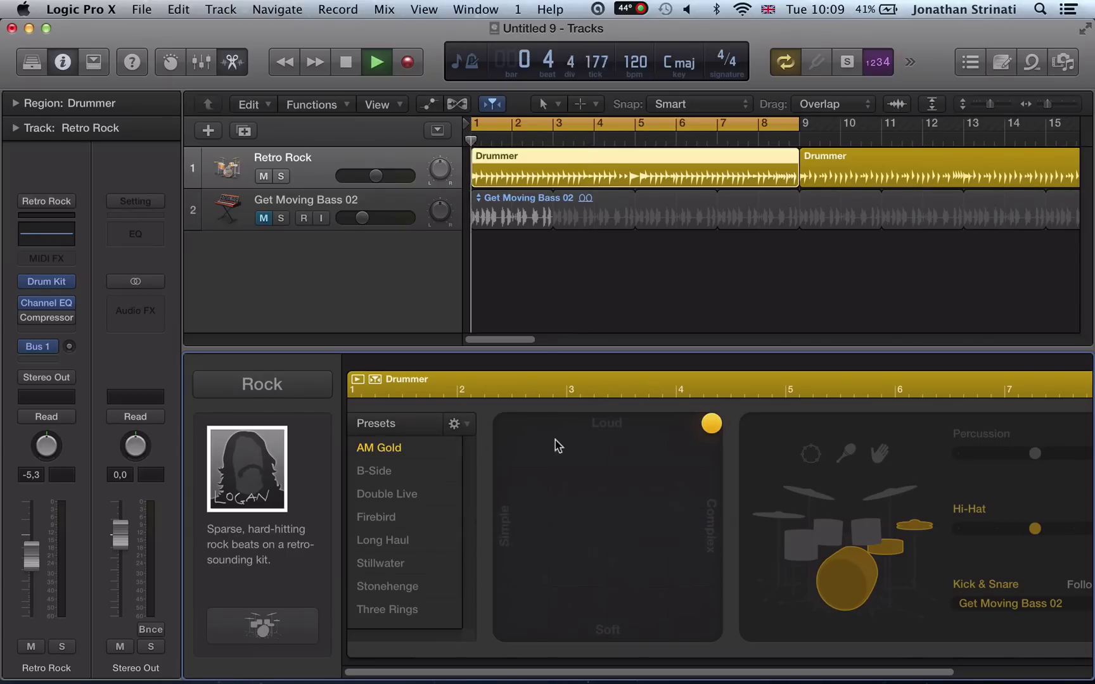
click(654, 461)
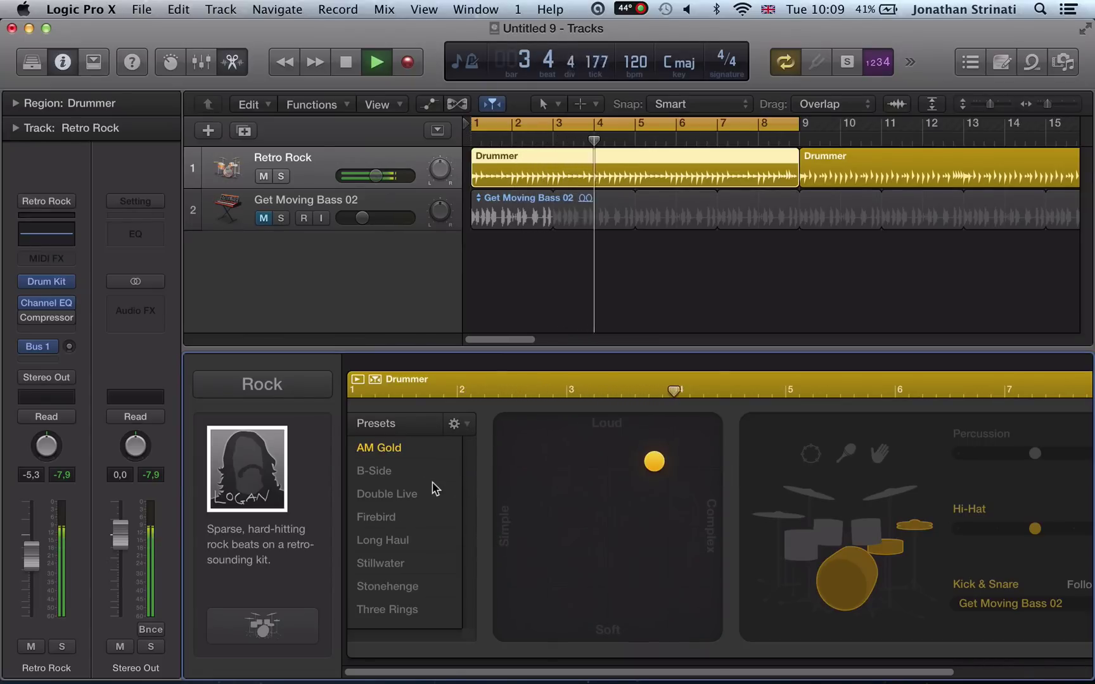
key(space)
Step: Pick Electronic drummer Leah, then switch to Jester while keeping the Retro Rock kit
click(254, 394)
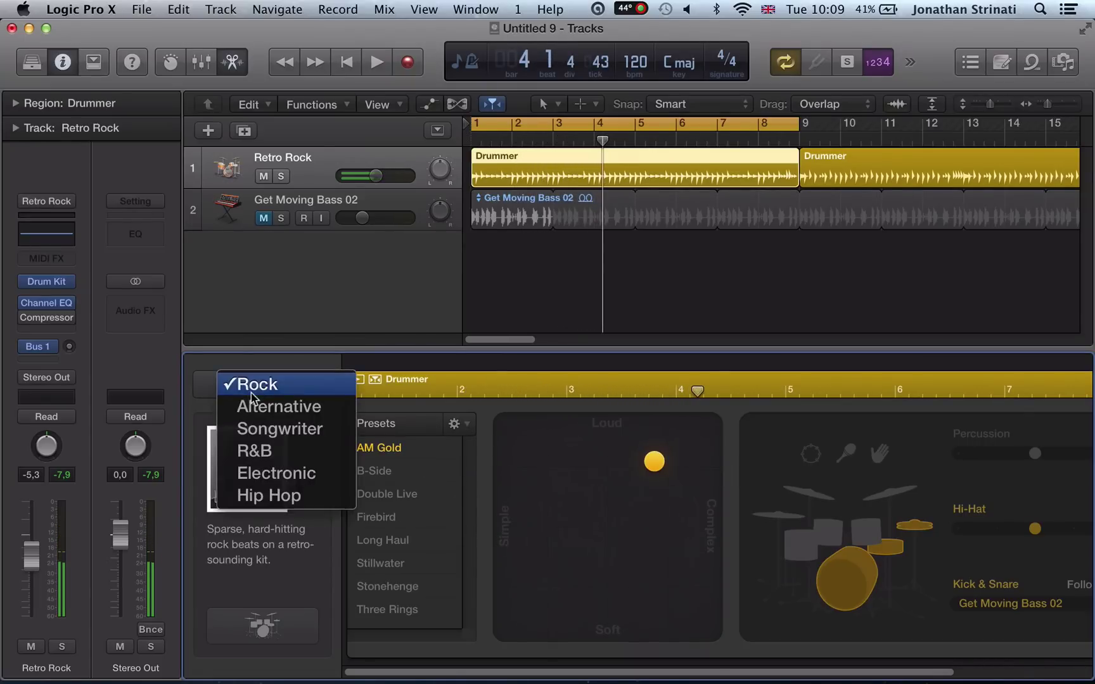
click(258, 485)
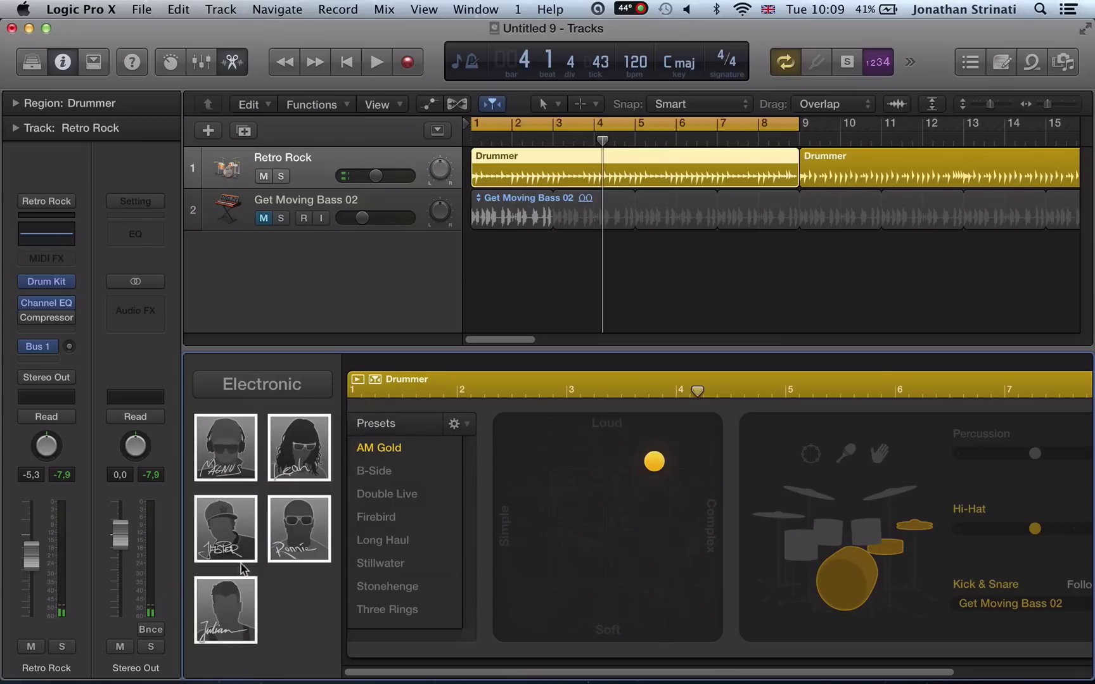
click(288, 460)
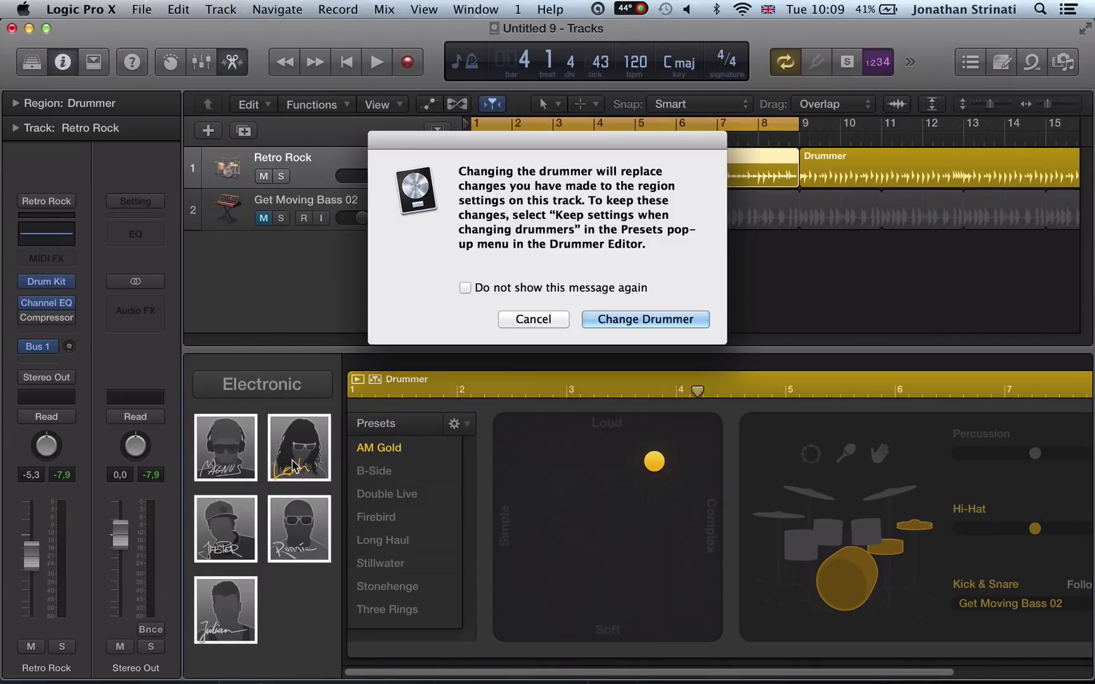
key(Return)
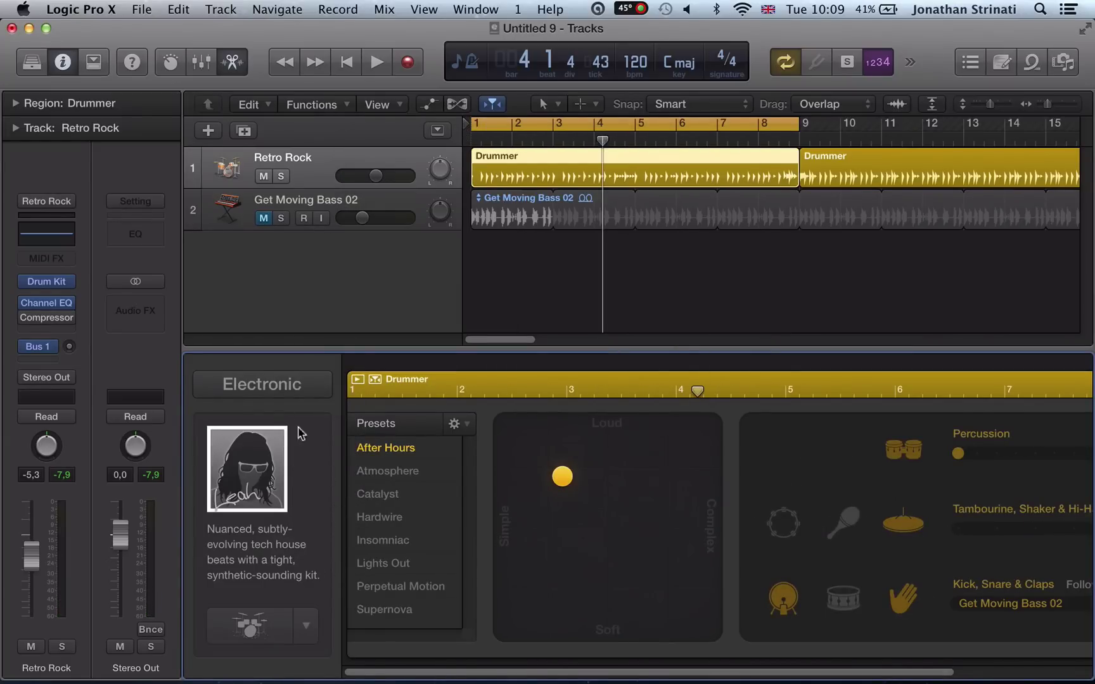
mouse_move(252, 474)
click(228, 546)
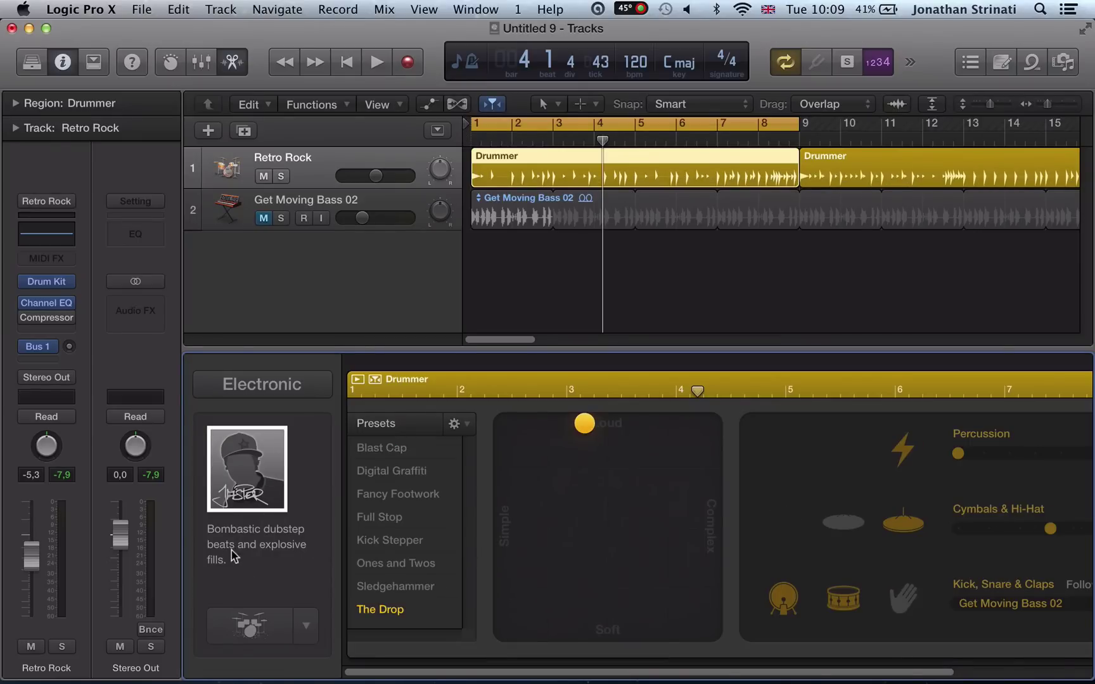
click(452, 423)
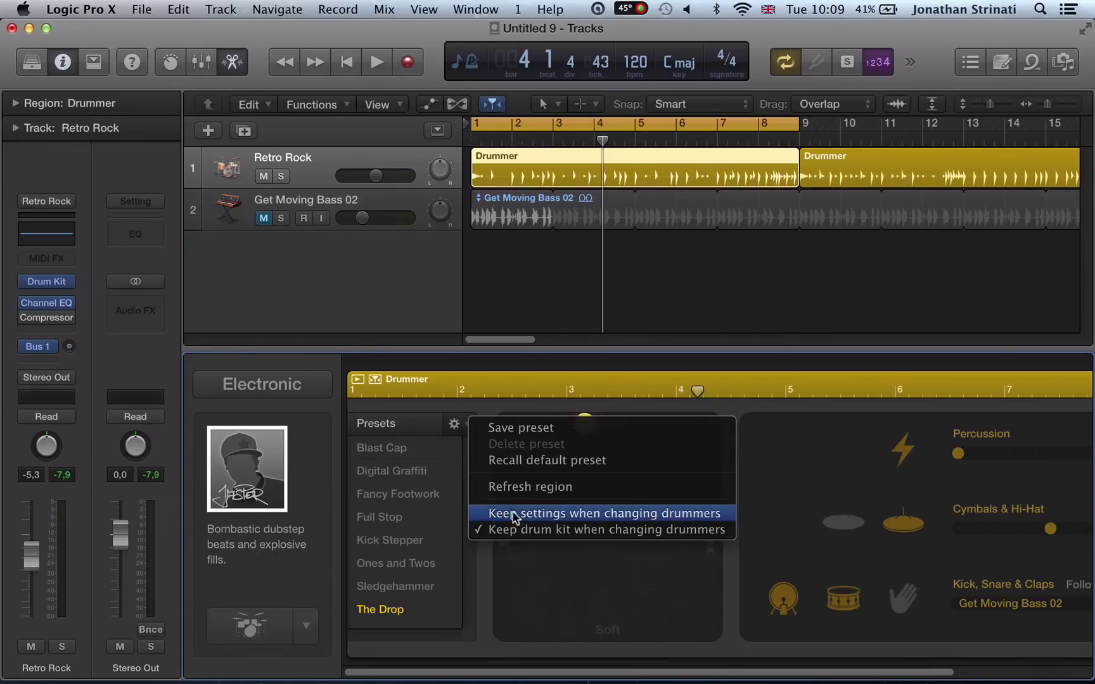
click(421, 411)
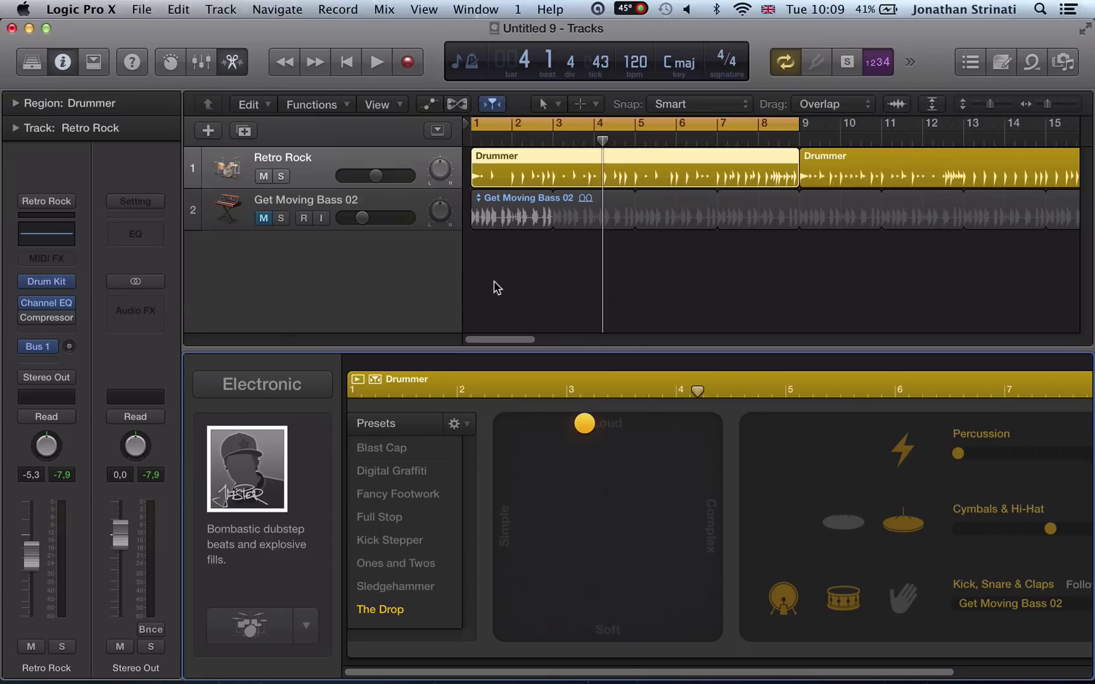
Step: Nudge the pattern toward loud and complex, then set the project tempo to 135 bpm
key(space)
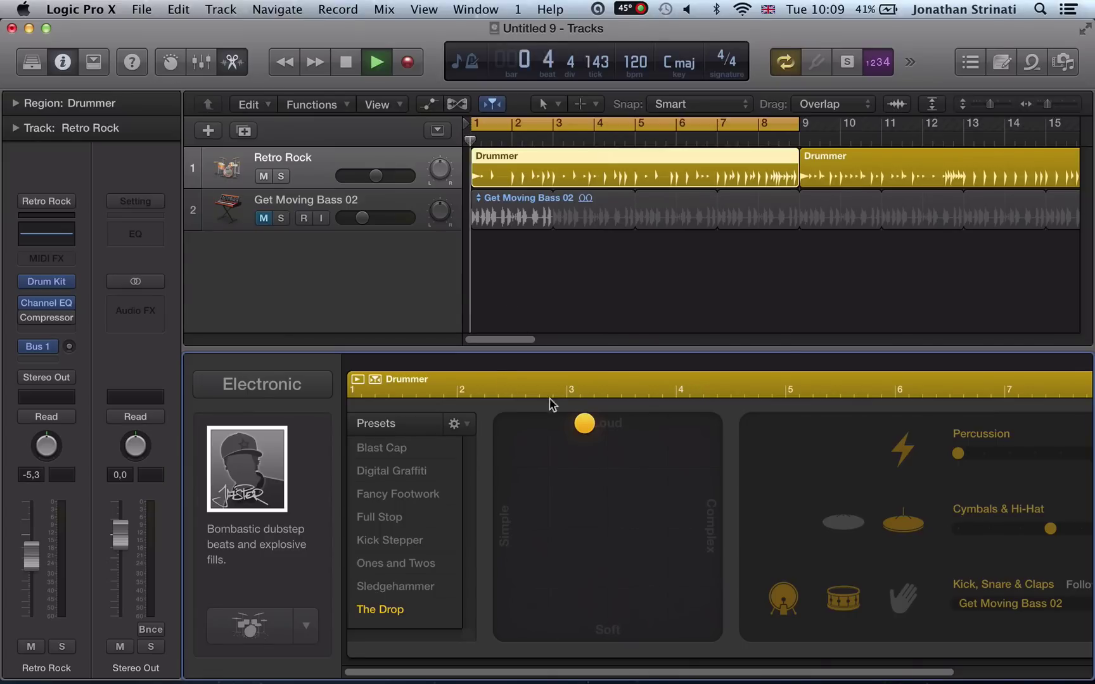
drag(583, 424, 628, 445)
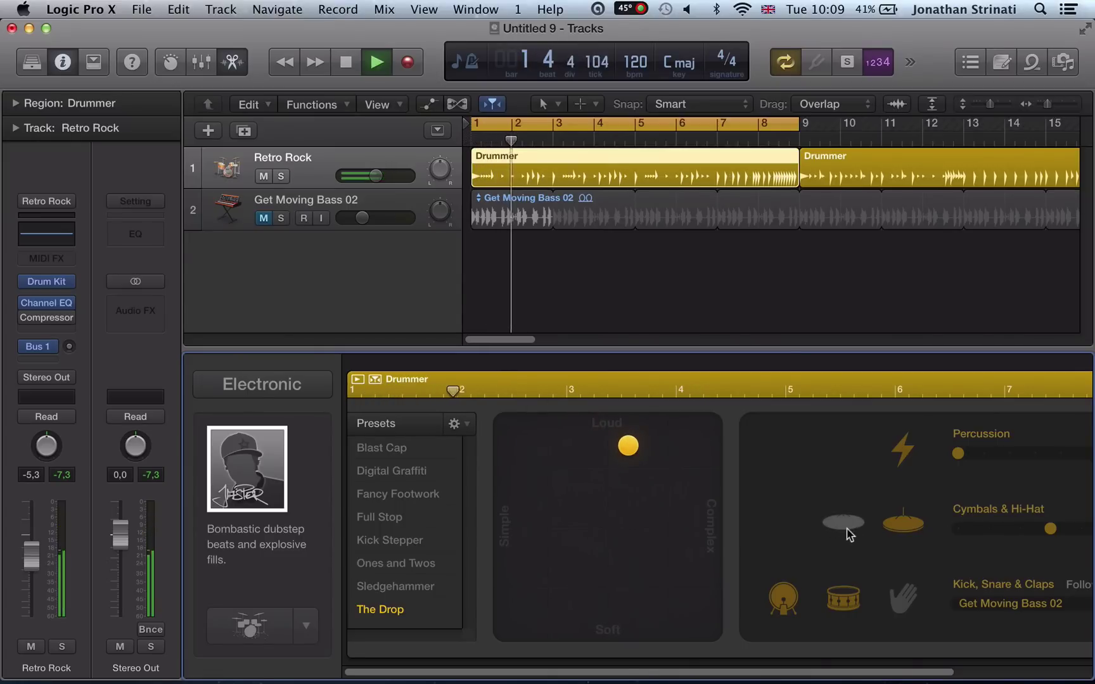
key(space)
double_click(637, 63)
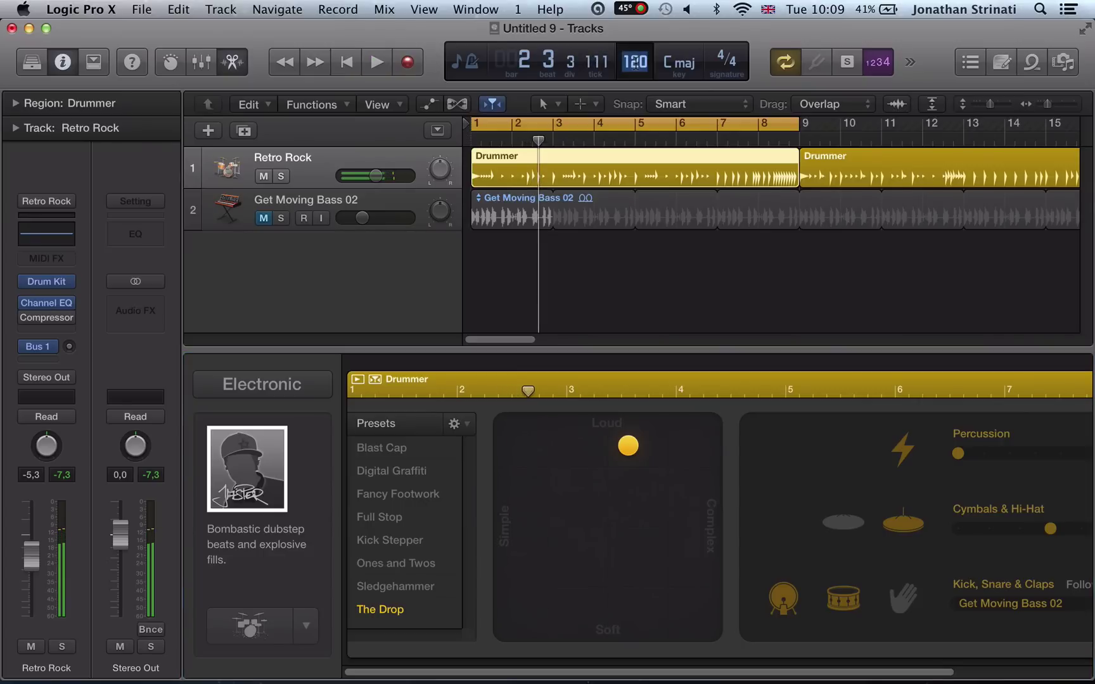
text(135)
key(Return)
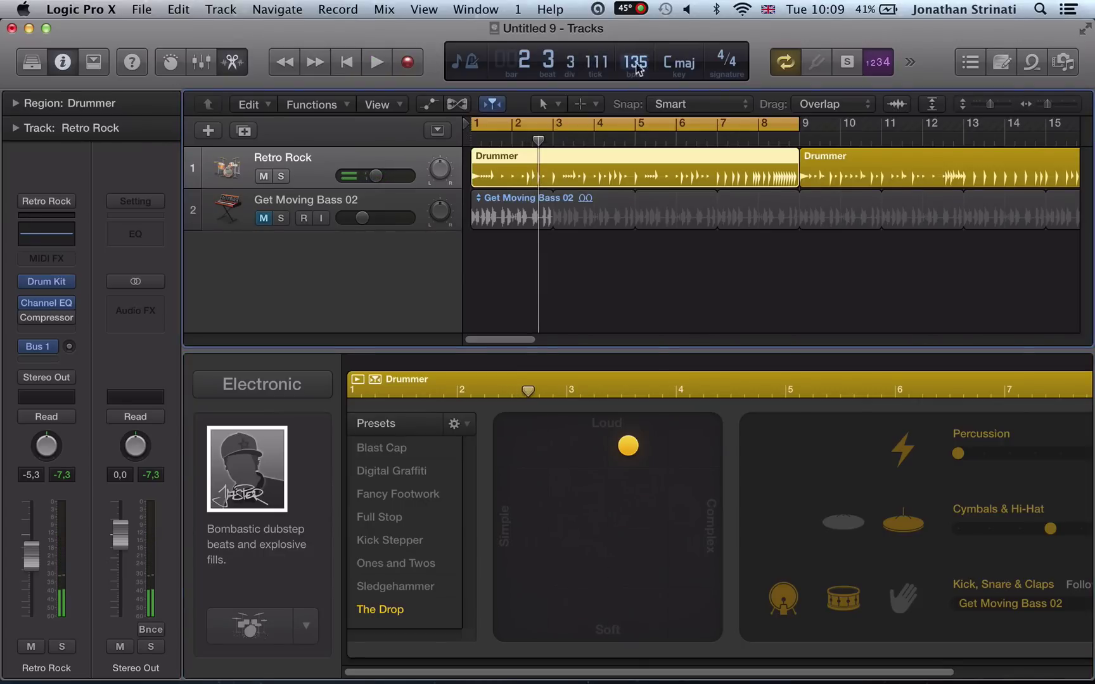
Step: Enable hi-hats and raise the Percussion and Cymbals & Hi-Hat parts to level 5
key(space)
scroll(714, 542, right, 2)
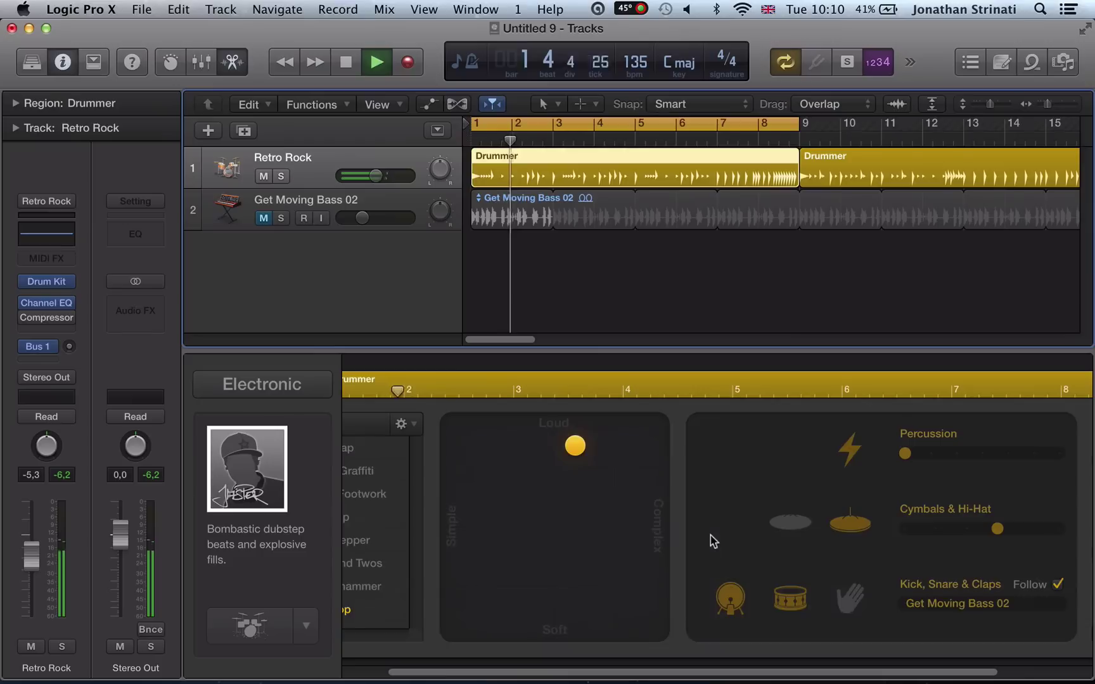
scroll(703, 532, right, 4)
click(685, 524)
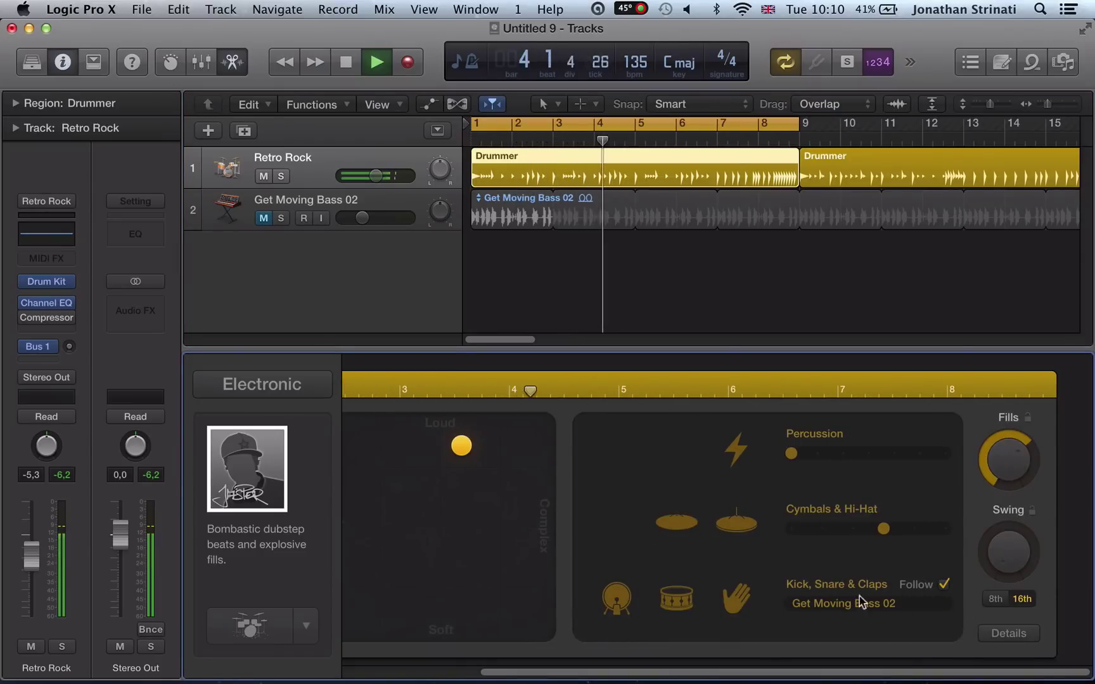
drag(792, 454, 884, 466)
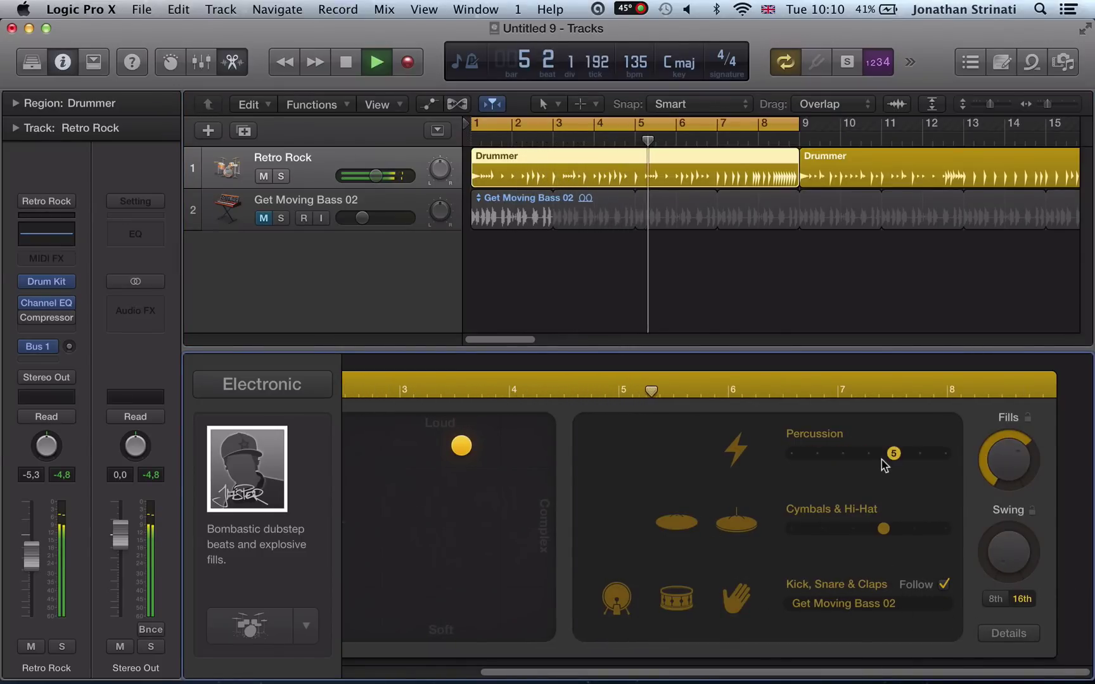
drag(883, 529, 914, 529)
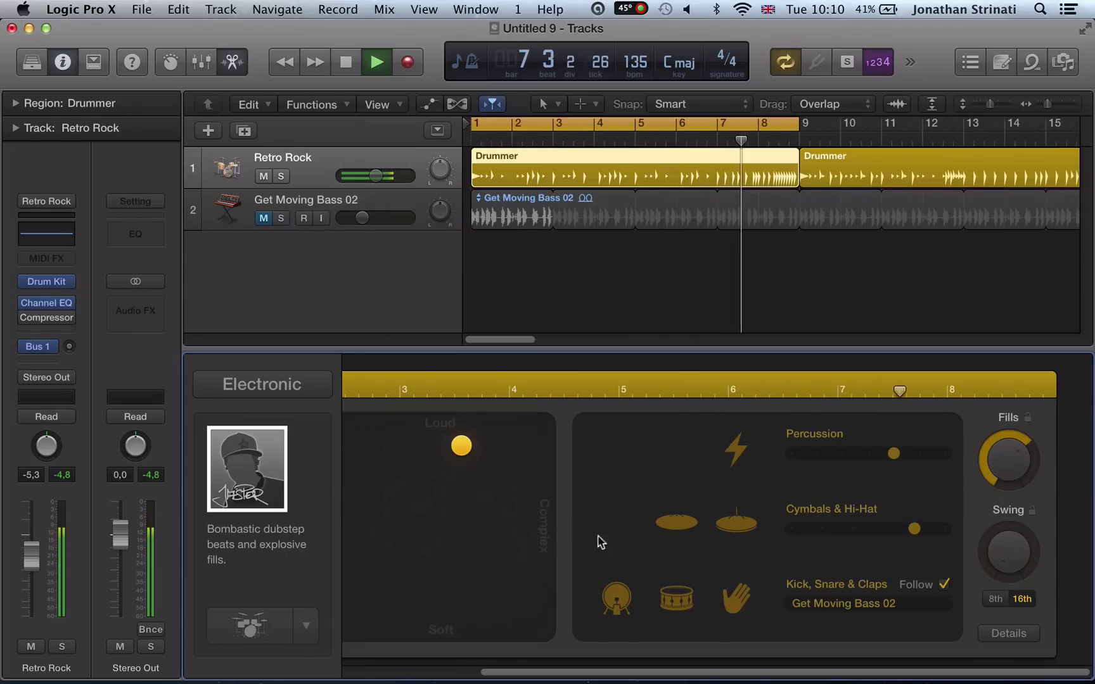
Step: Increase fills in the Details panel and push the pattern to the loudest, most complex corner
click(1011, 633)
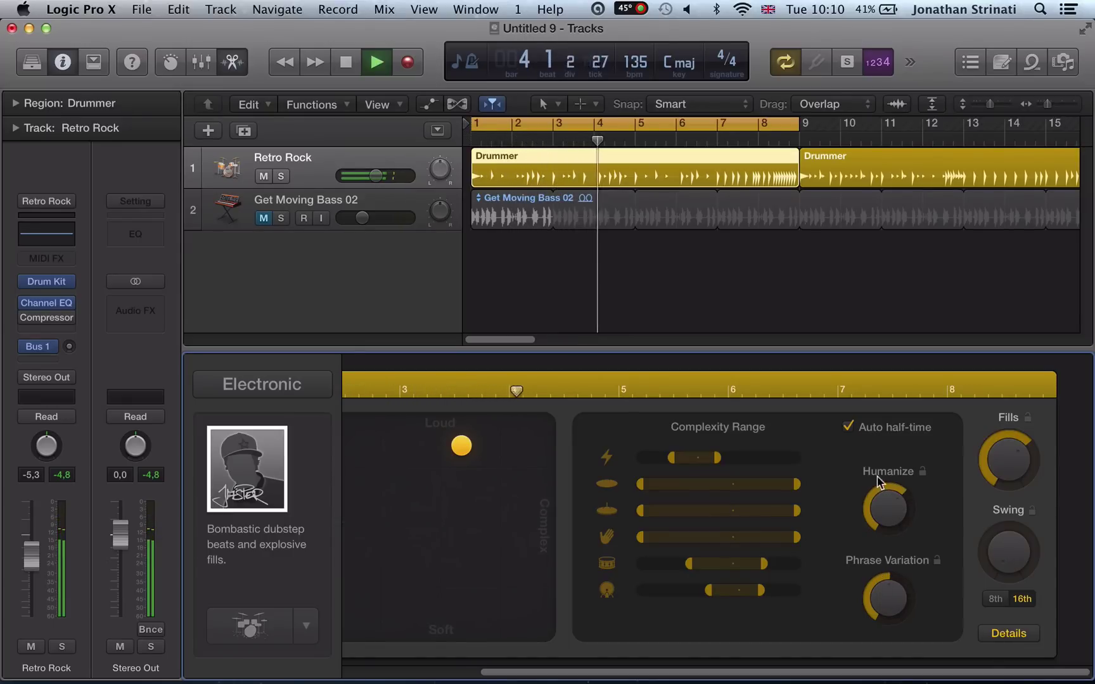
drag(1001, 456, 1010, 419)
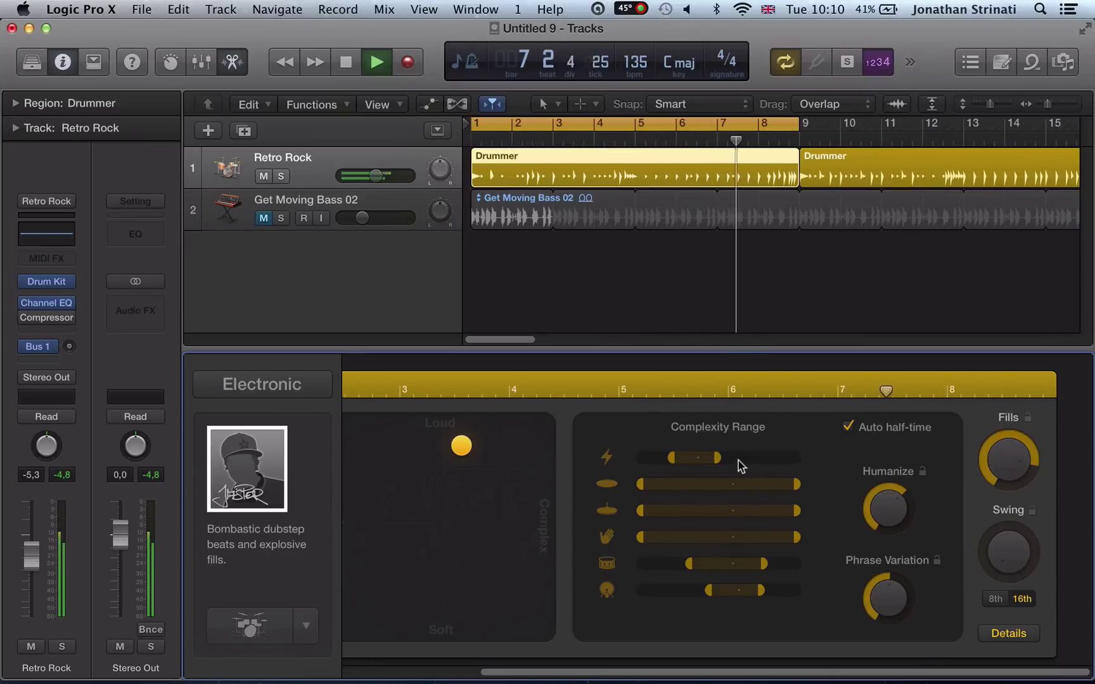
drag(717, 457, 763, 460)
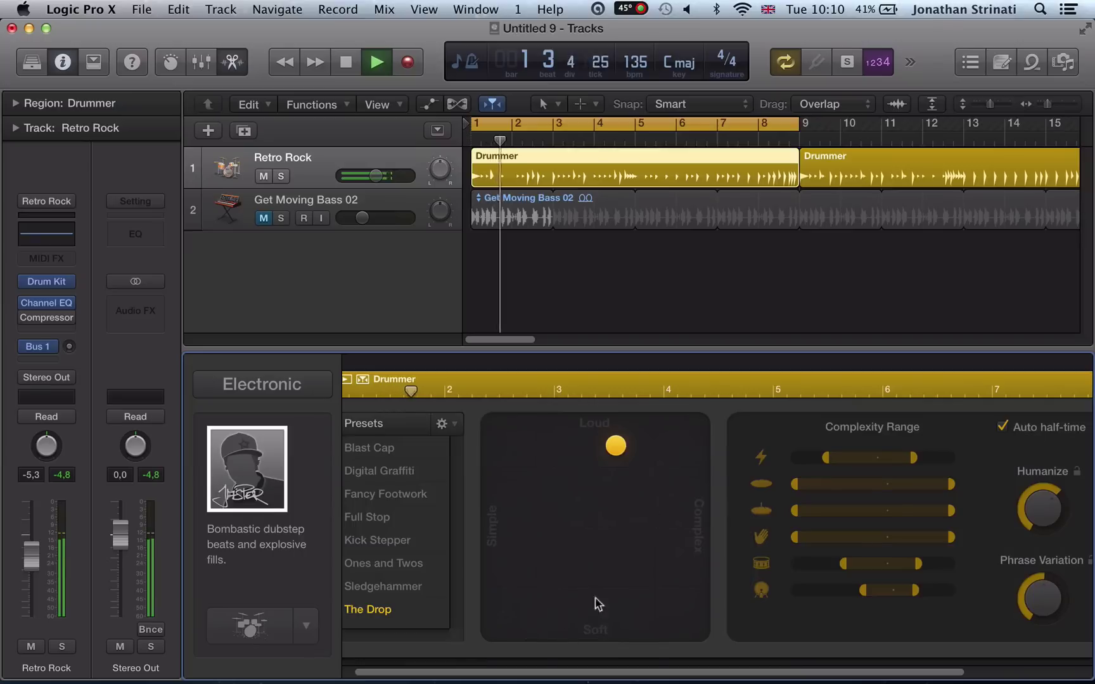
drag(616, 446, 699, 423)
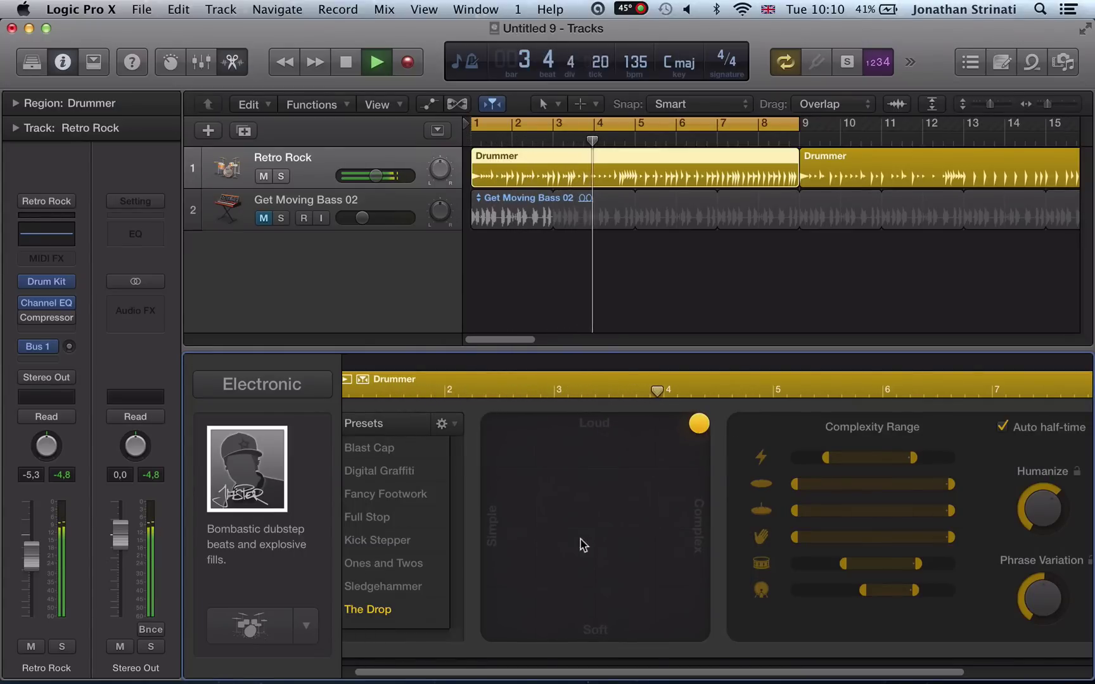
key(space)
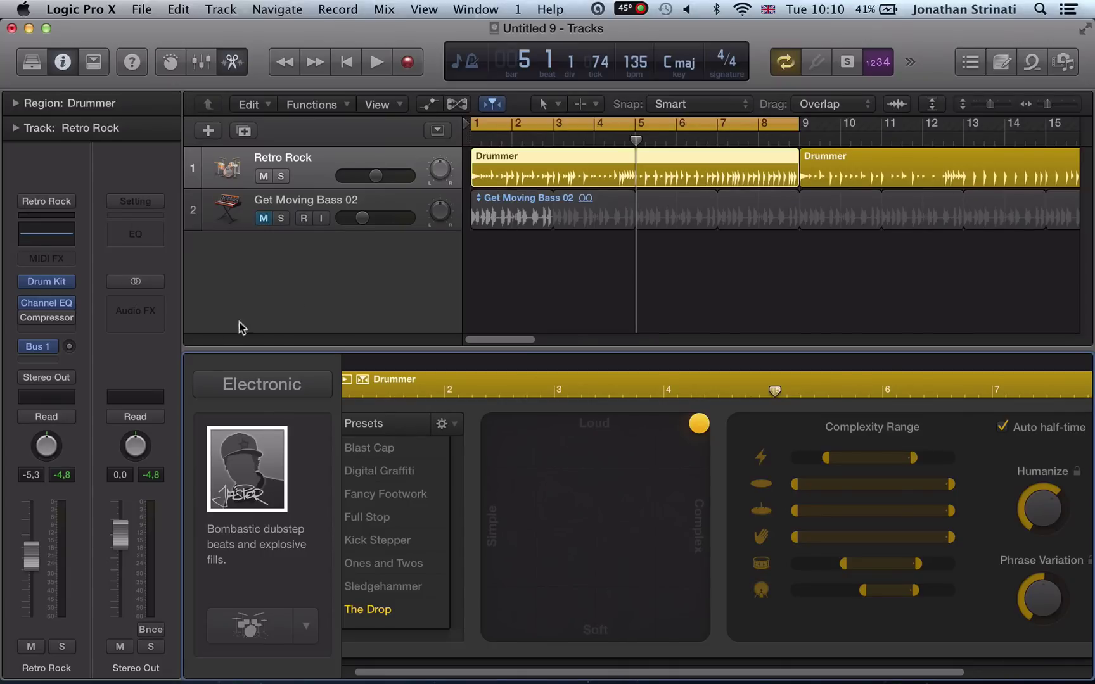
Step: Inspect the kick drum choices in the drum kit window, then close it
scroll(590, 641, right, 5)
scroll(565, 635, left, 6)
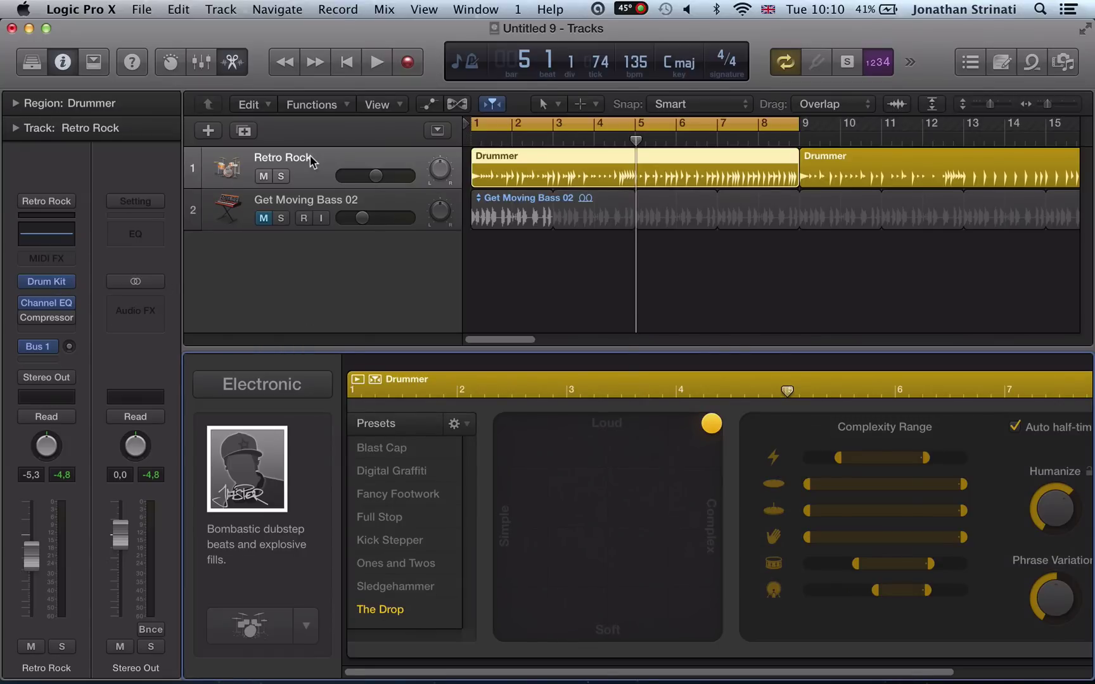
click(282, 388)
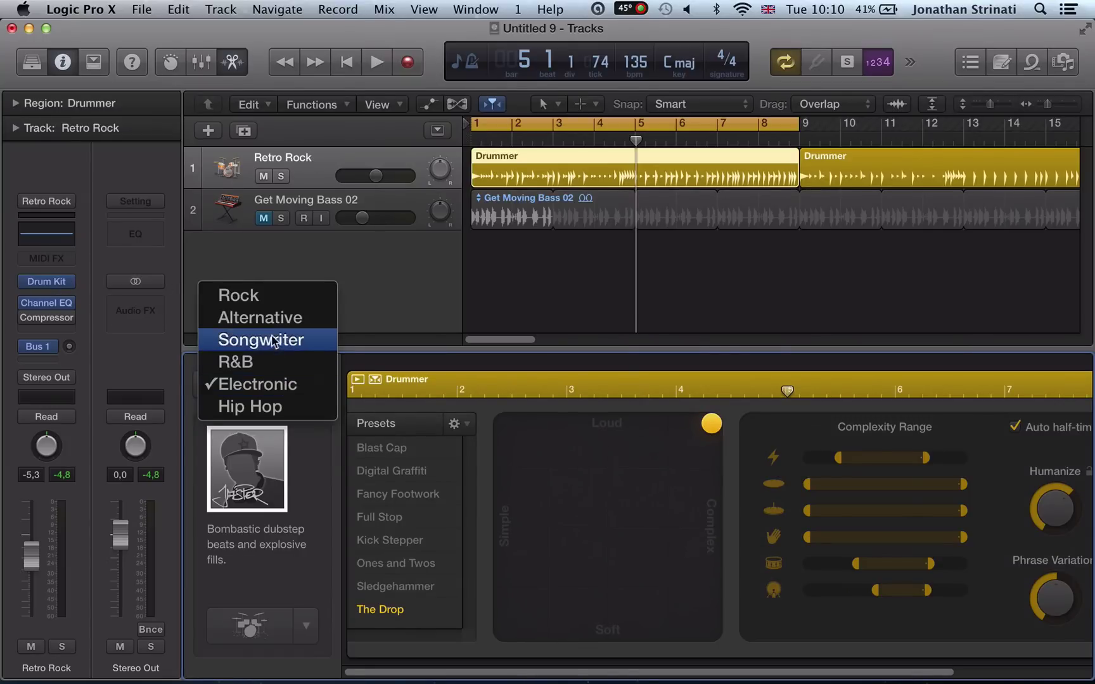
click(177, 336)
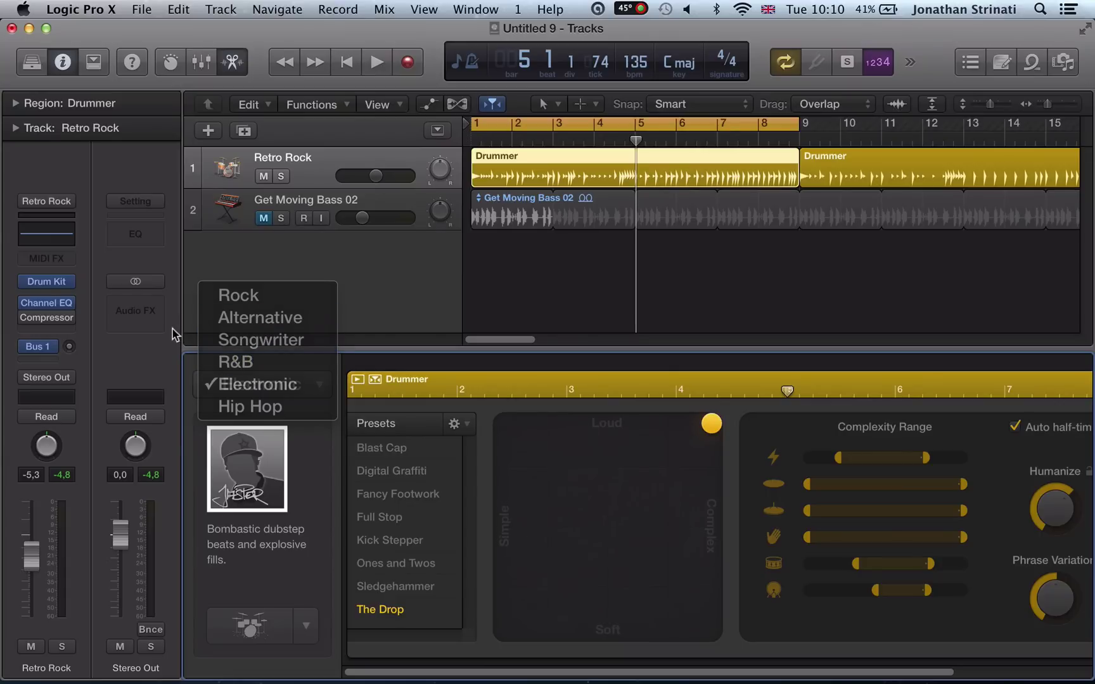
click(47, 283)
click(373, 431)
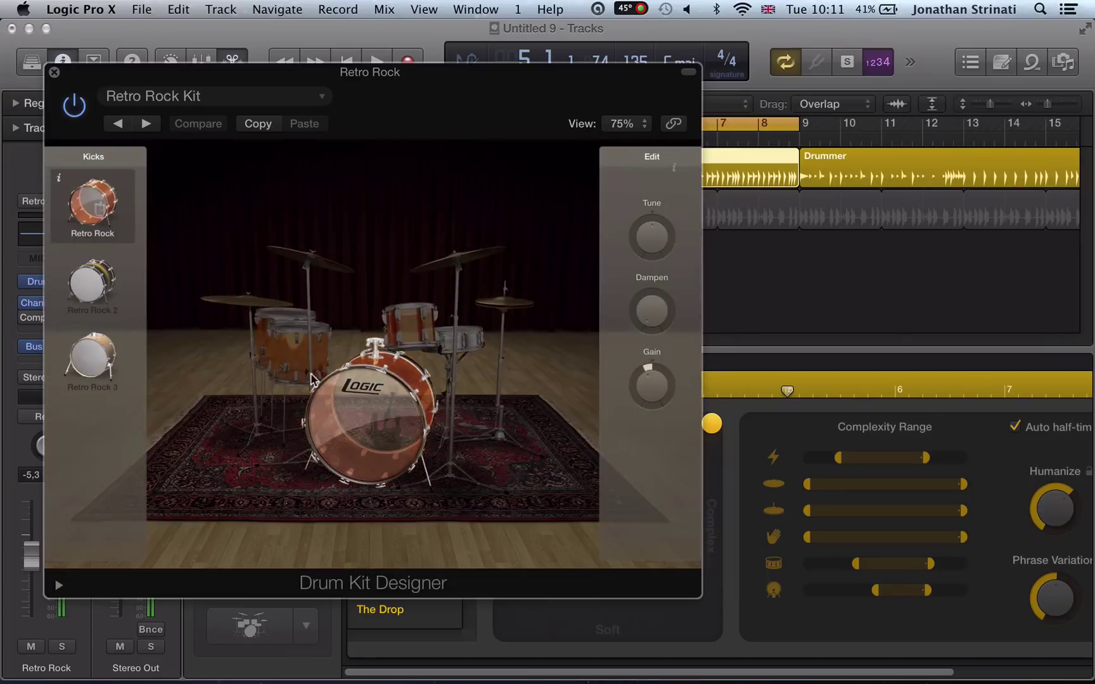
click(183, 296)
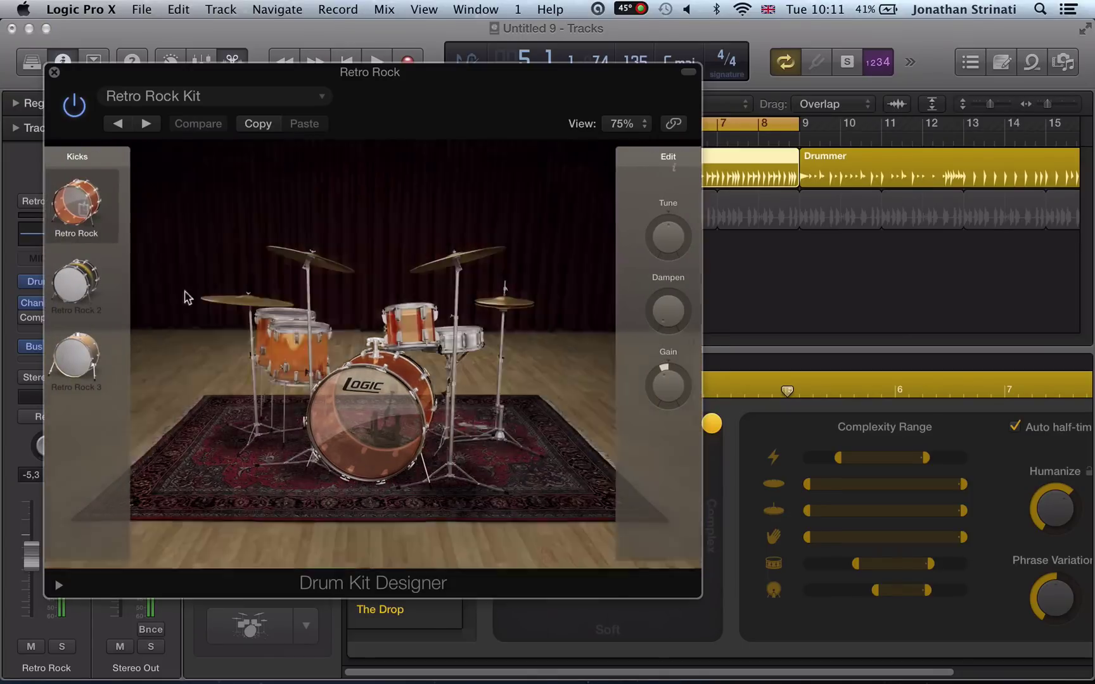
click(55, 74)
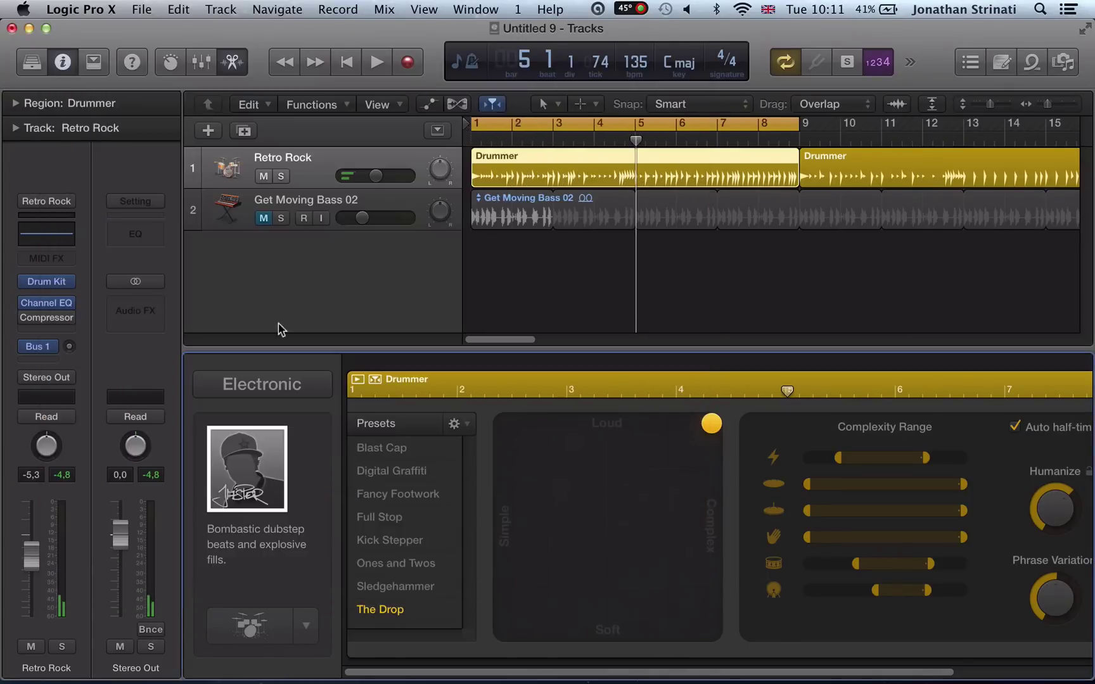
Step: Show the Electronic drummers in the genre list
click(270, 388)
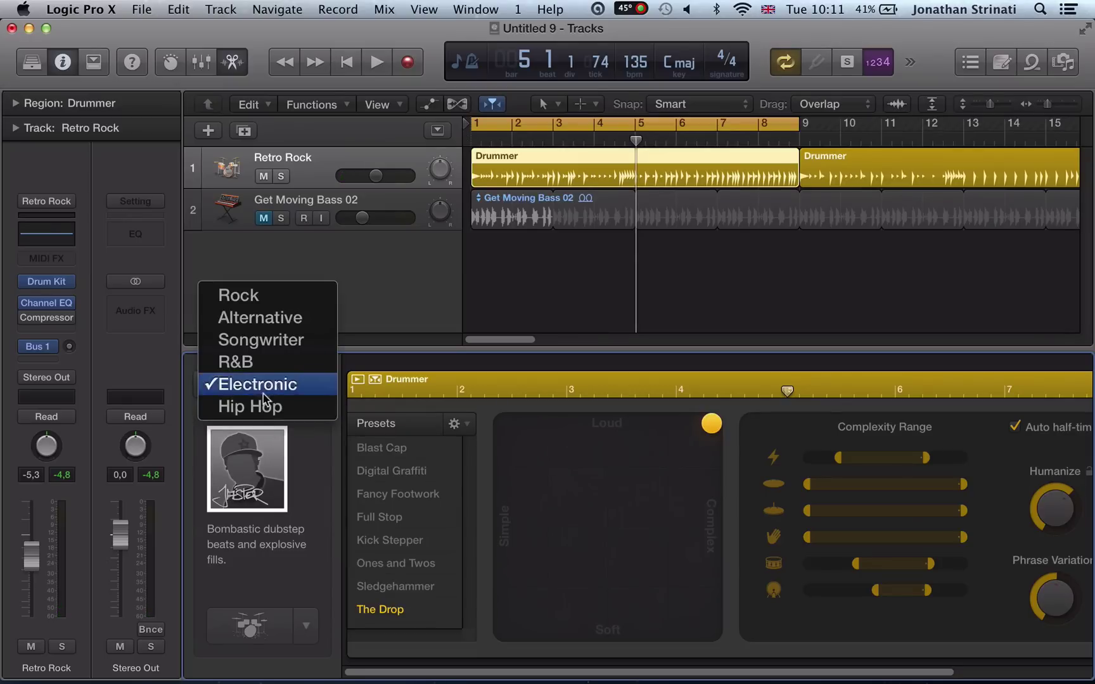
click(463, 428)
click(499, 539)
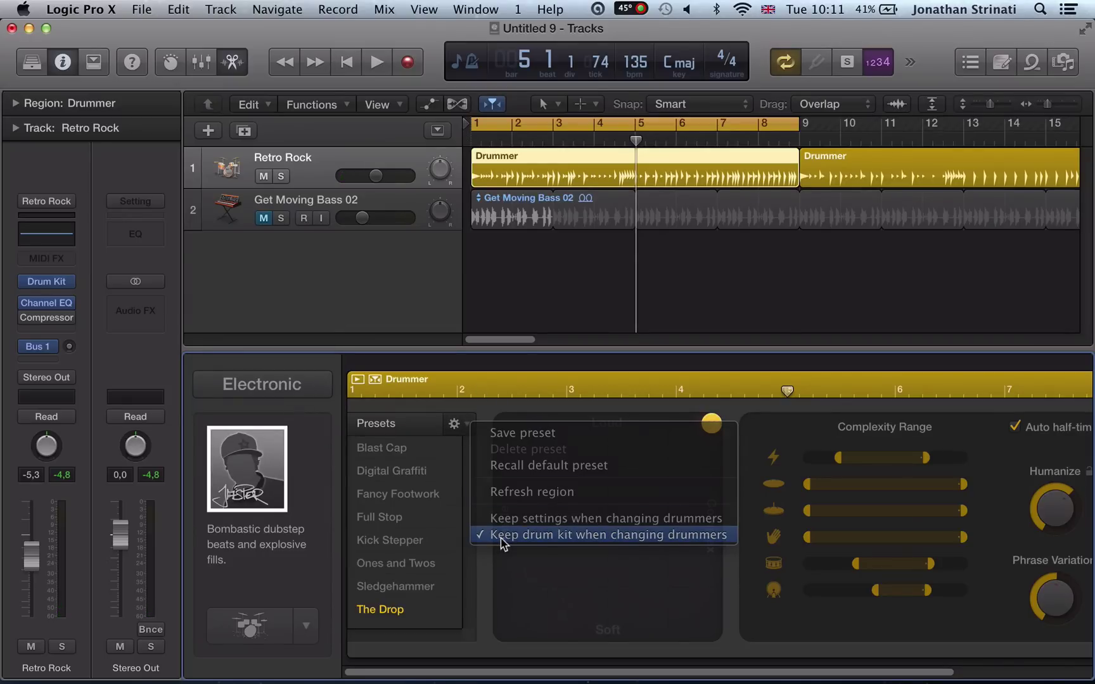
click(454, 423)
click(317, 386)
click(317, 386)
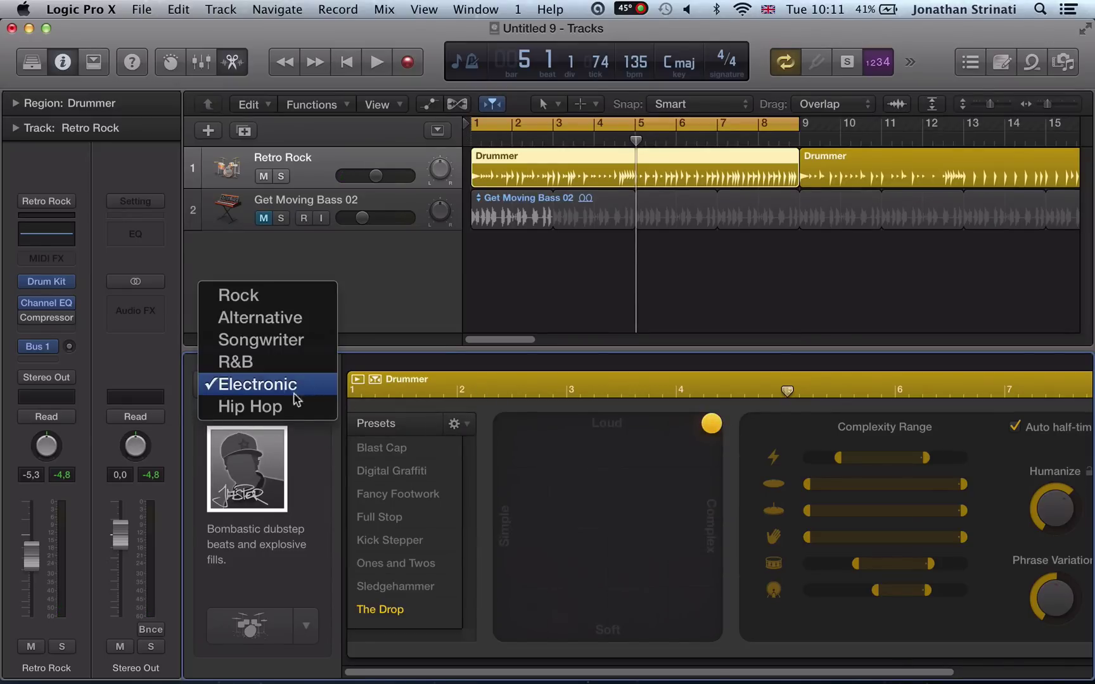
click(277, 388)
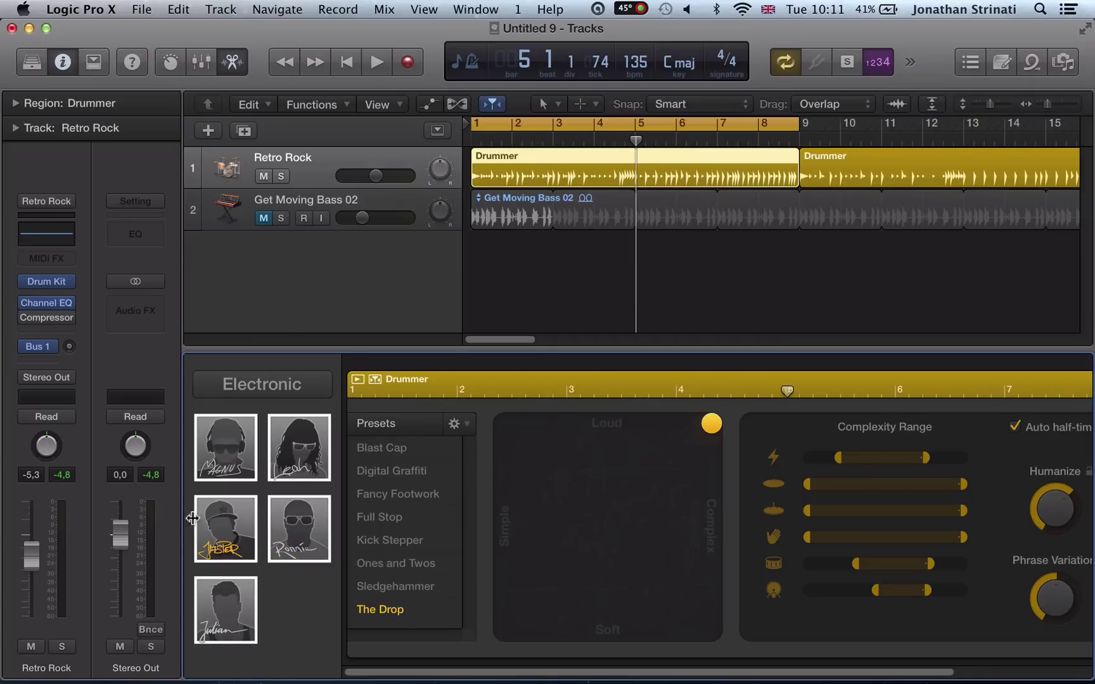
Step: Switch to house drummer Julian on the After Party kit and view its Drum Machine Designer
click(235, 617)
click(631, 324)
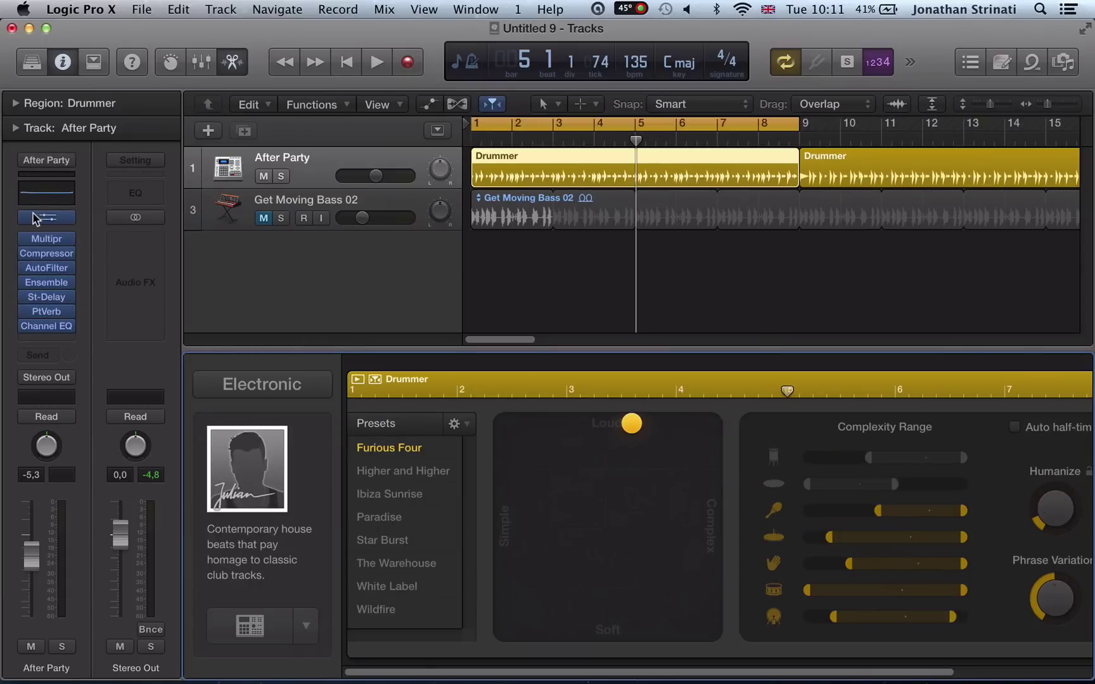
click(39, 218)
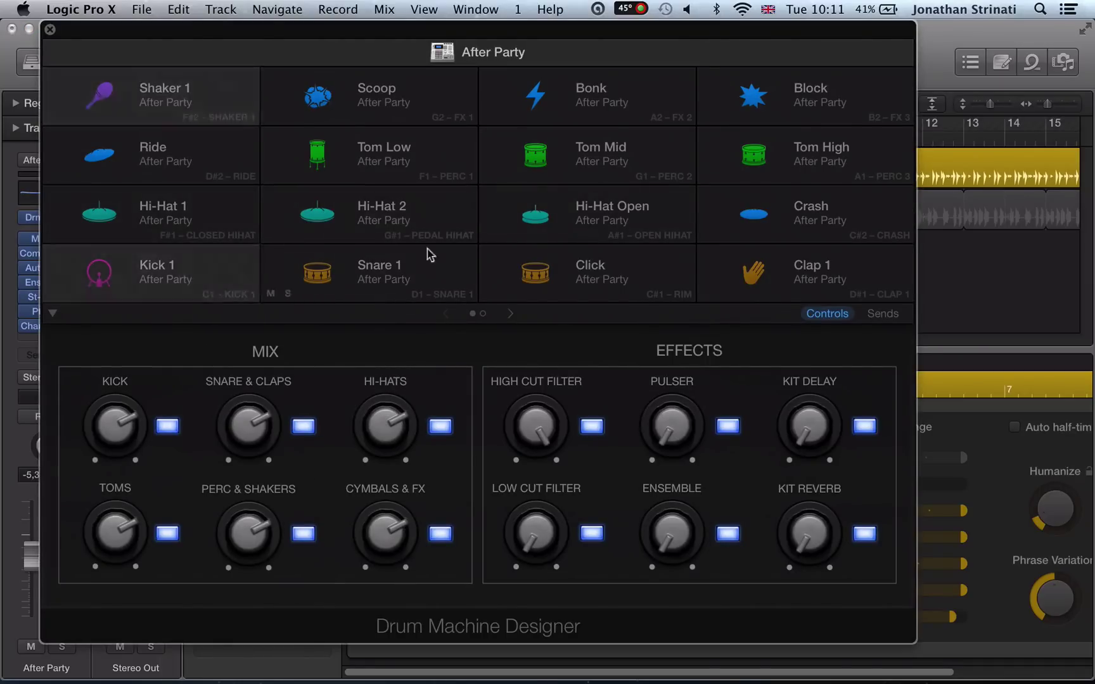
key(super+w)
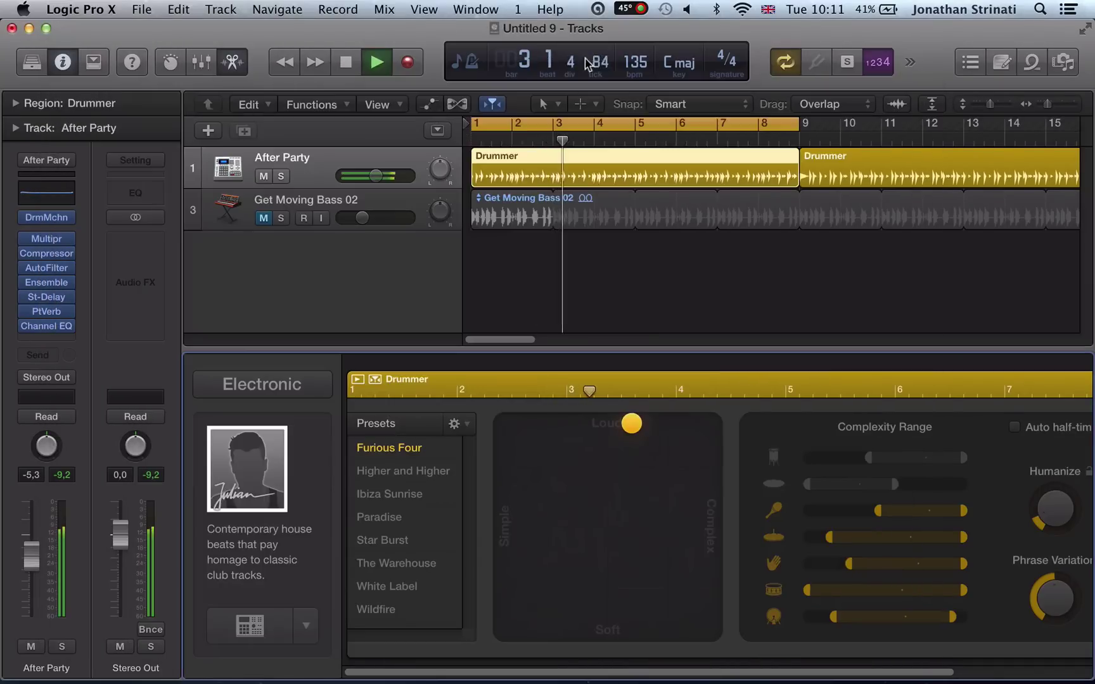
key(space)
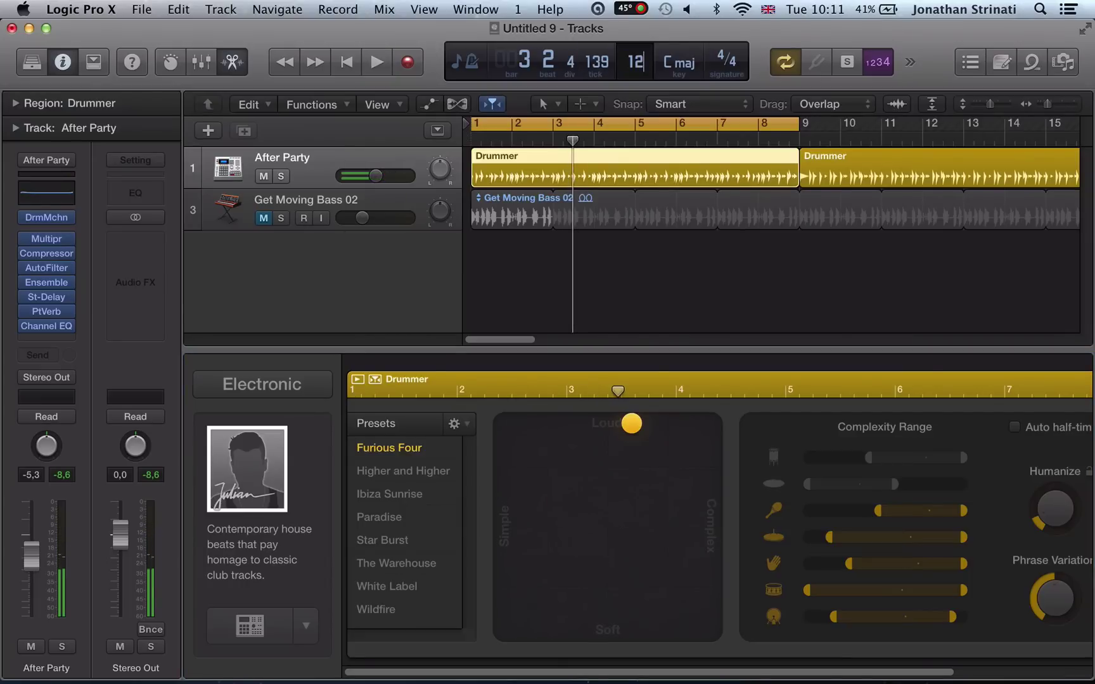
key(space)
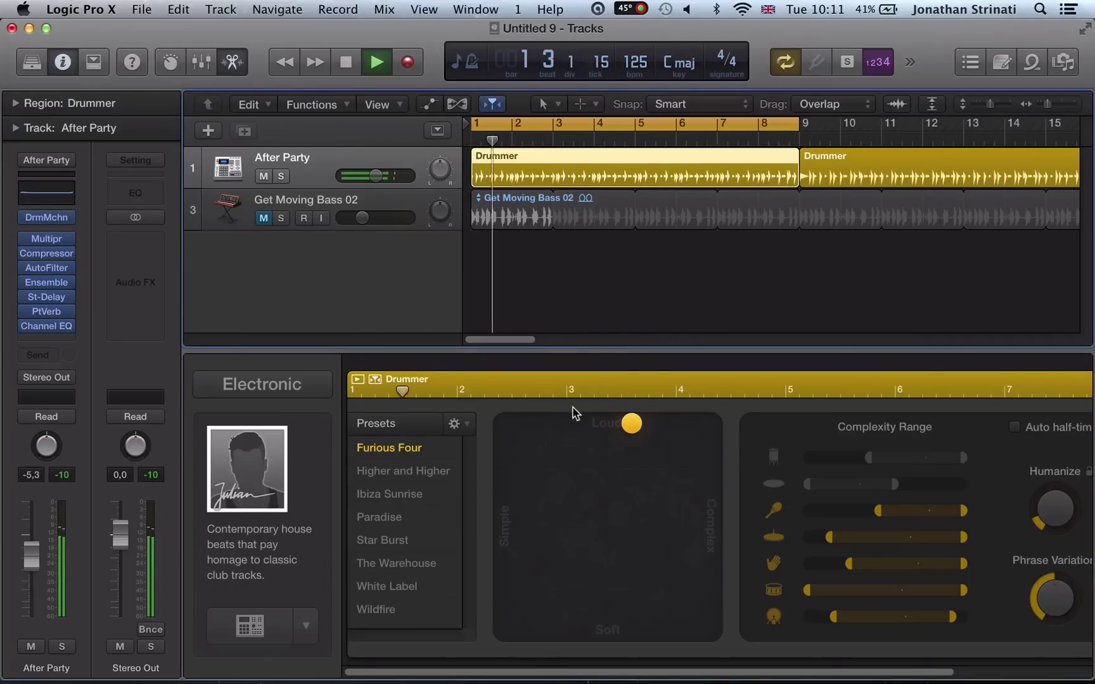
Step: Set the kit's group levels, turning the kick down to -12.6 dB and adjusting snare/claps and hi-hats
key(v)
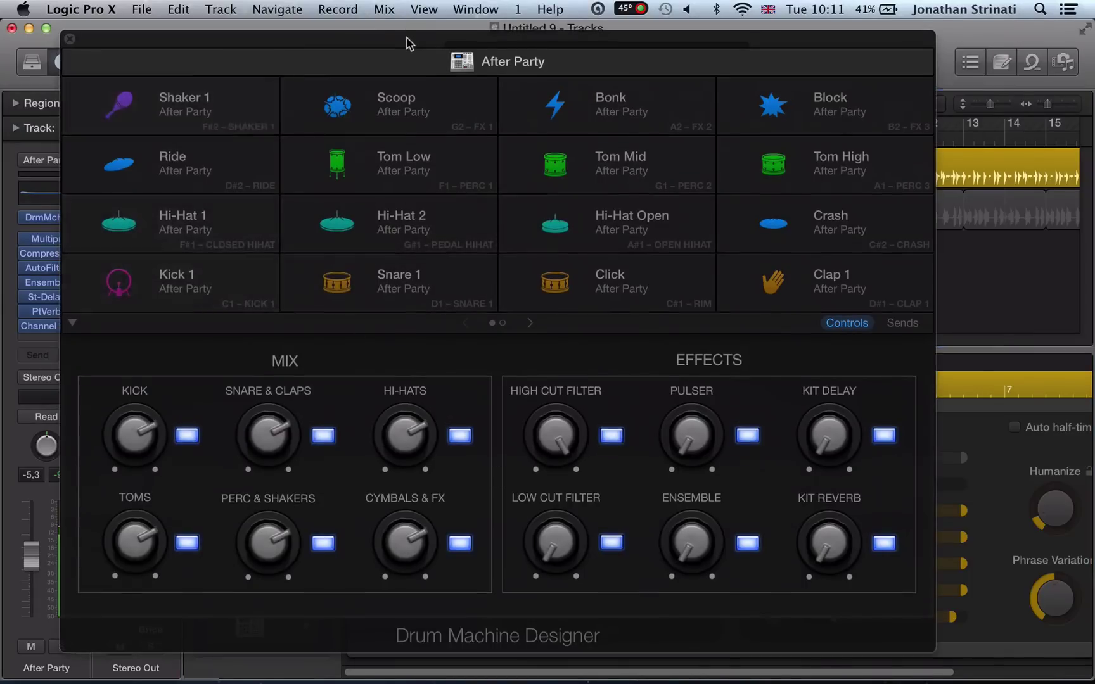
drag(408, 42, 461, 35)
click(27, 568)
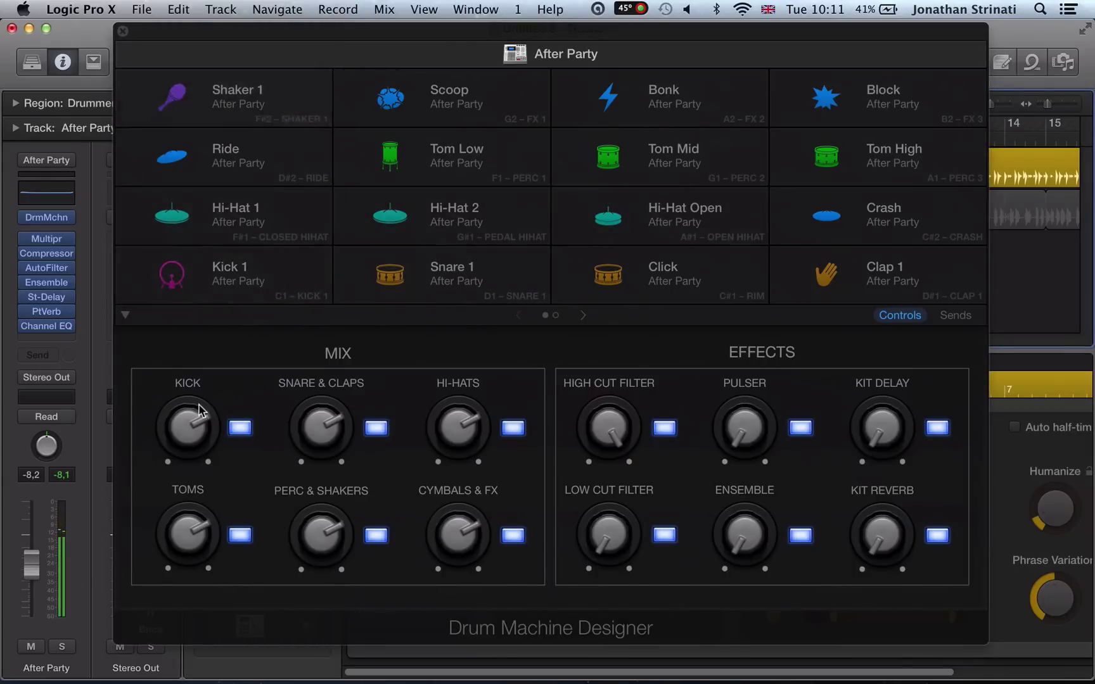
drag(181, 437, 163, 531)
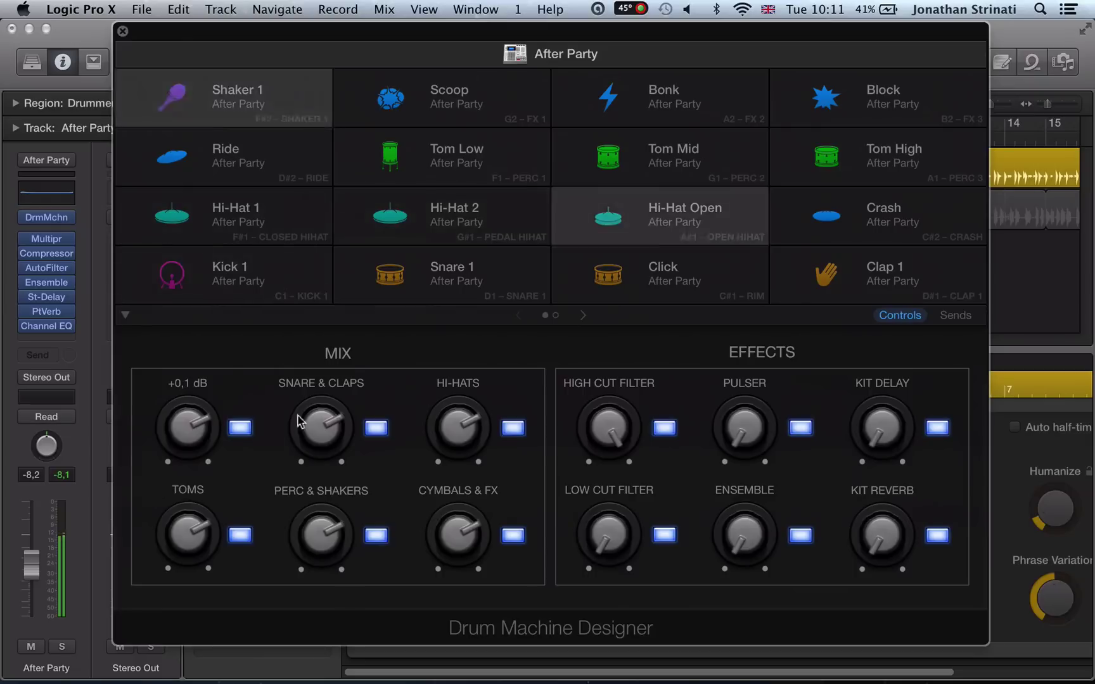
drag(303, 416, 305, 441)
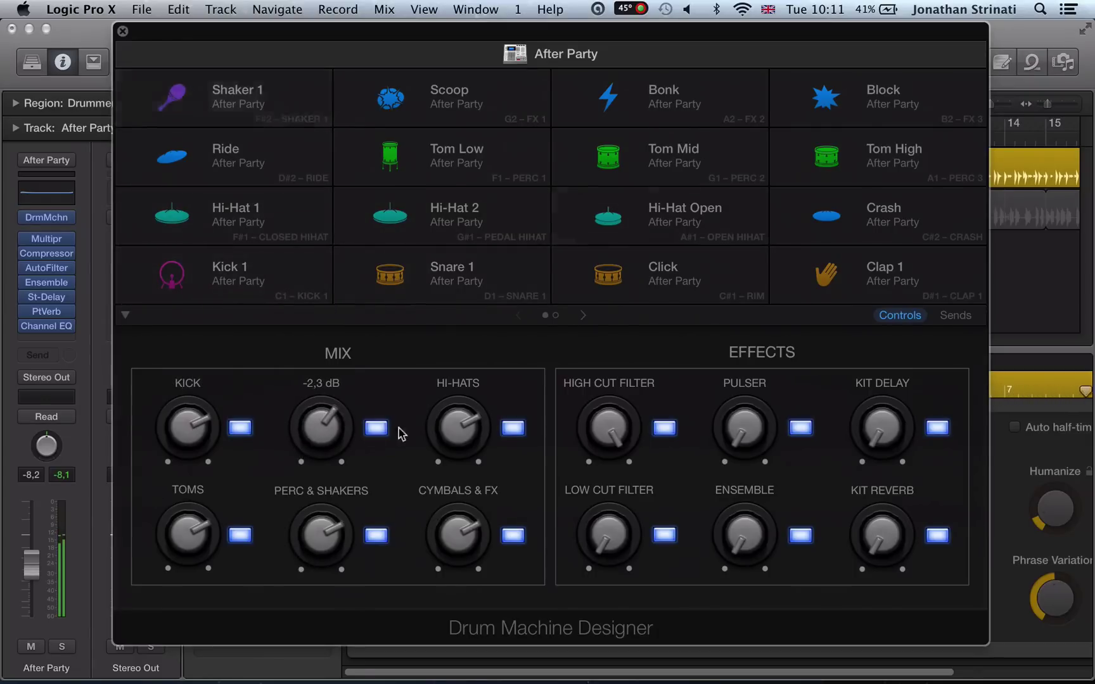
mouse_move(446, 437)
mouse_down()
mouse_move(454, 454)
mouse_move(441, 438)
mouse_up()
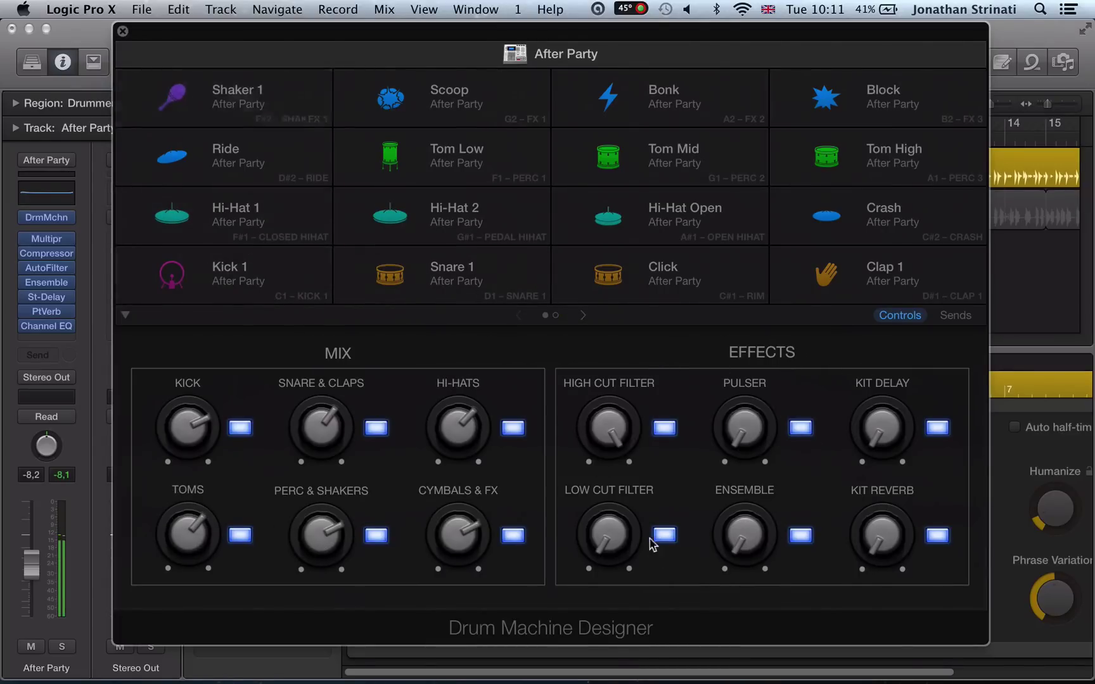
Step: Set the filter to 20 Hz low cut and 20000 Hz high cut, pulser half, ensemble off, delay 64%, more reverb
drag(606, 542, 609, 479)
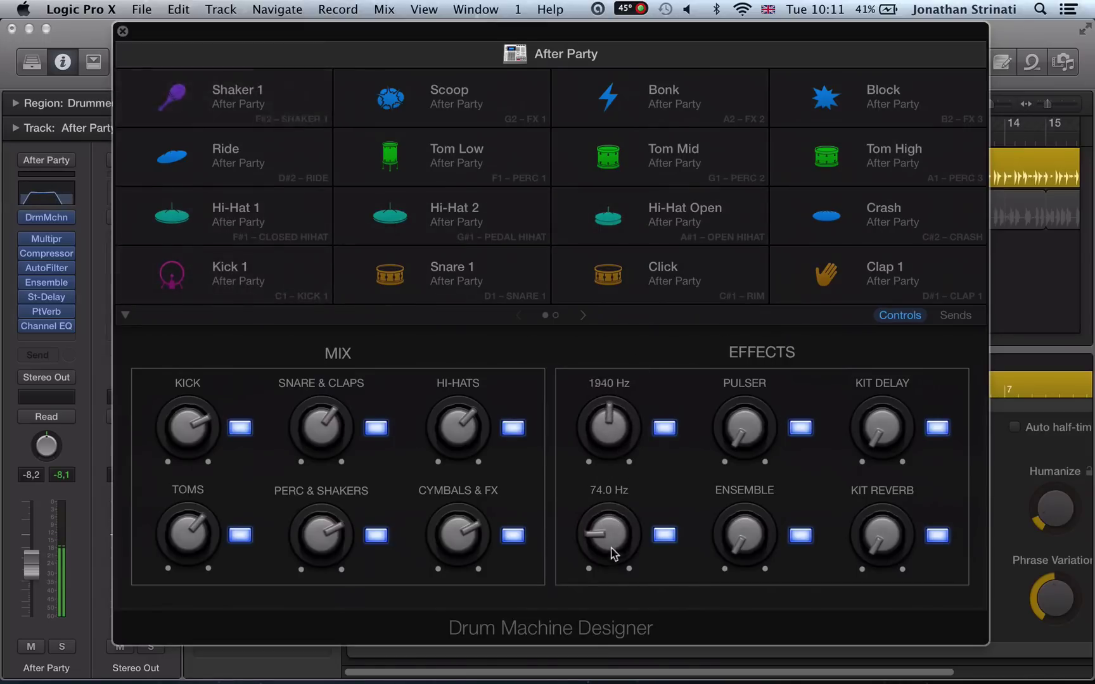
drag(613, 555, 613, 586)
mouse_move(609, 462)
mouse_down()
mouse_move(608, 447)
mouse_move(612, 455)
mouse_up()
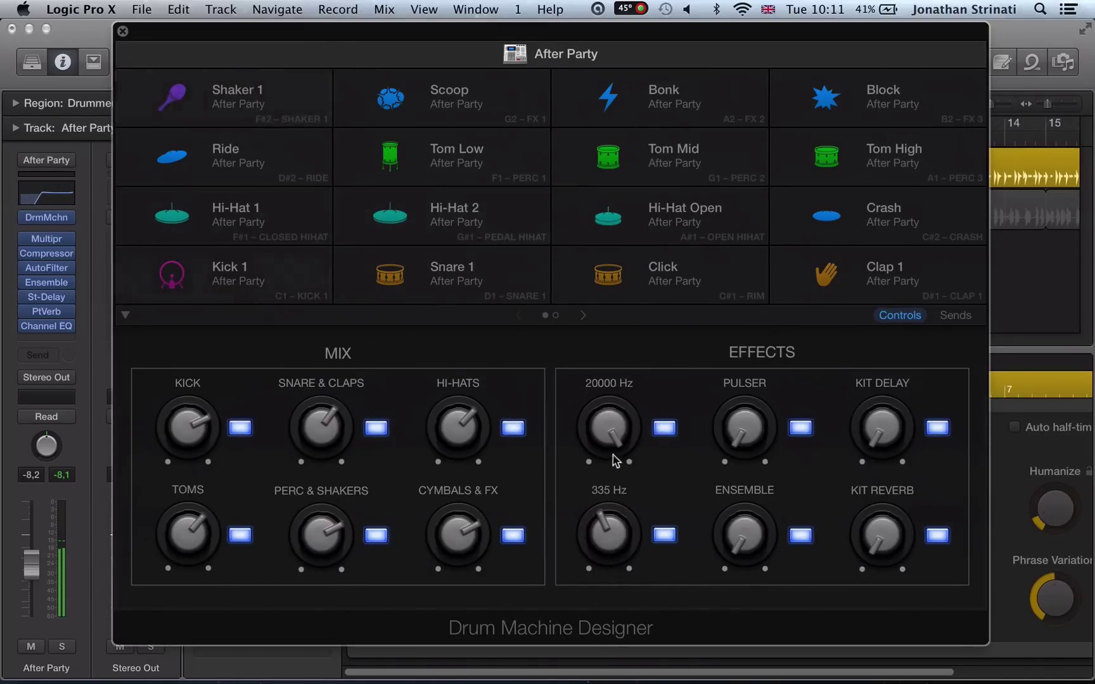
drag(611, 513, 611, 681)
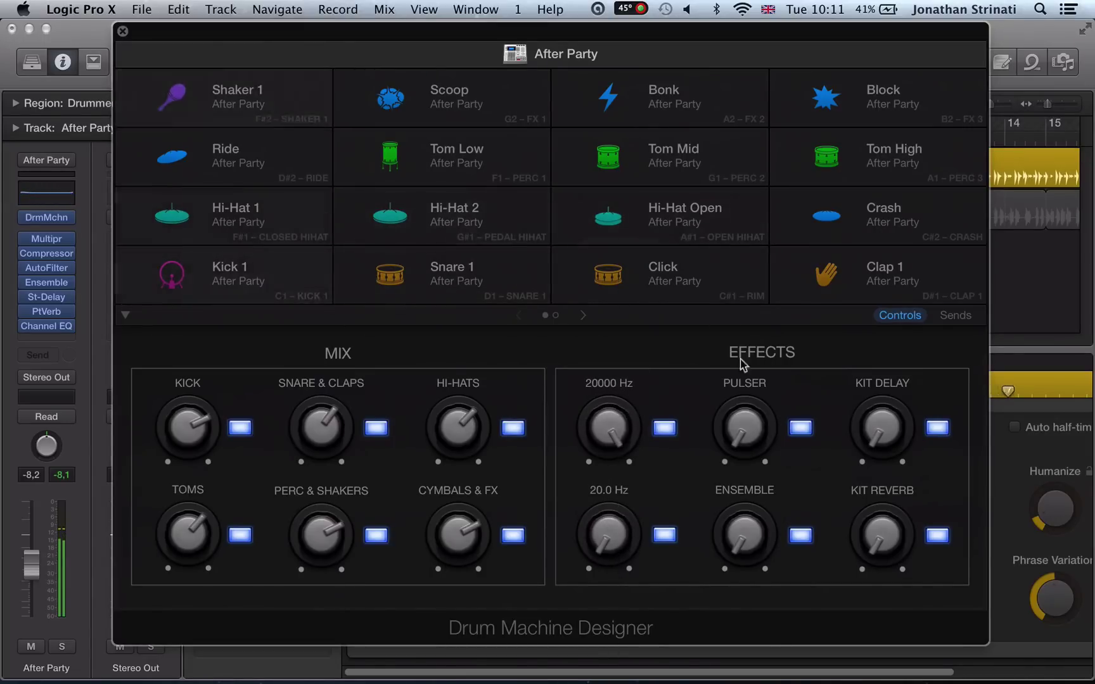
drag(745, 390, 750, 290)
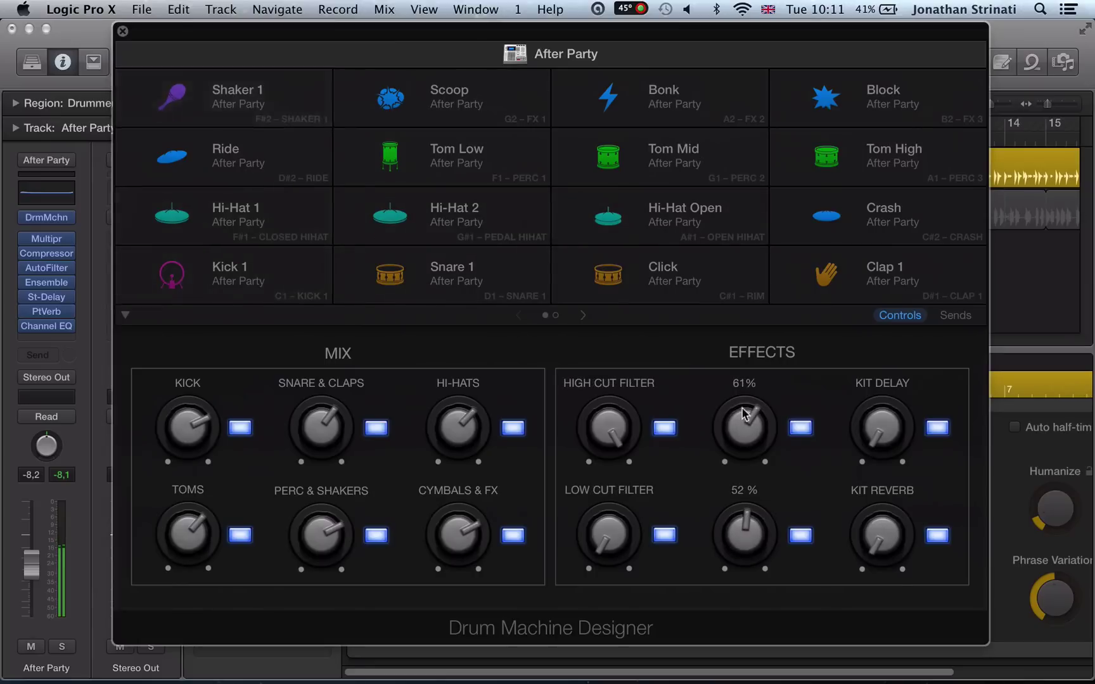
drag(745, 442, 769, 682)
drag(875, 420, 870, 320)
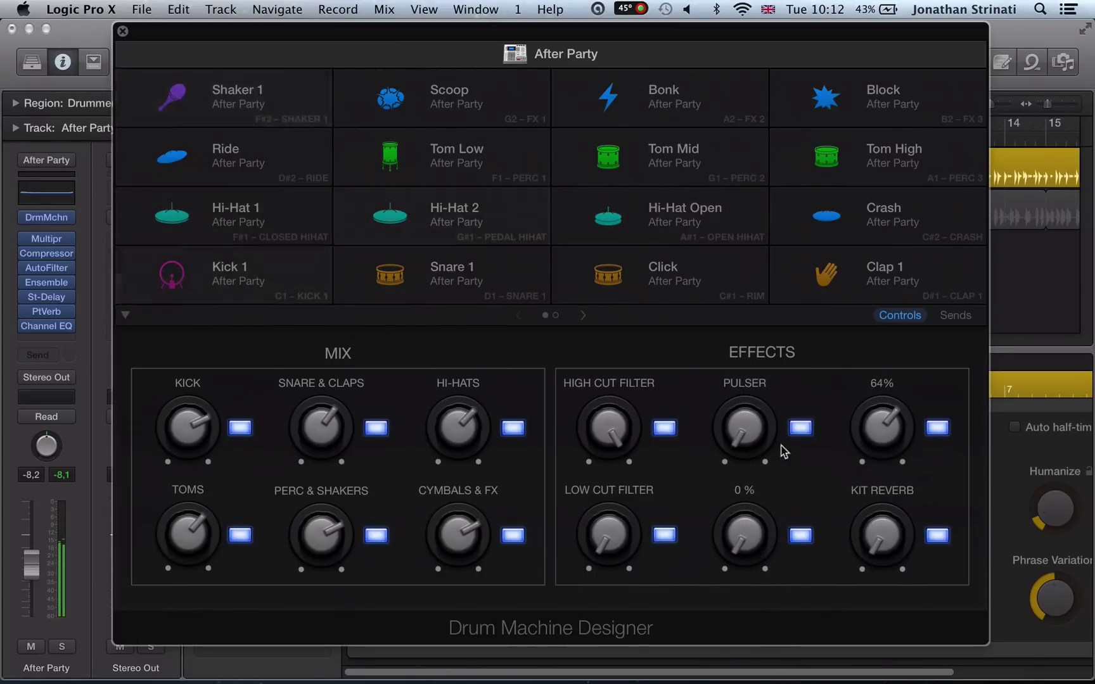
drag(631, 415, 845, 479)
drag(902, 513, 818, 343)
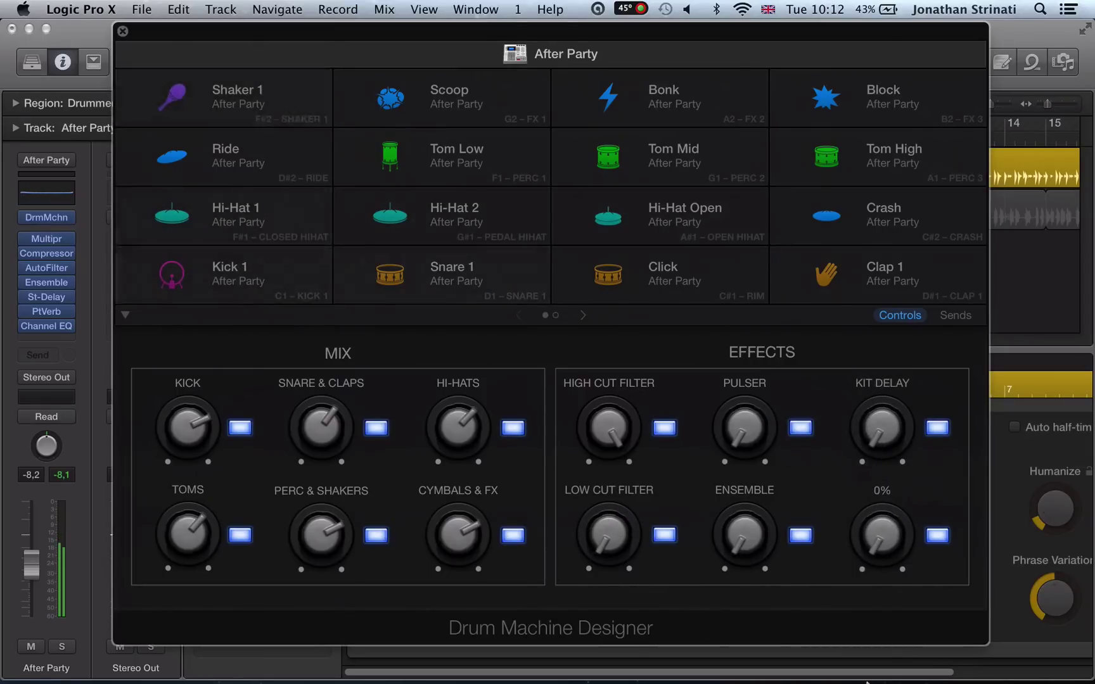
Step: Turn off snare/claps and hi-hat delay sends, add reverb to toms, and cut snare/claps reverb
click(582, 320)
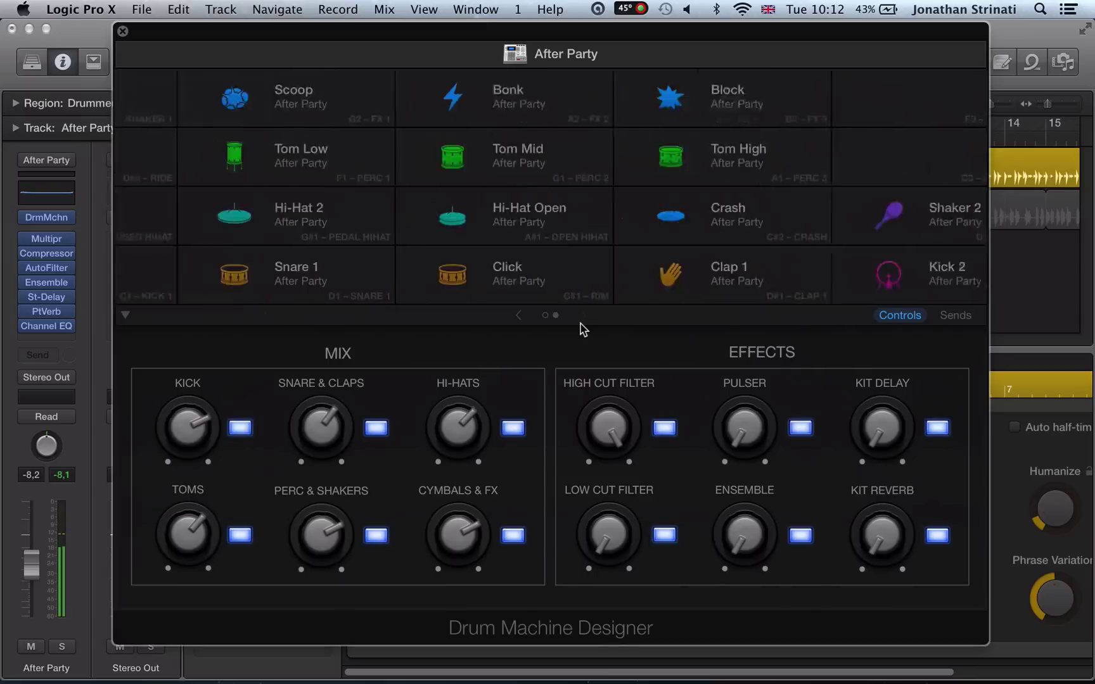
click(516, 317)
click(955, 315)
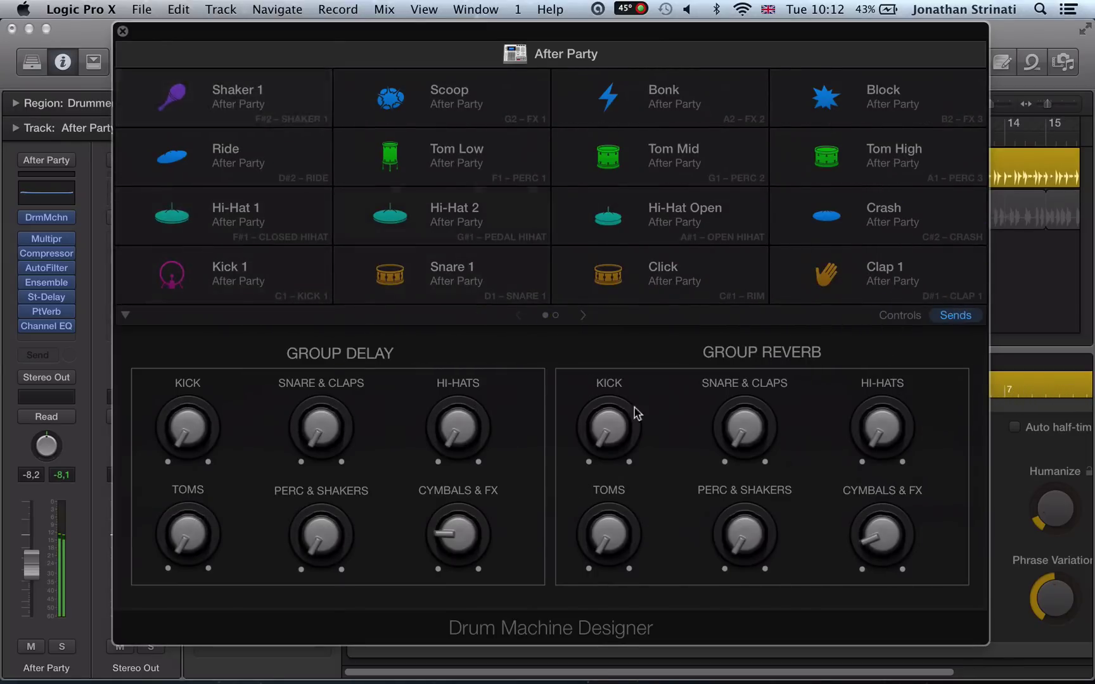
drag(309, 322, 310, 251)
drag(325, 441, 303, 408)
drag(320, 467, 427, 501)
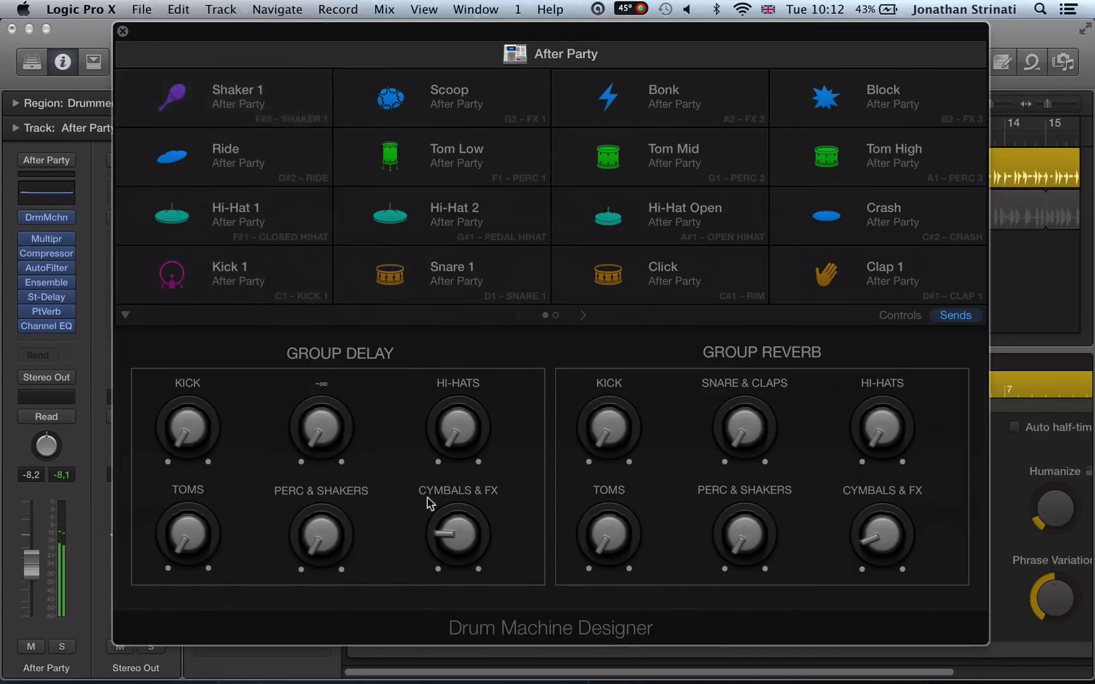
drag(466, 297, 496, 606)
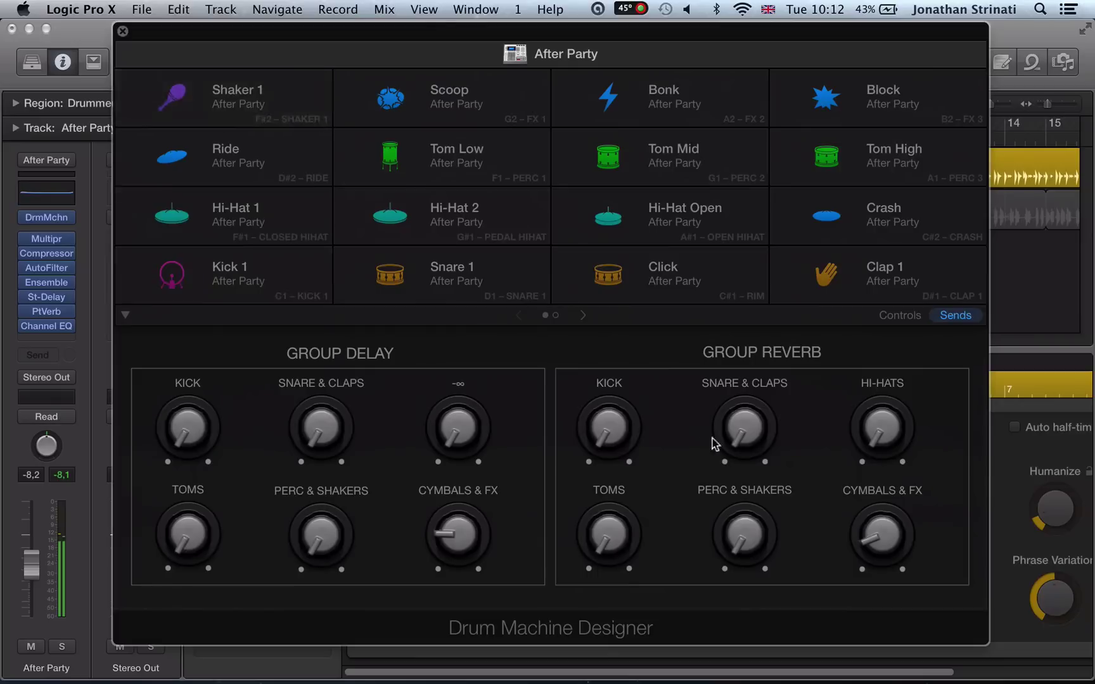
drag(610, 547, 772, 521)
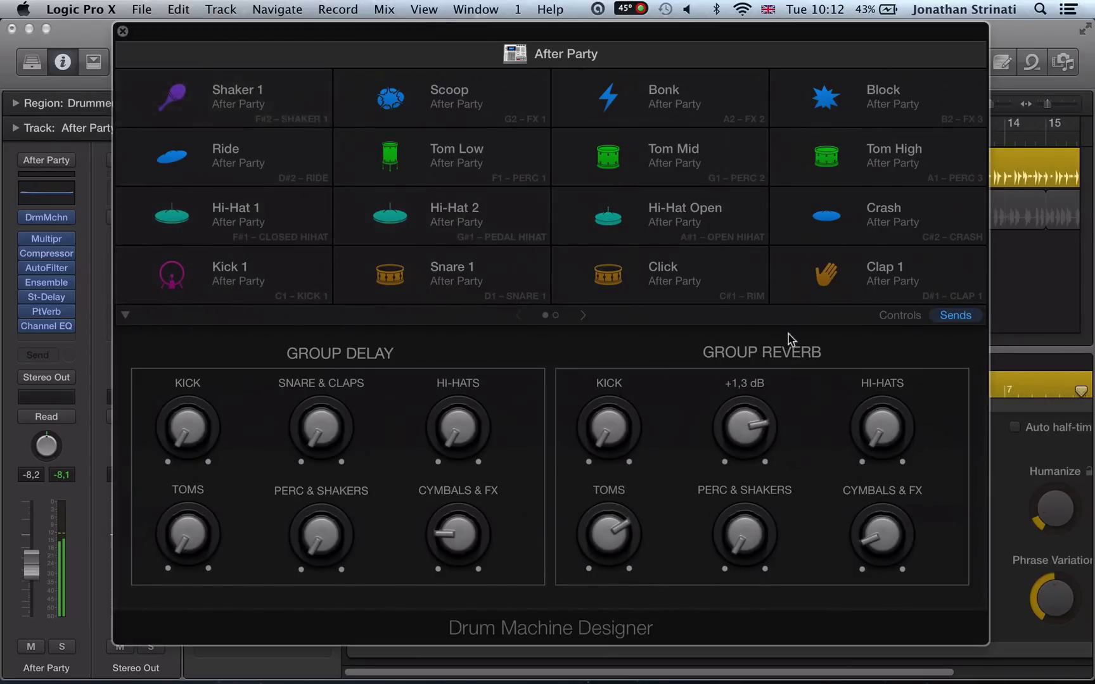
drag(789, 339, 636, 682)
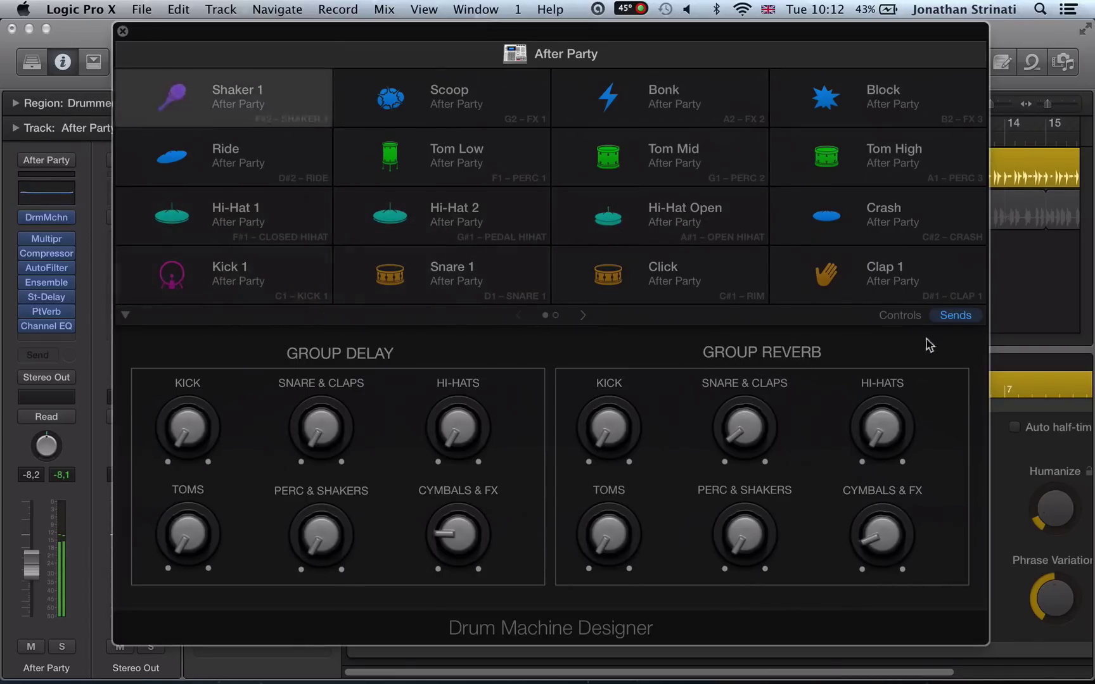
Step: Solo the Kick 1 pad and try pitch and envelope settings, leaving them near neutral
click(900, 317)
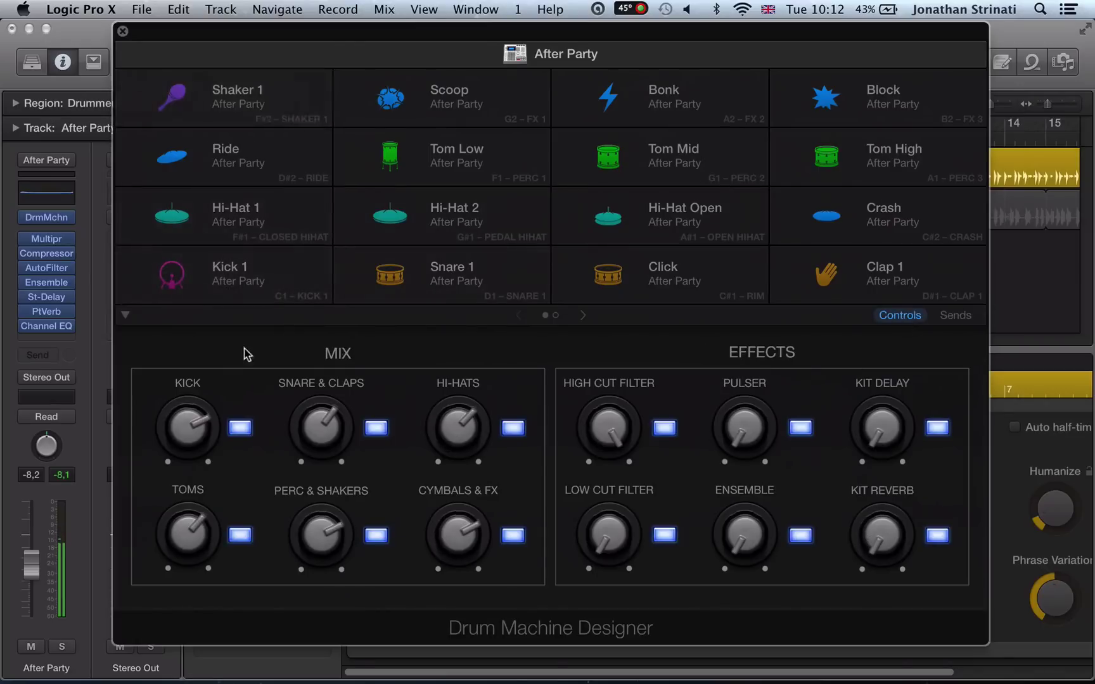
click(246, 291)
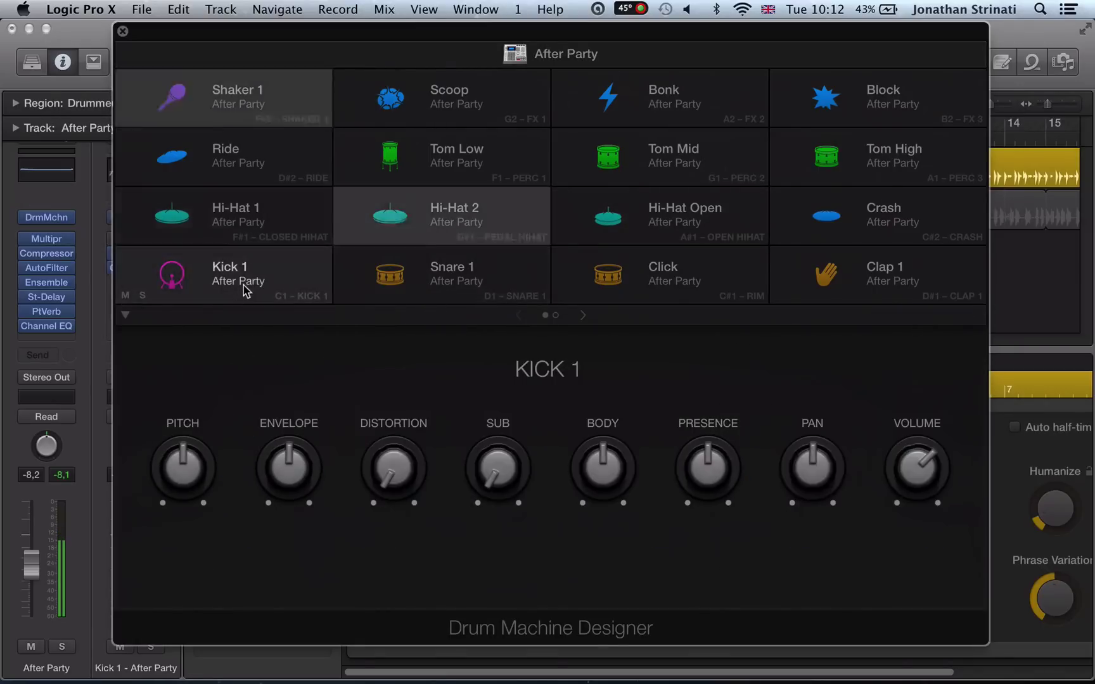
click(143, 296)
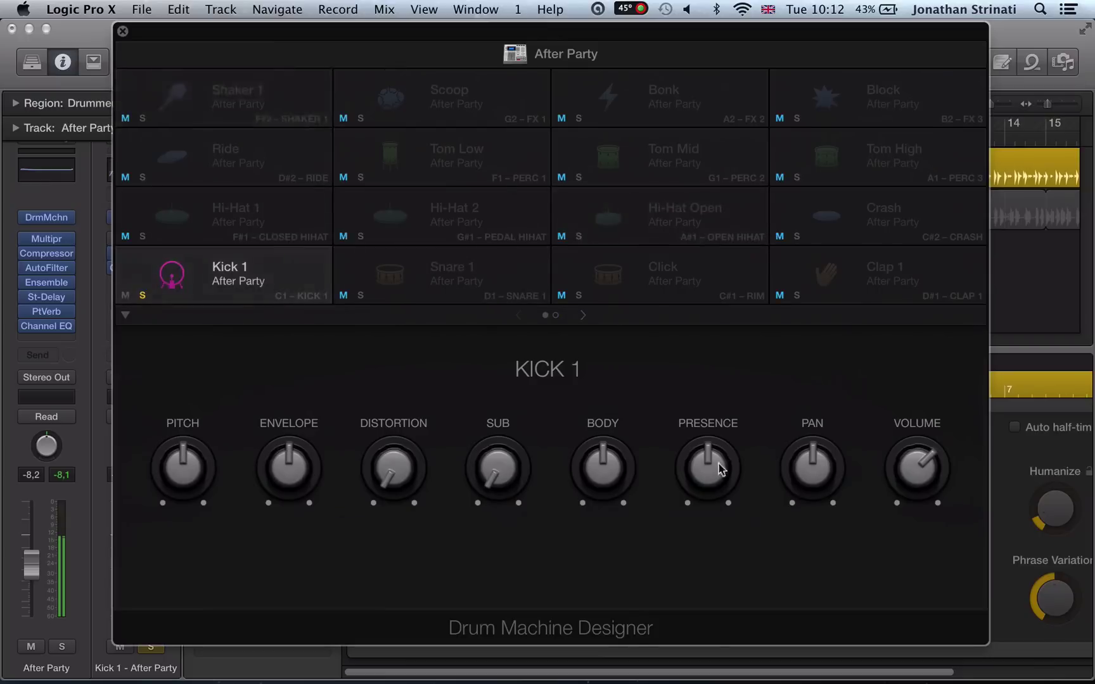
mouse_move(166, 469)
mouse_down()
mouse_move(183, 537)
mouse_move(168, 495)
mouse_move(183, 469)
mouse_up()
mouse_move(288, 469)
mouse_down()
mouse_move(286, 436)
mouse_move(289, 447)
mouse_up()
drag(205, 454, 185, 592)
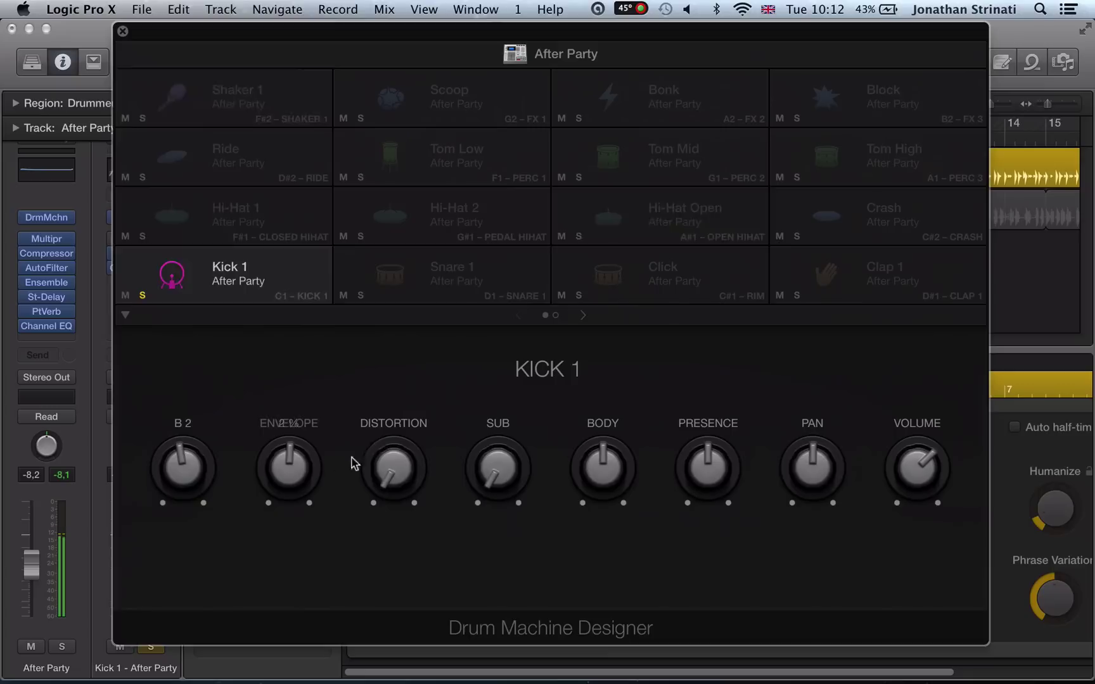
Step: Set Kick 1 distortion to 35%, sub to 53% and envelope to -16 %
drag(390, 468, 406, 381)
drag(497, 484, 501, 359)
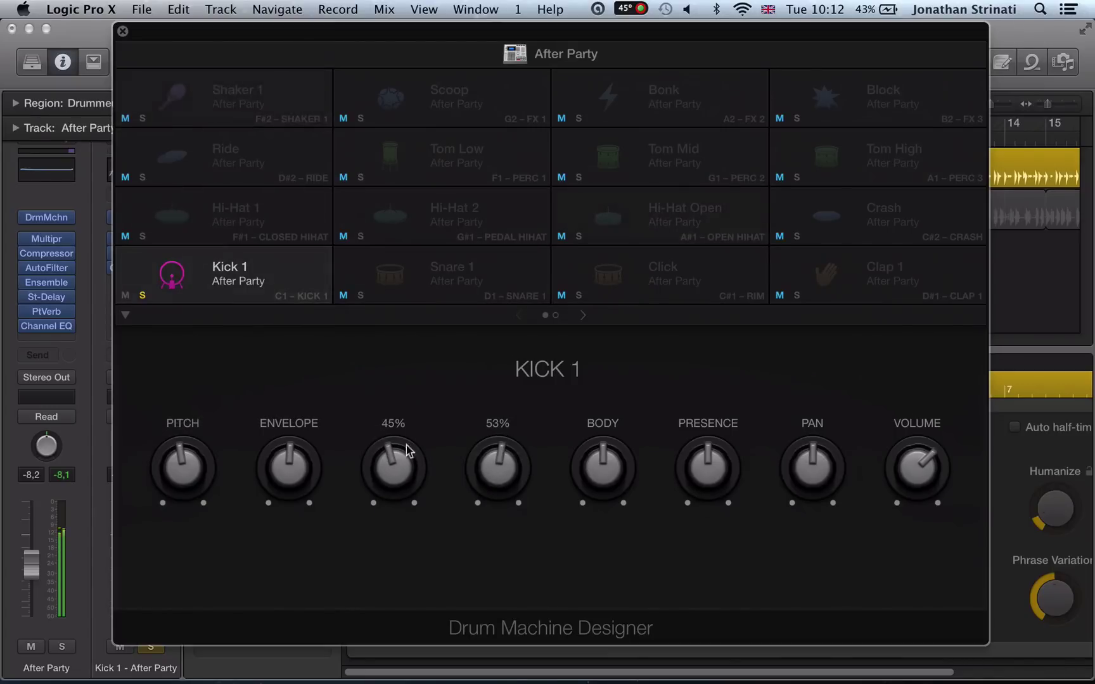
drag(407, 451, 406, 472)
drag(288, 459, 288, 474)
Step: Unsolo Kick 1, boost its body and its presence to +6.5 dB, and lower volume to -7,0 dB
click(143, 296)
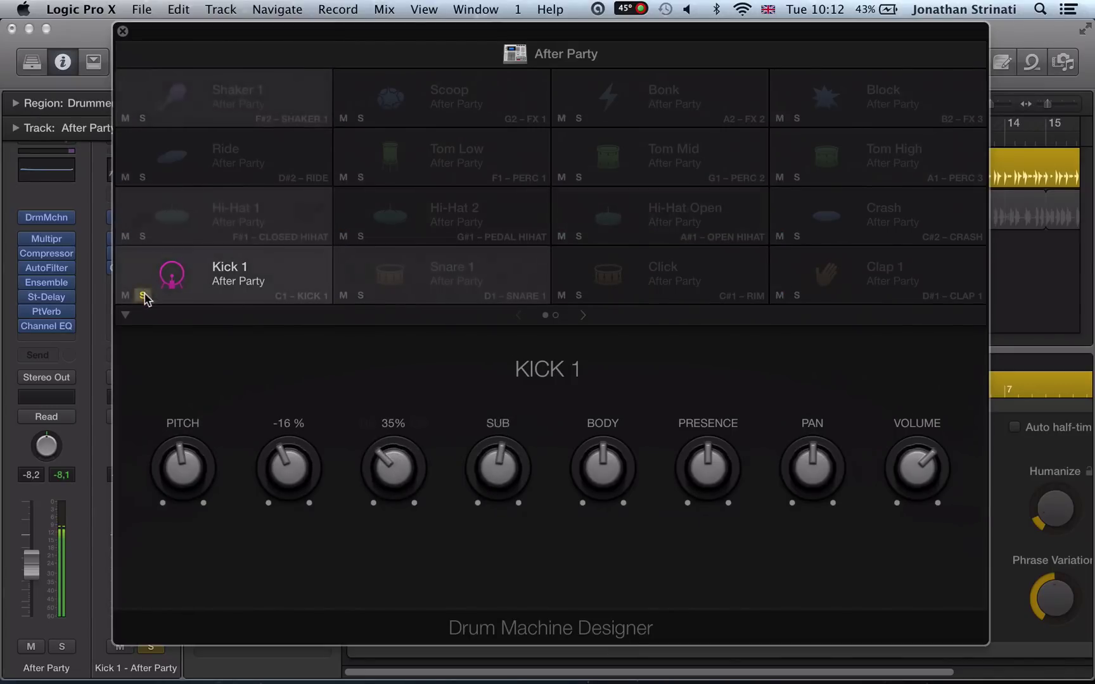
click(143, 296)
drag(602, 469, 607, 443)
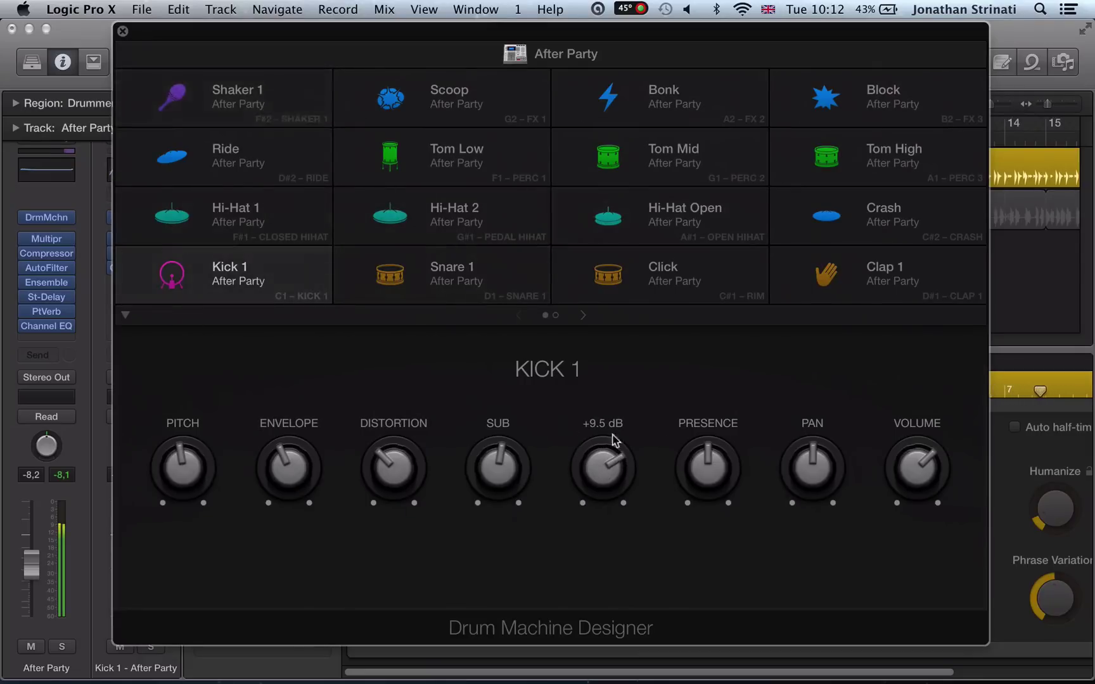
drag(708, 465, 713, 446)
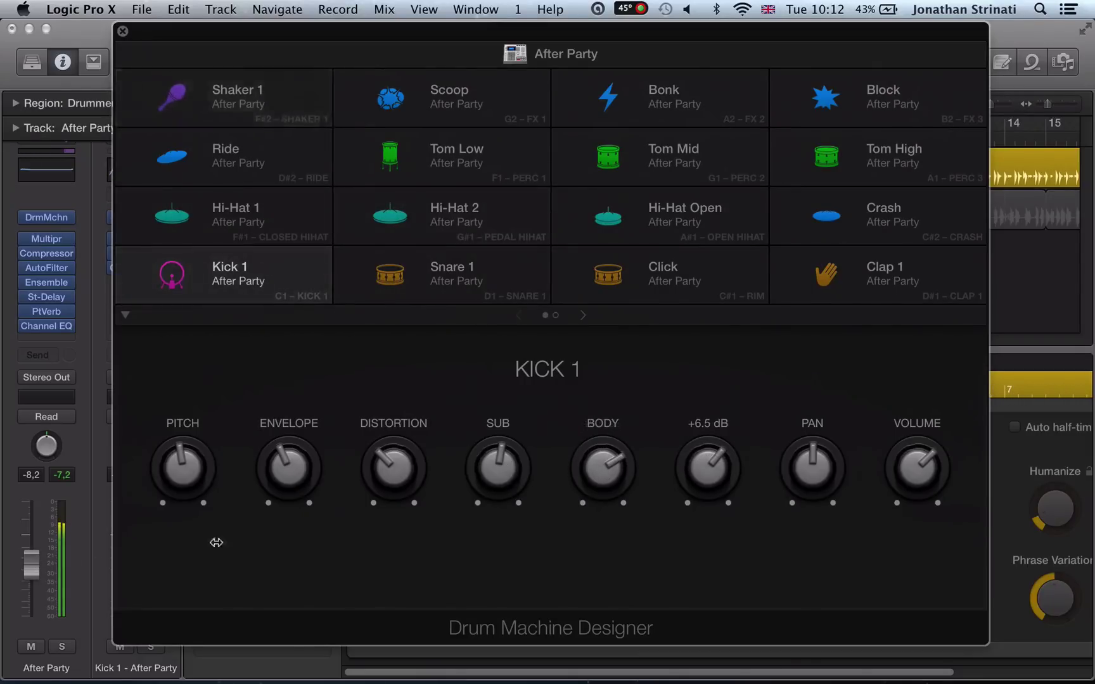
drag(910, 485, 907, 506)
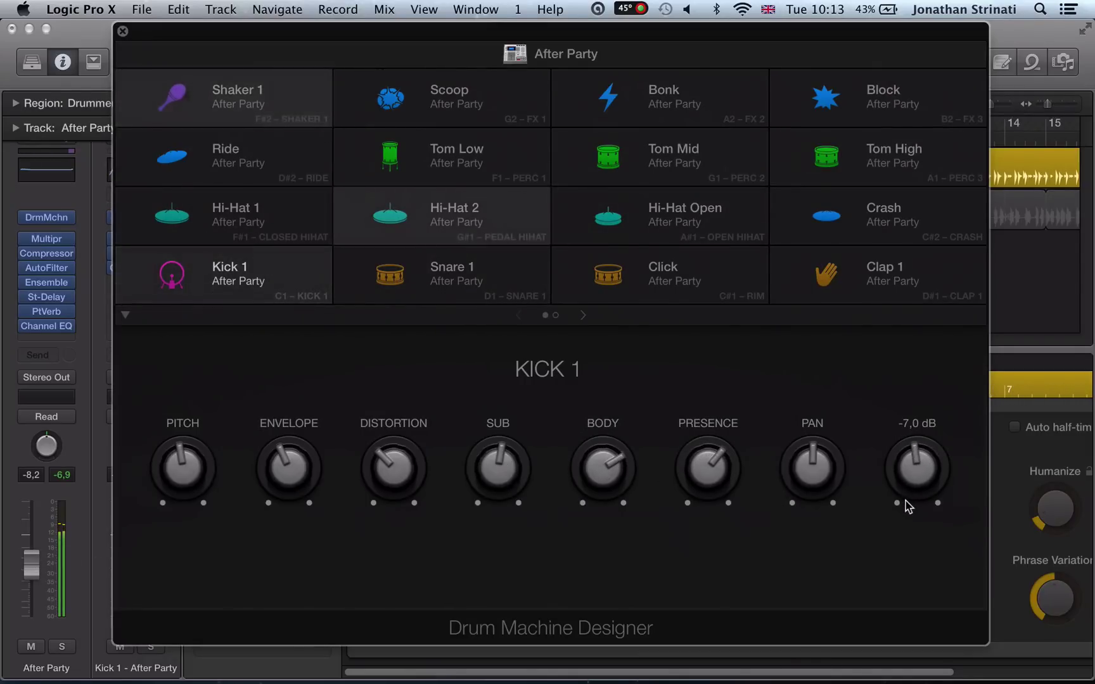
Step: Lengthen Snare 1, raise its envelope, drop its pitch to F#2, and set distortion to 36%
click(479, 286)
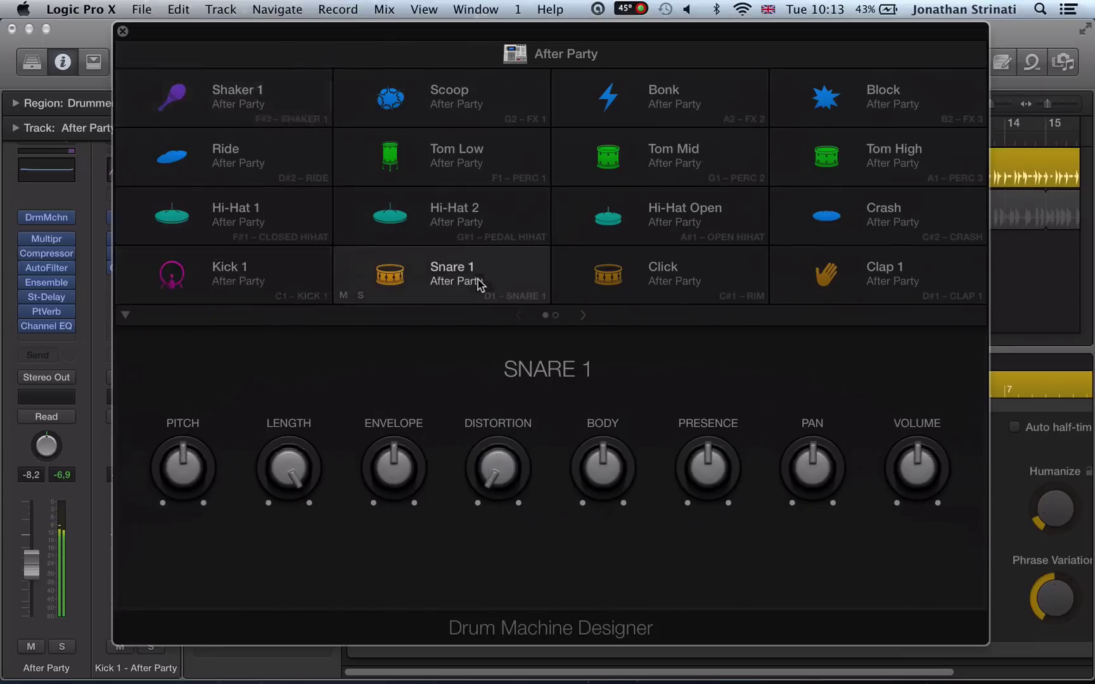
drag(254, 511, 271, 536)
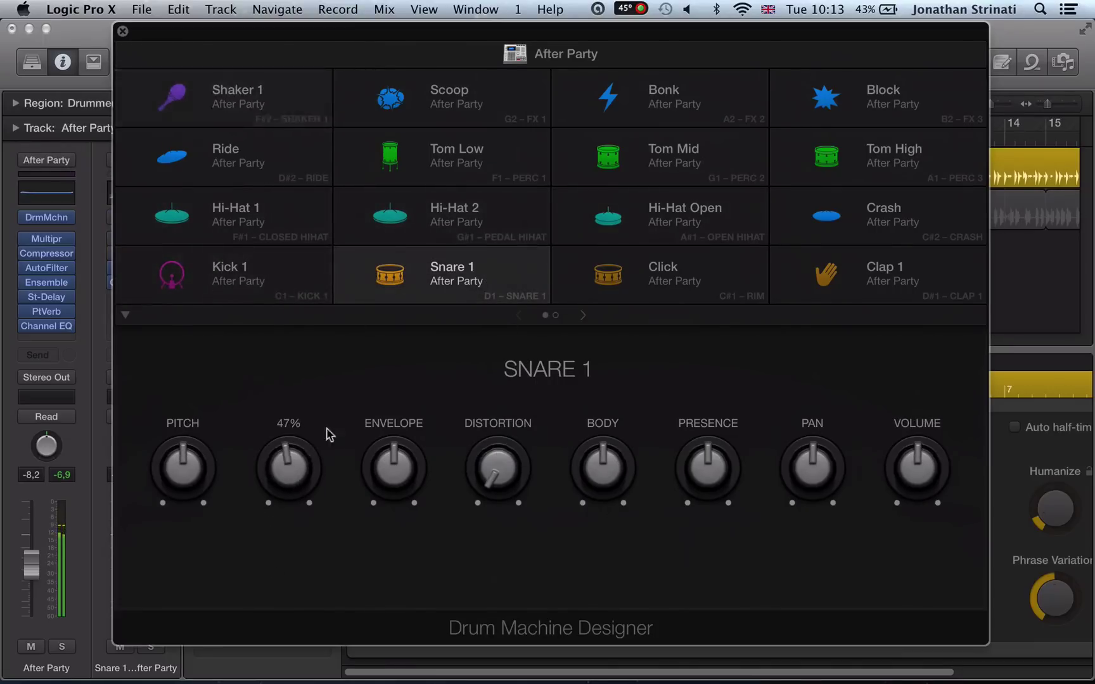
drag(388, 418, 388, 399)
drag(181, 477, 180, 500)
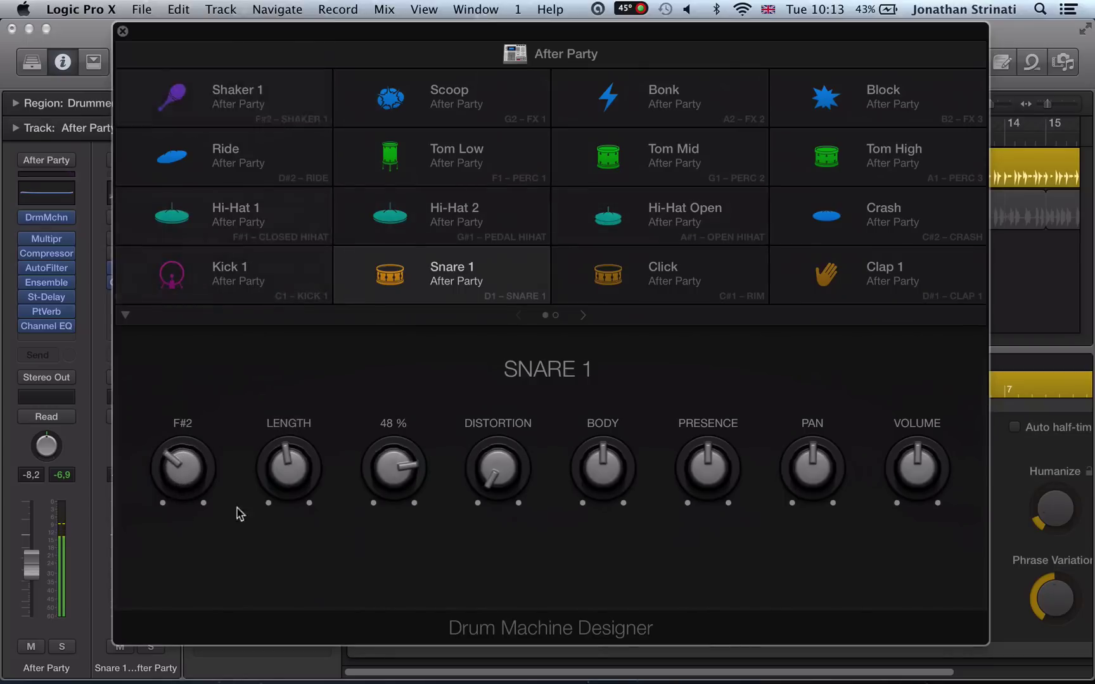
drag(499, 465, 517, 396)
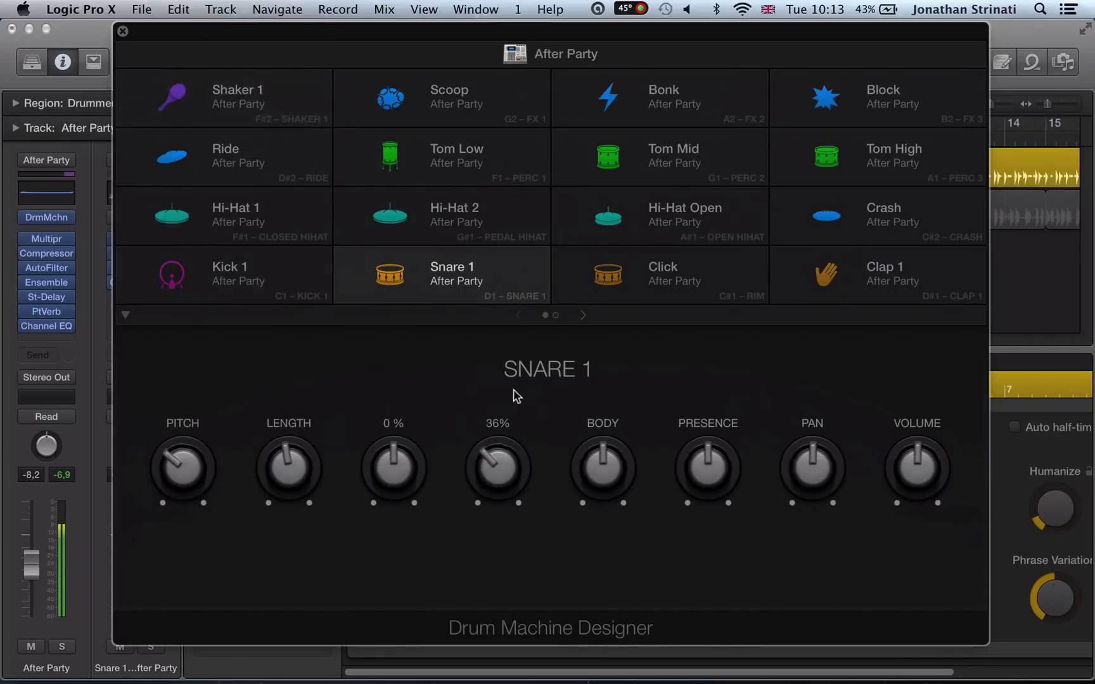
Step: Close the kit designer, show the Mixer with X, and expand the After Party track stack
click(50, 219)
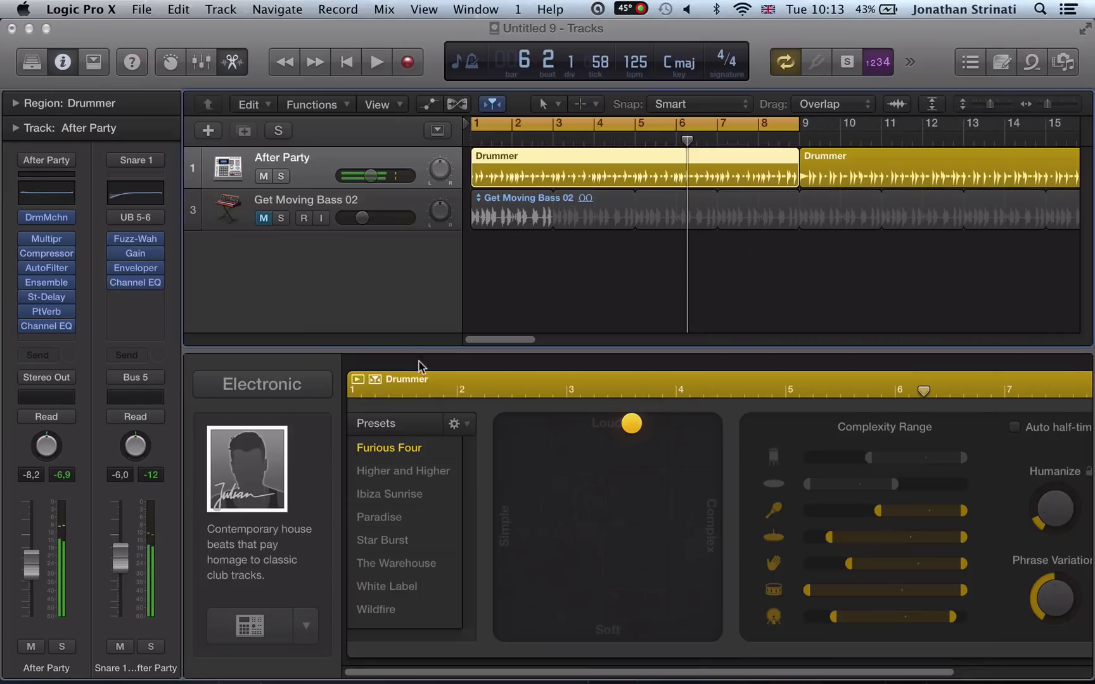
key(x)
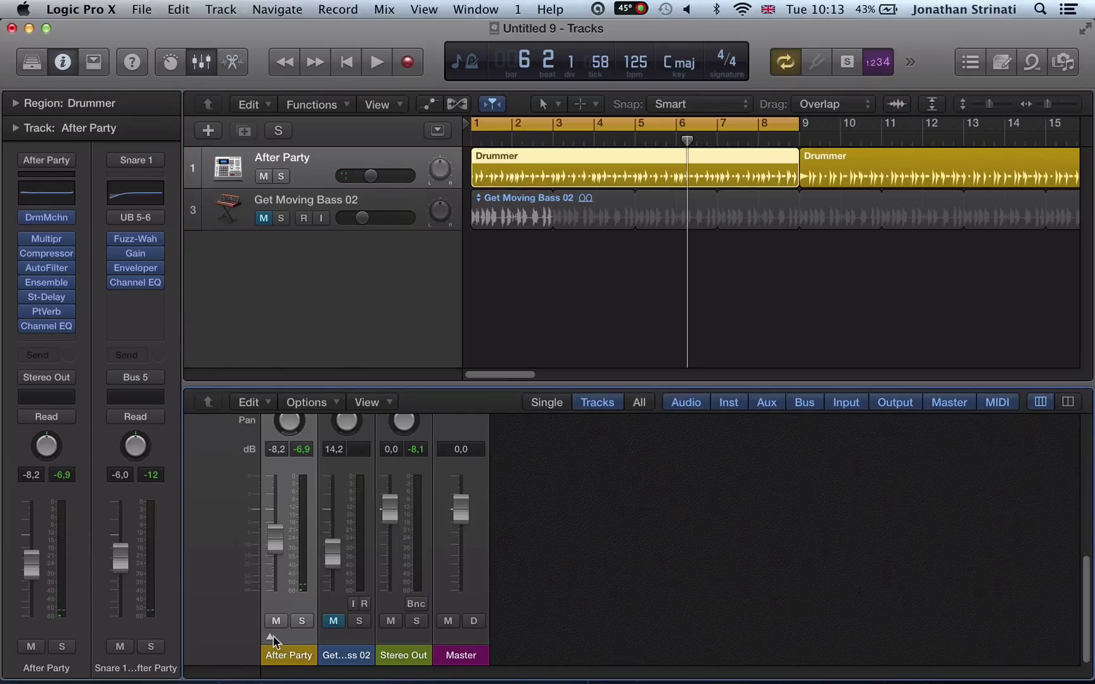
click(270, 637)
scroll(348, 573, up, 5)
scroll(354, 559, down, 8)
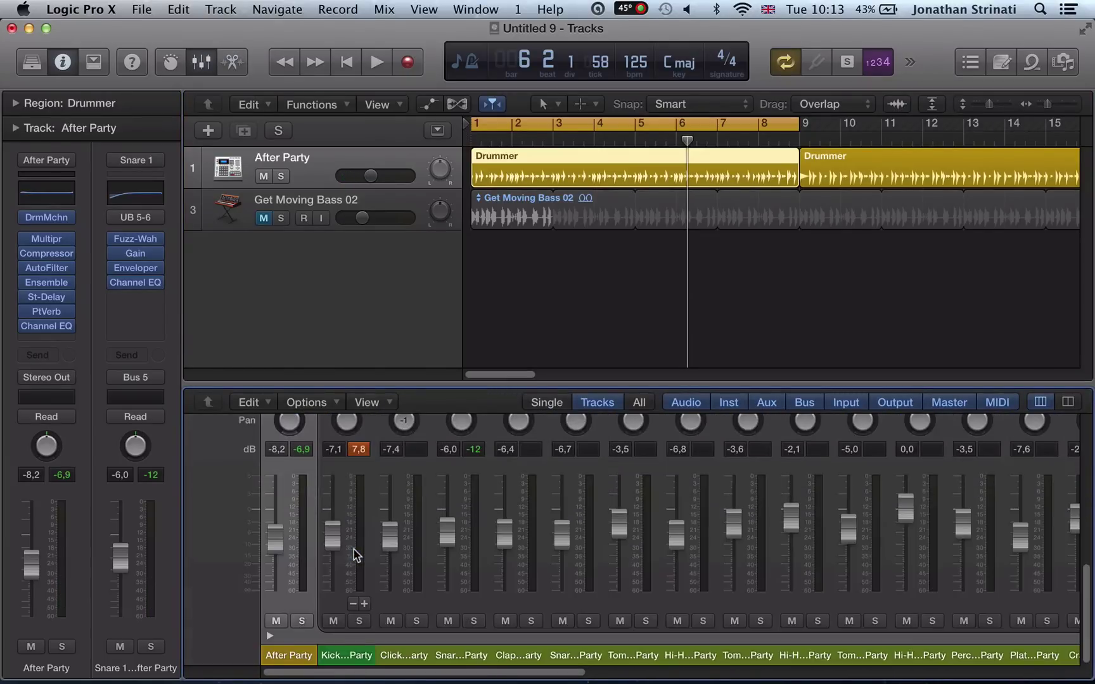
click(269, 636)
click(269, 636)
Step: Open the instrument on the Kick 1 sub-channel
scroll(305, 558, up, 5)
scroll(329, 526, down, 5)
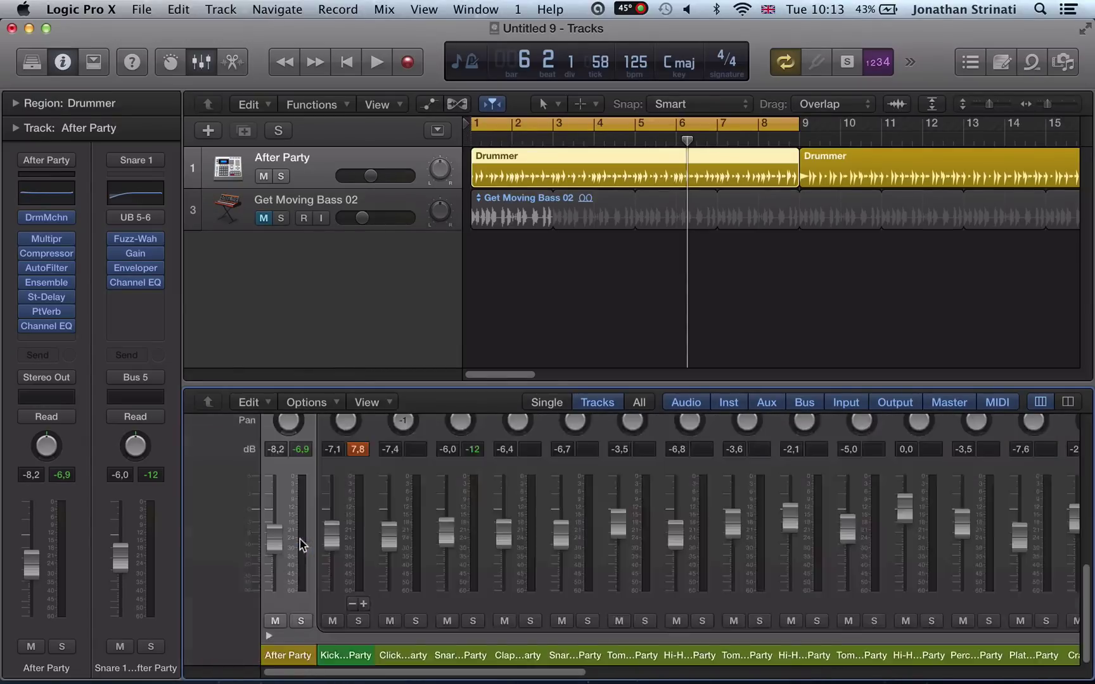
scroll(357, 496, up, 5)
click(347, 507)
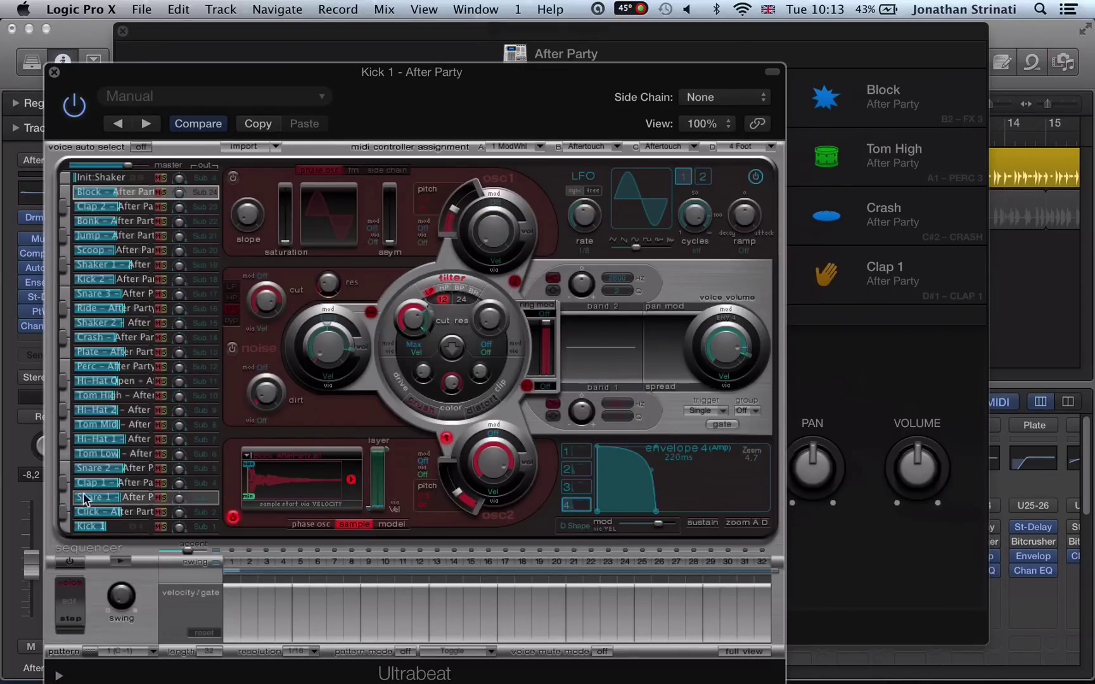
Step: Close the Kick 1 instrument, show the After Party kit-wide Mix/Effects controls, and move the window down-left
click(55, 73)
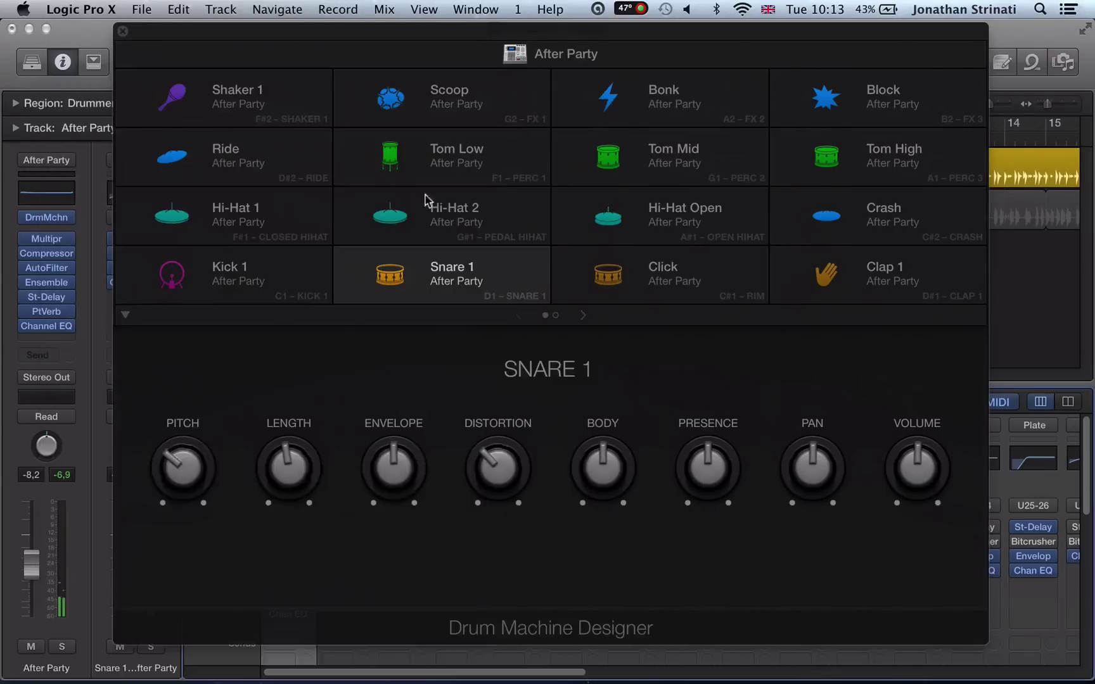
click(467, 61)
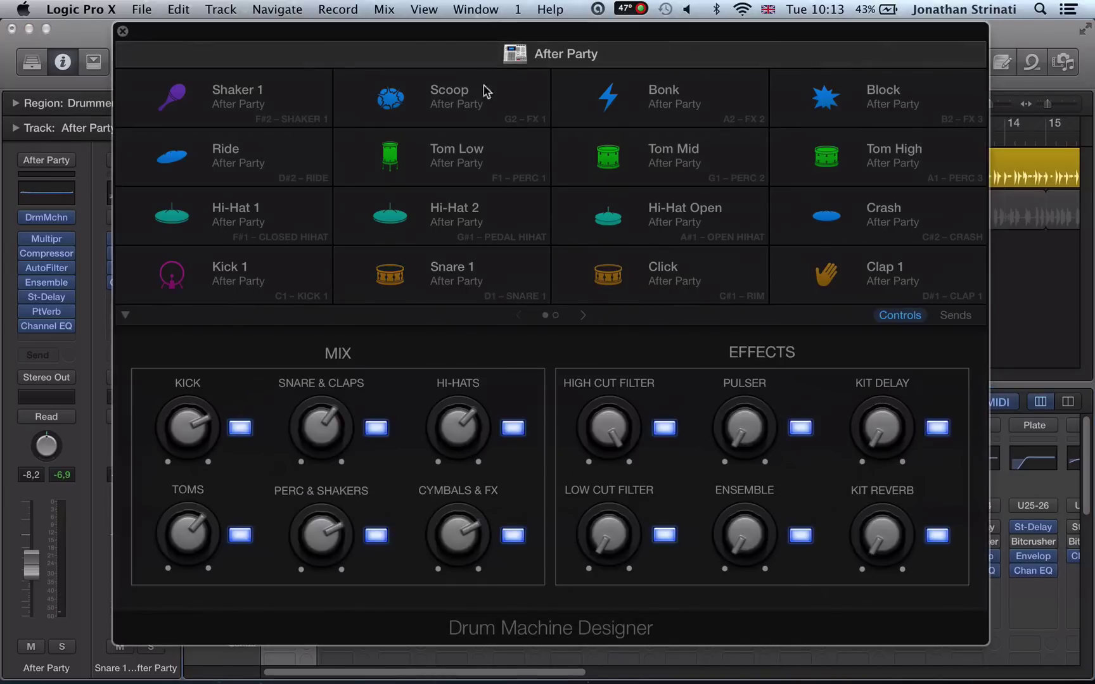
drag(481, 34, 467, 44)
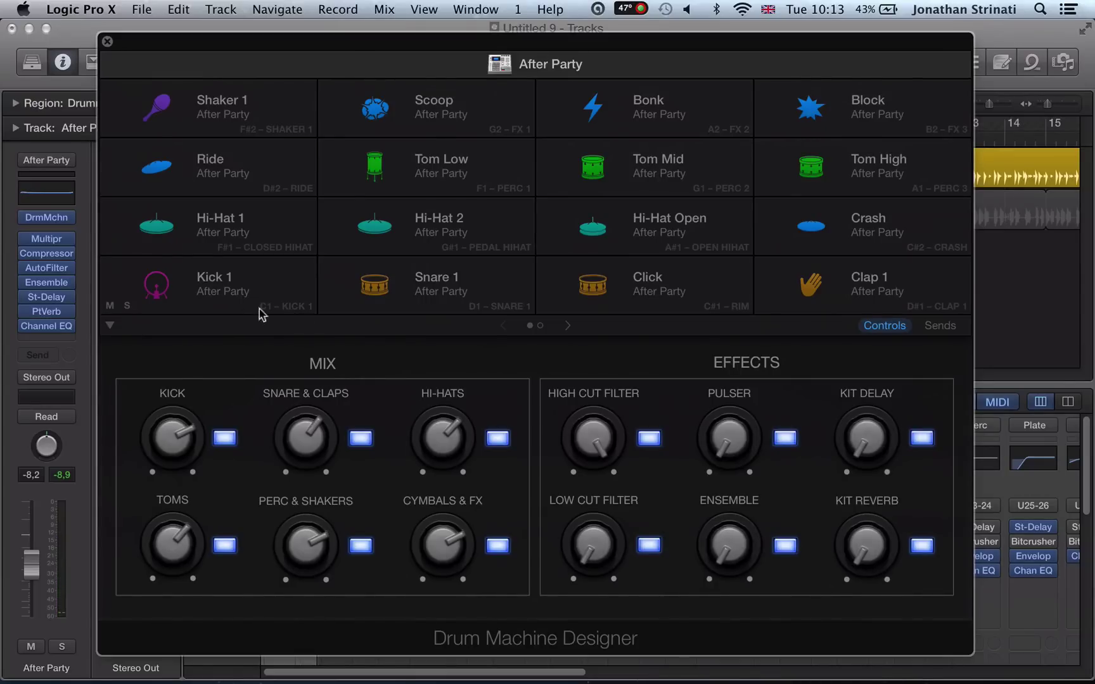
Step: In Finder, browse the sample folders to Desktop > kicks > more low end, then return to Logic
key(super+Tab)
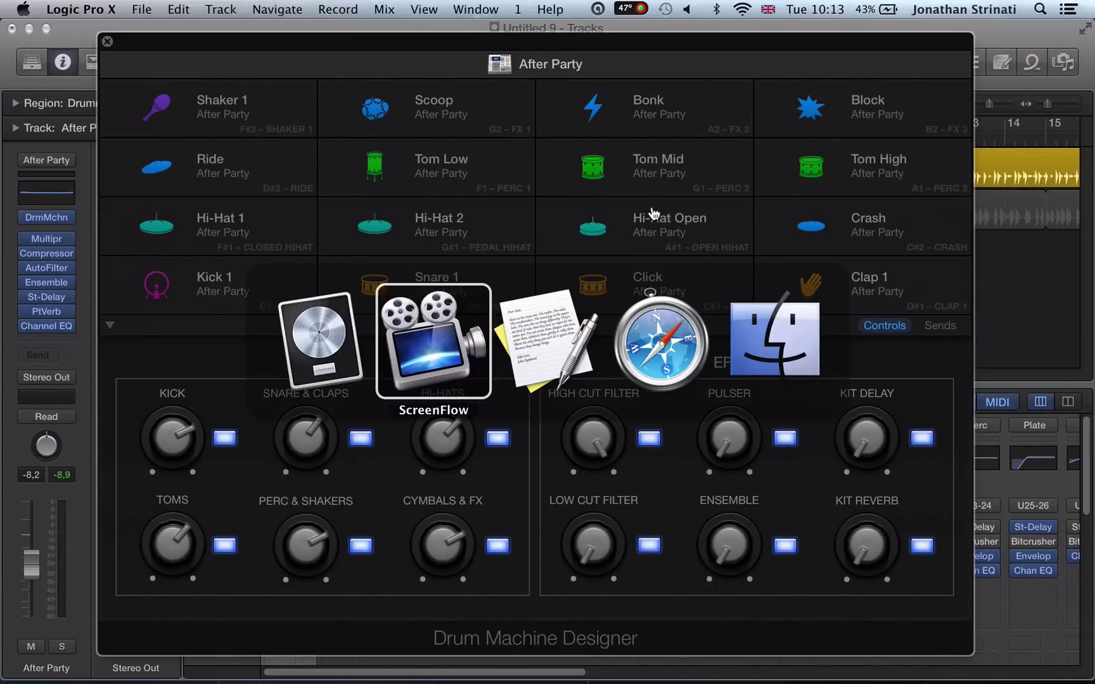
key(super+Tab)
key(super+Tab)
key(super+Tab)
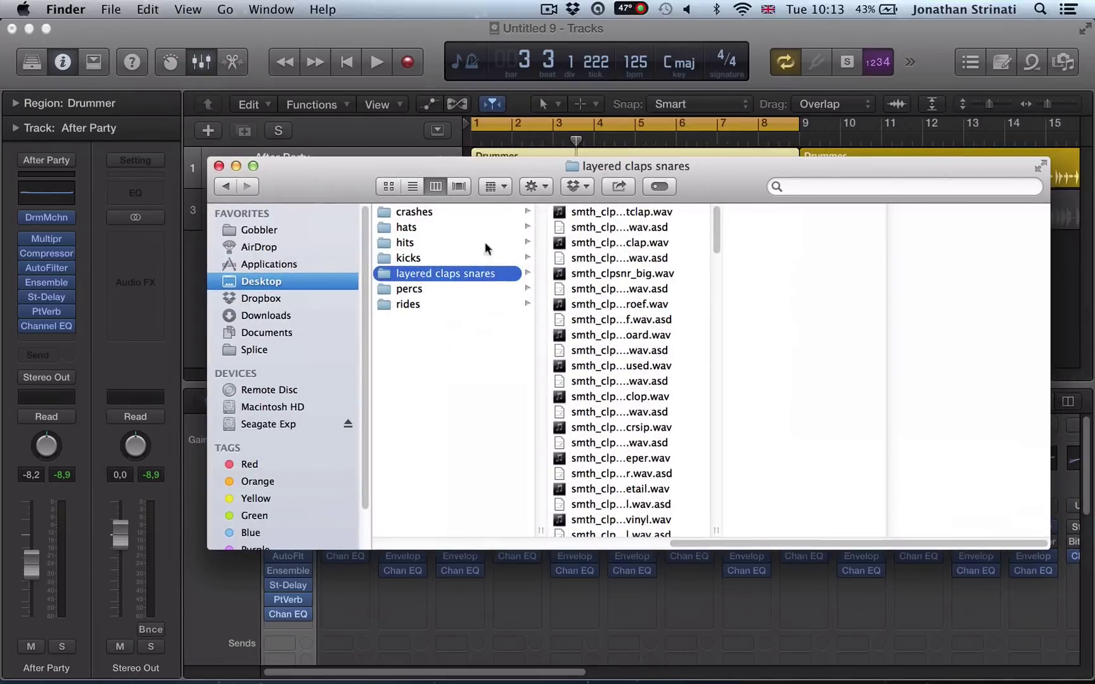
click(408, 258)
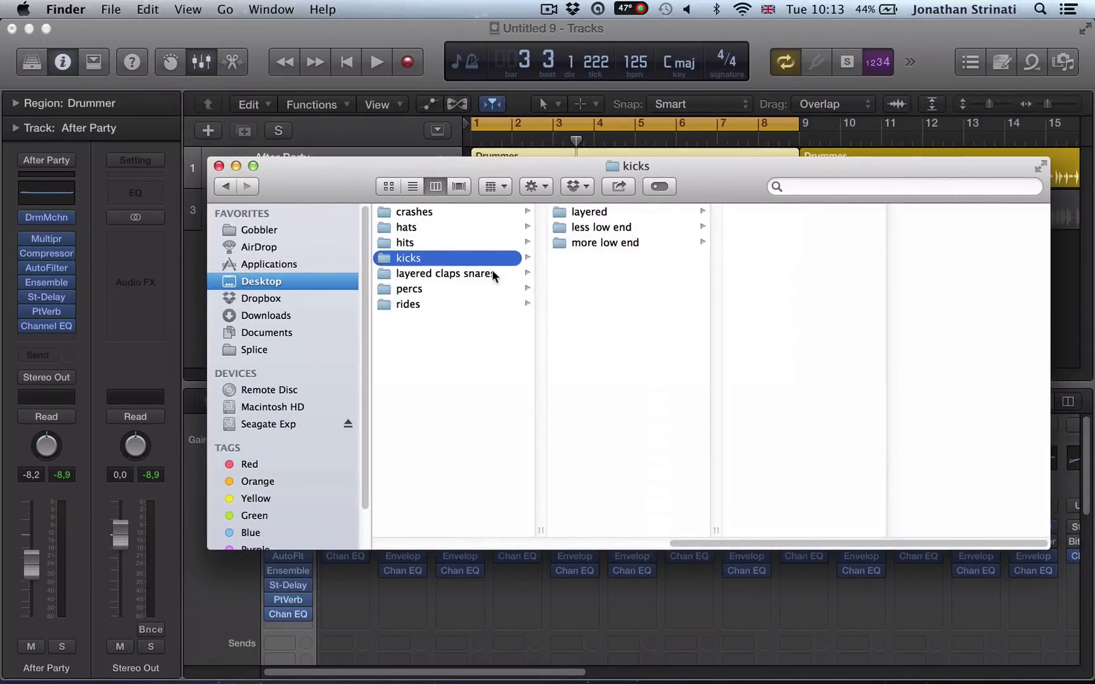
click(492, 273)
click(457, 289)
click(433, 244)
click(434, 258)
click(426, 242)
click(418, 227)
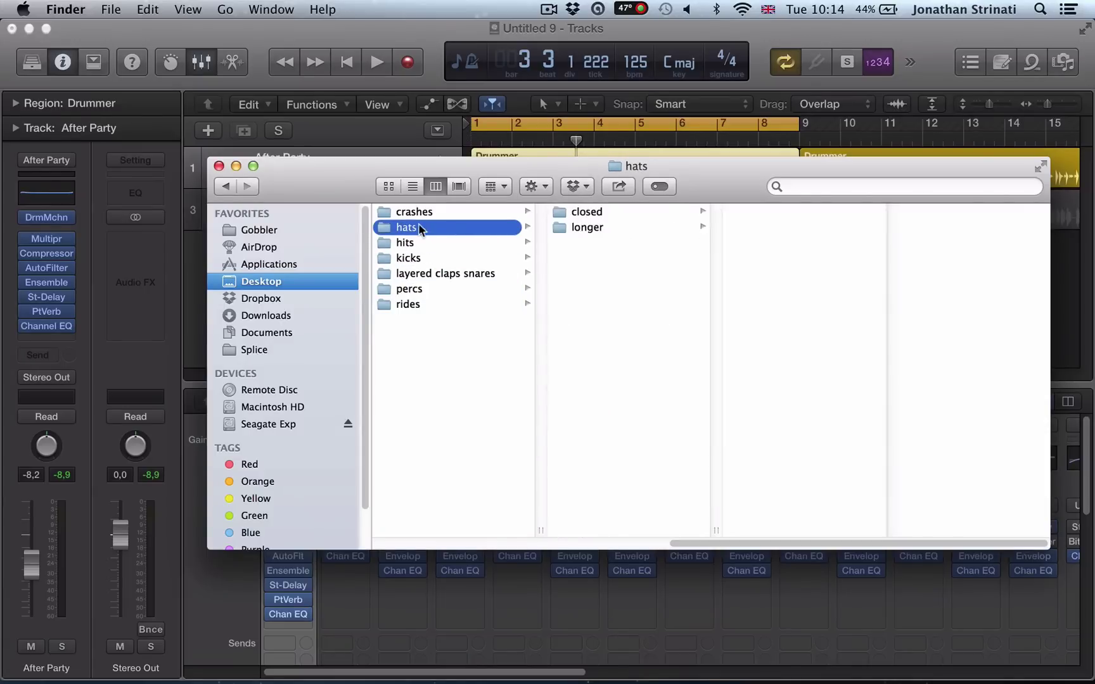
click(421, 260)
click(583, 226)
click(586, 243)
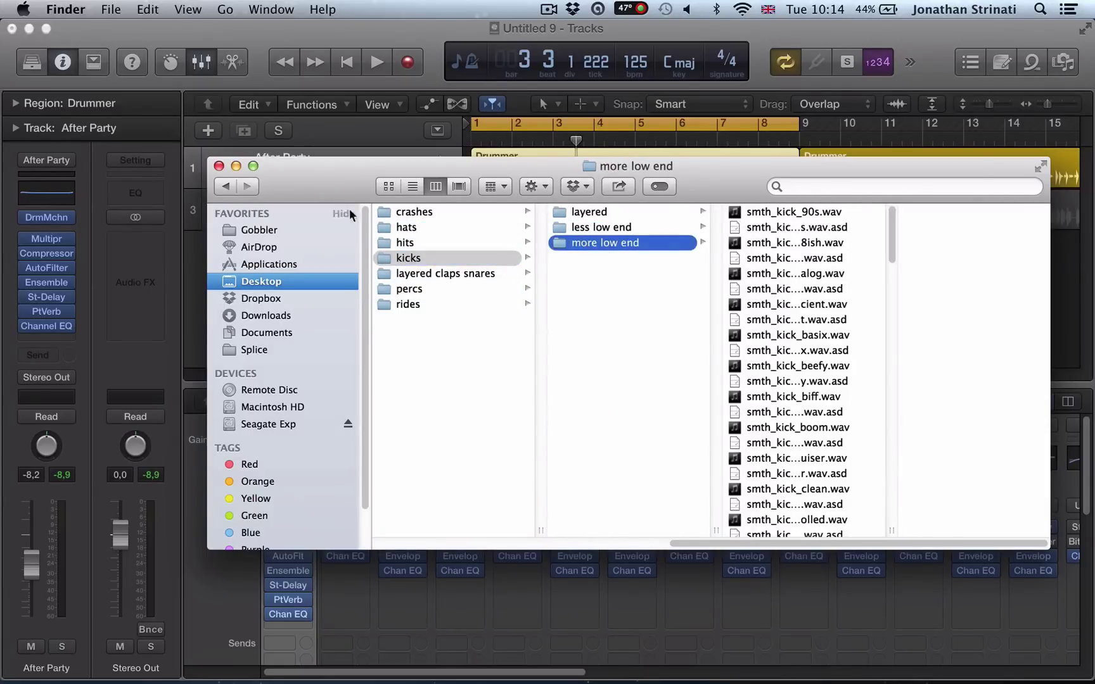
key(super+Tab)
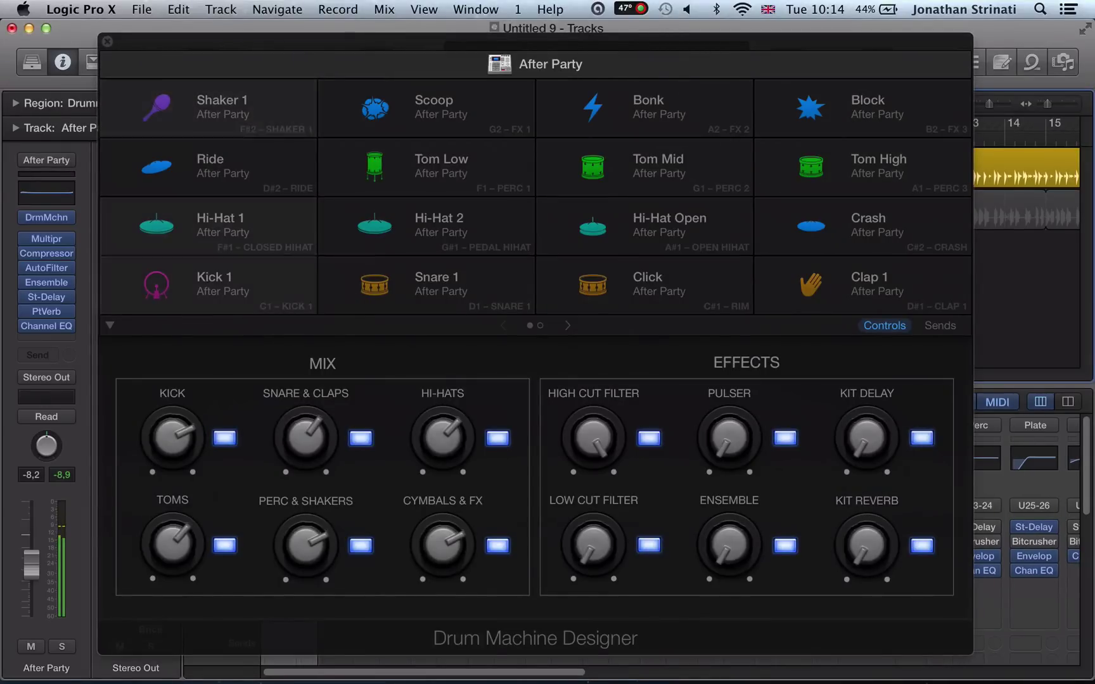
Step: Load smth_kick_analog onto the Kick 1 pad and the clap region onto Snare 1 at 0 dB
drag(539, 381, 195, 294)
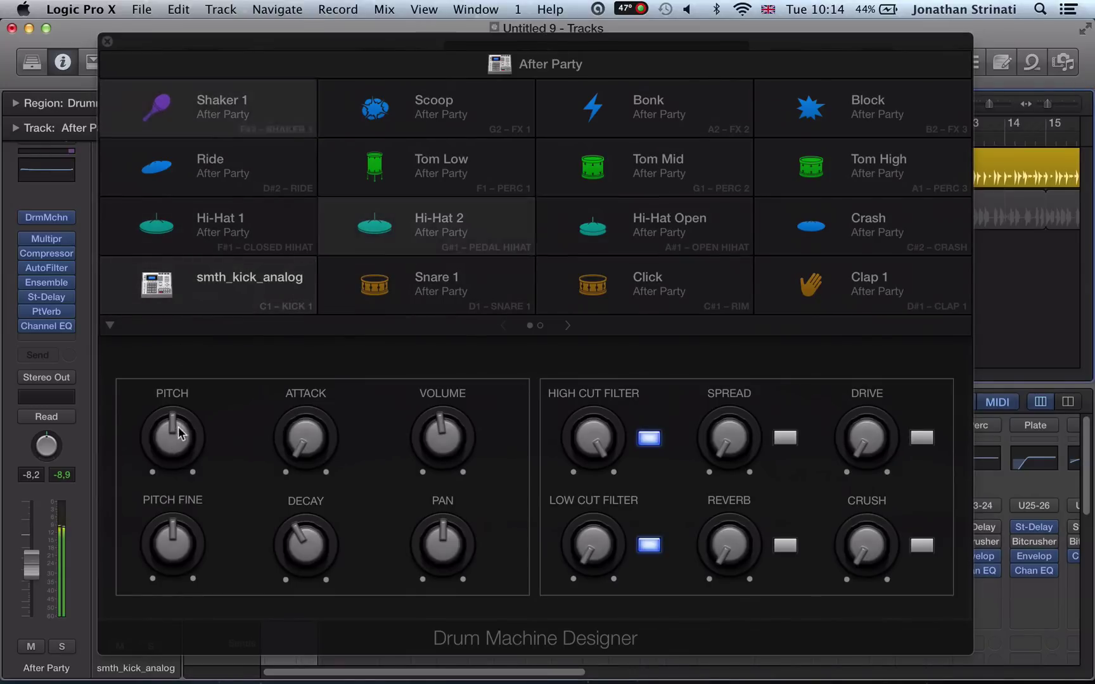
click(454, 296)
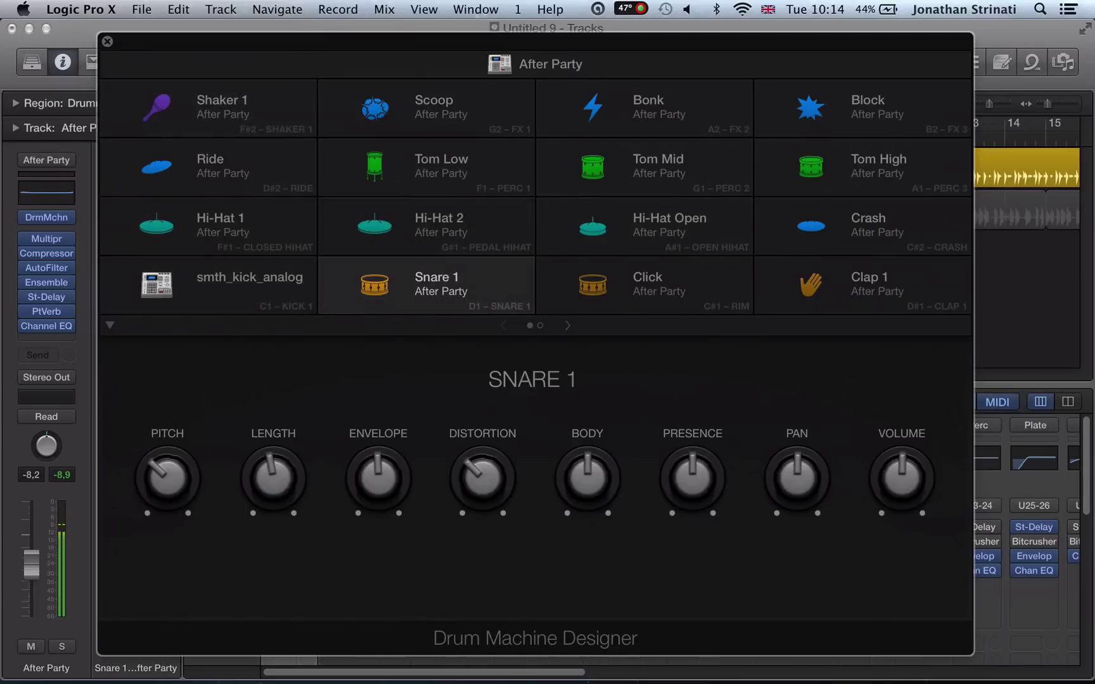
key(super+w)
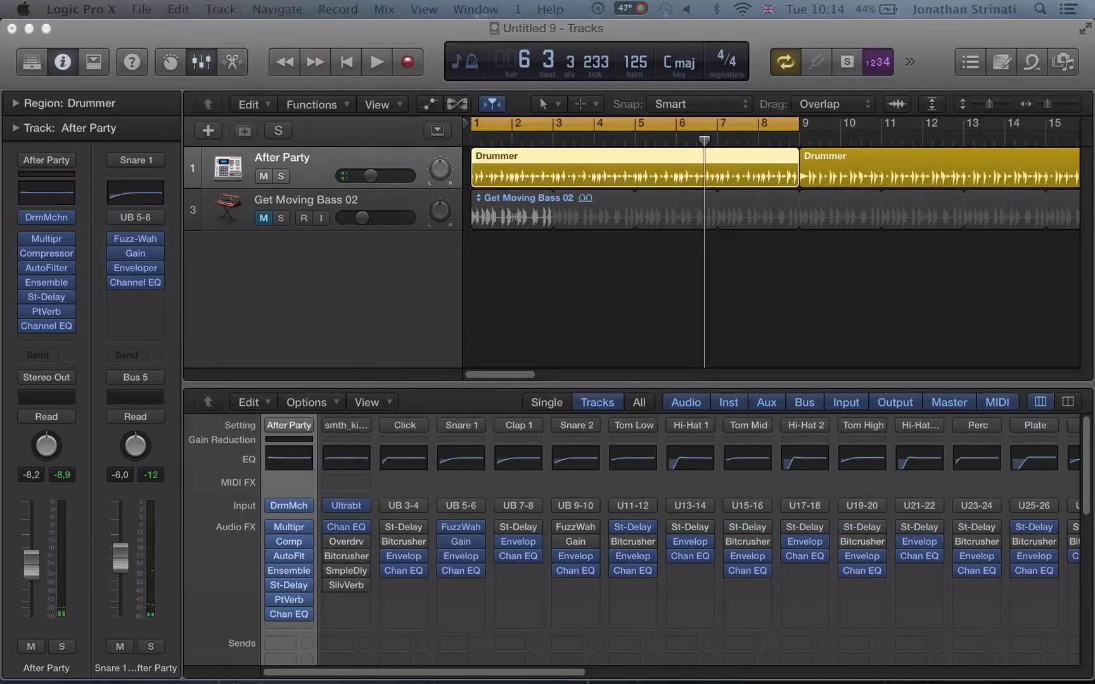
key(v)
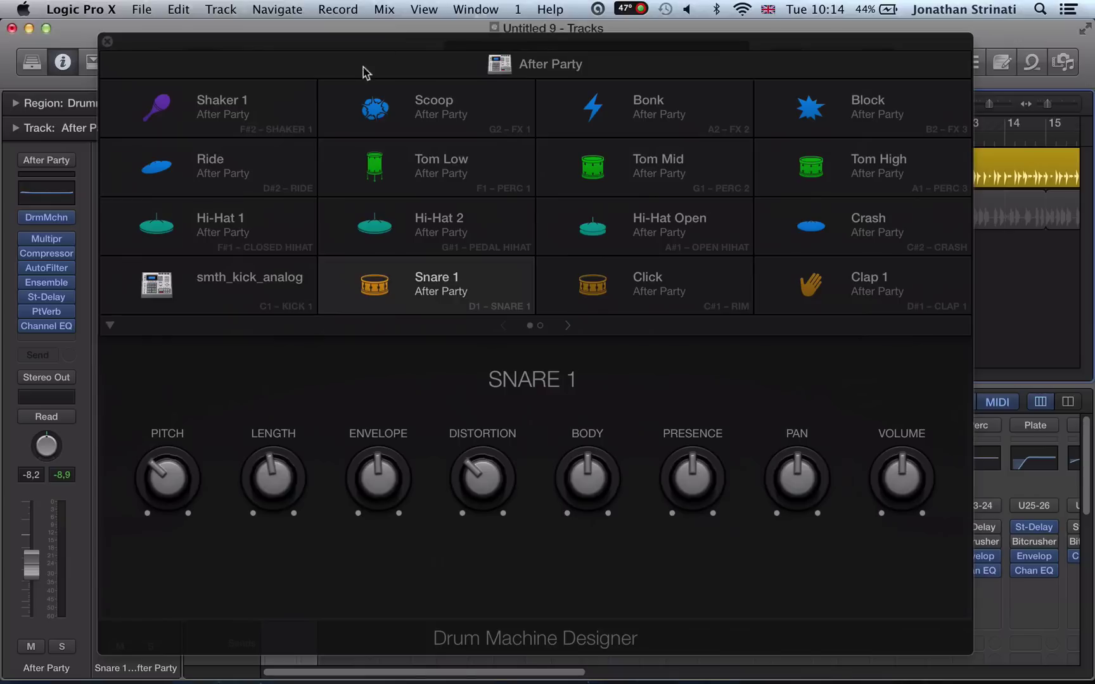
drag(1027, 240, 444, 293)
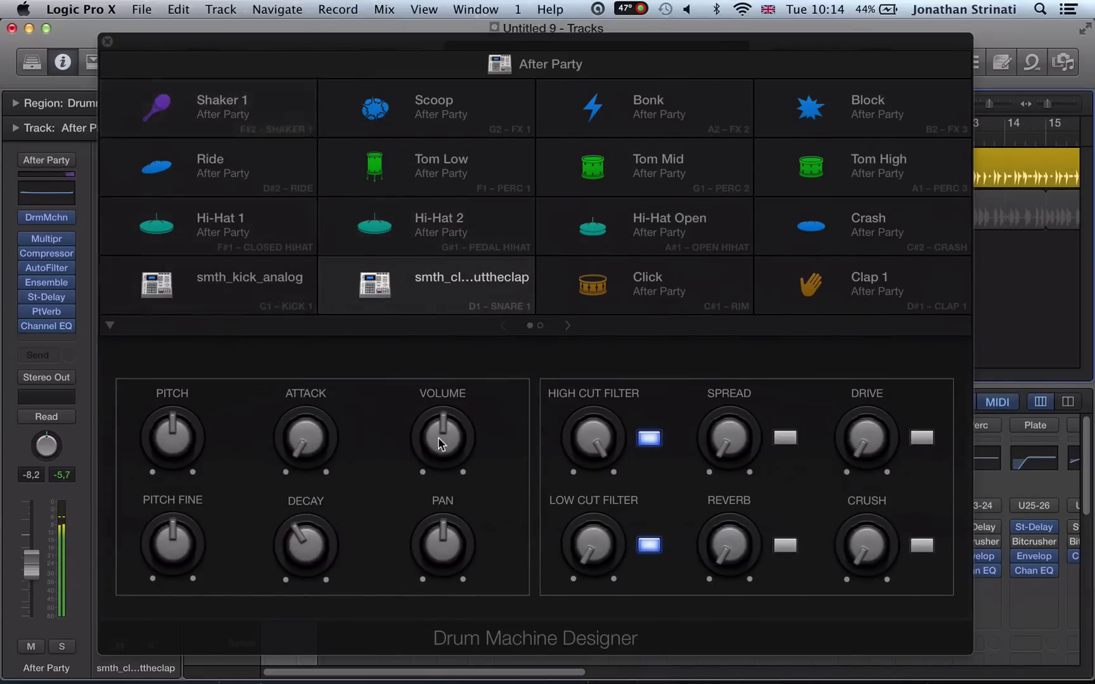
drag(441, 444, 430, 467)
Step: Open the Drummer editor and push the Drummer toward louder and more complex playing
key(v)
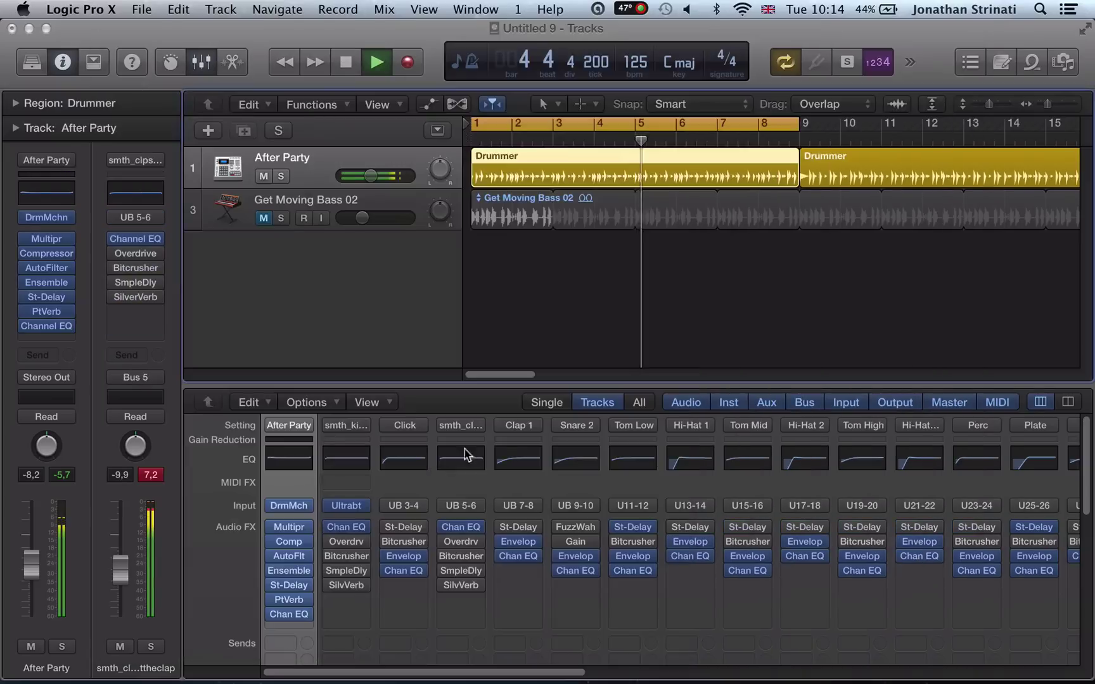
double_click(555, 160)
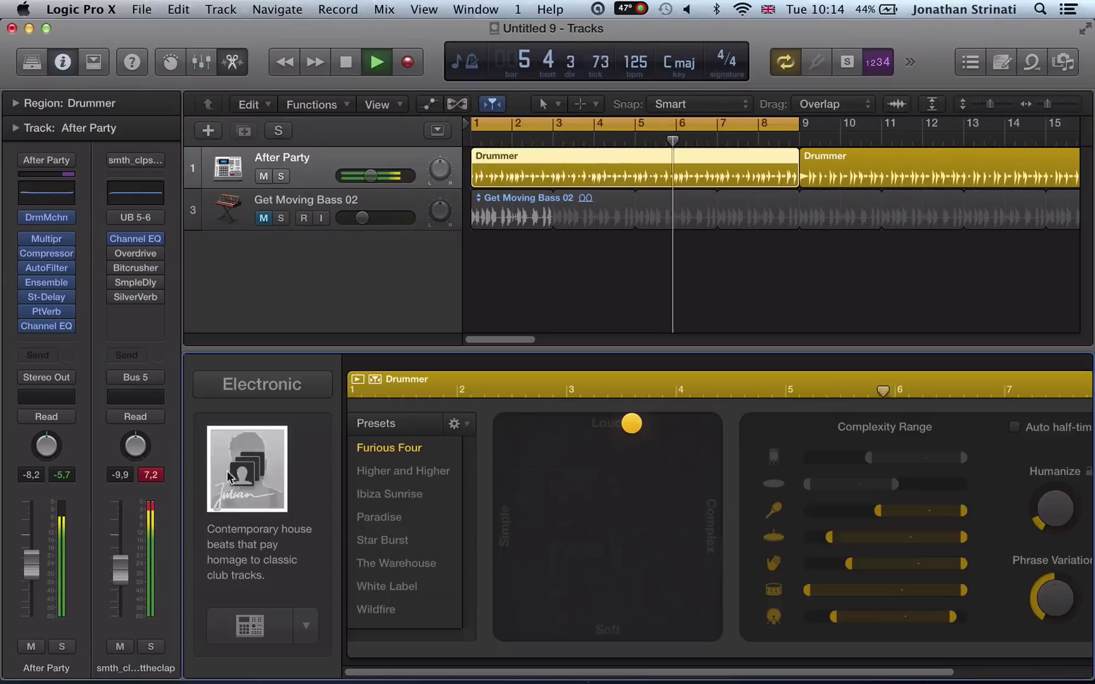
click(151, 475)
click(148, 476)
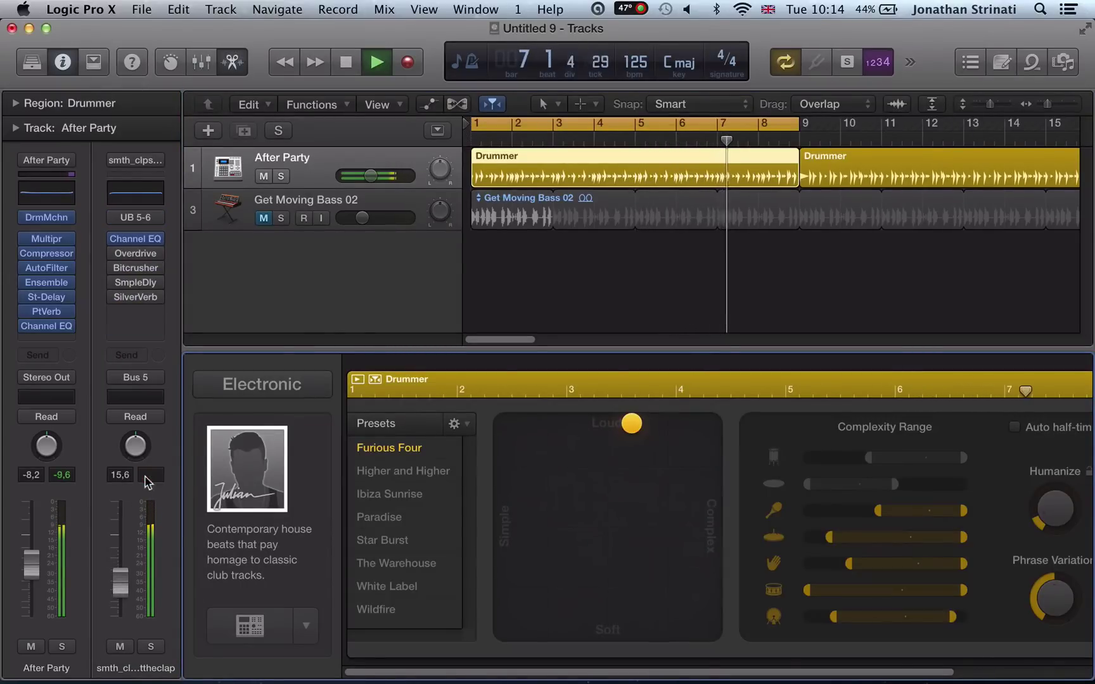
drag(632, 423, 680, 438)
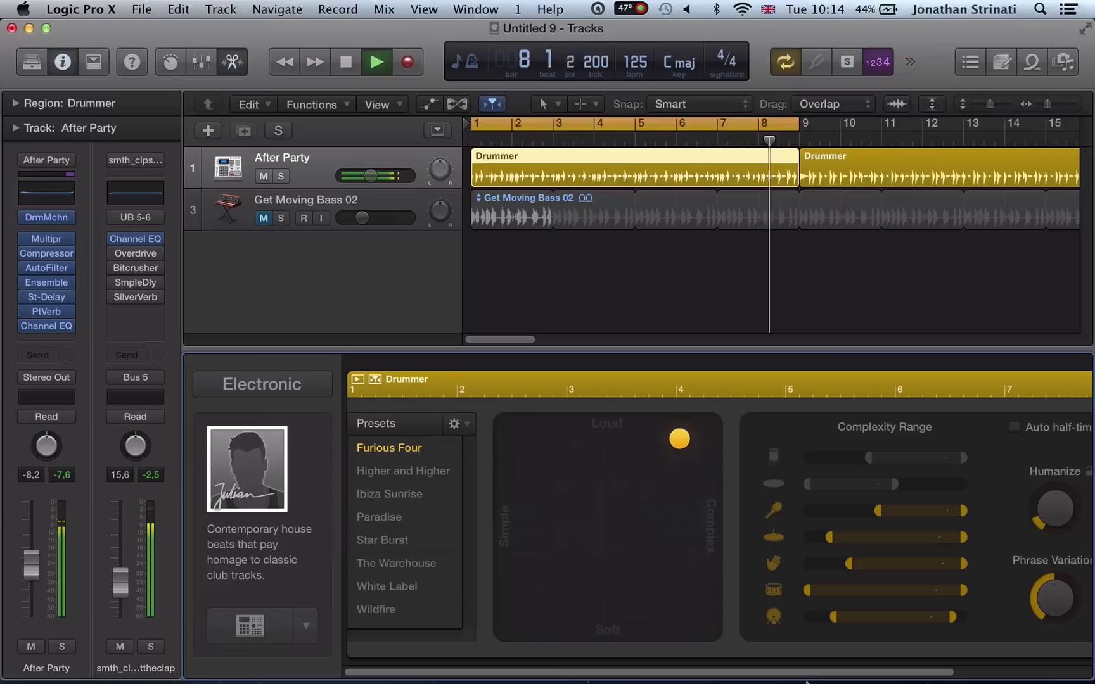
drag(809, 677, 907, 677)
click(573, 457)
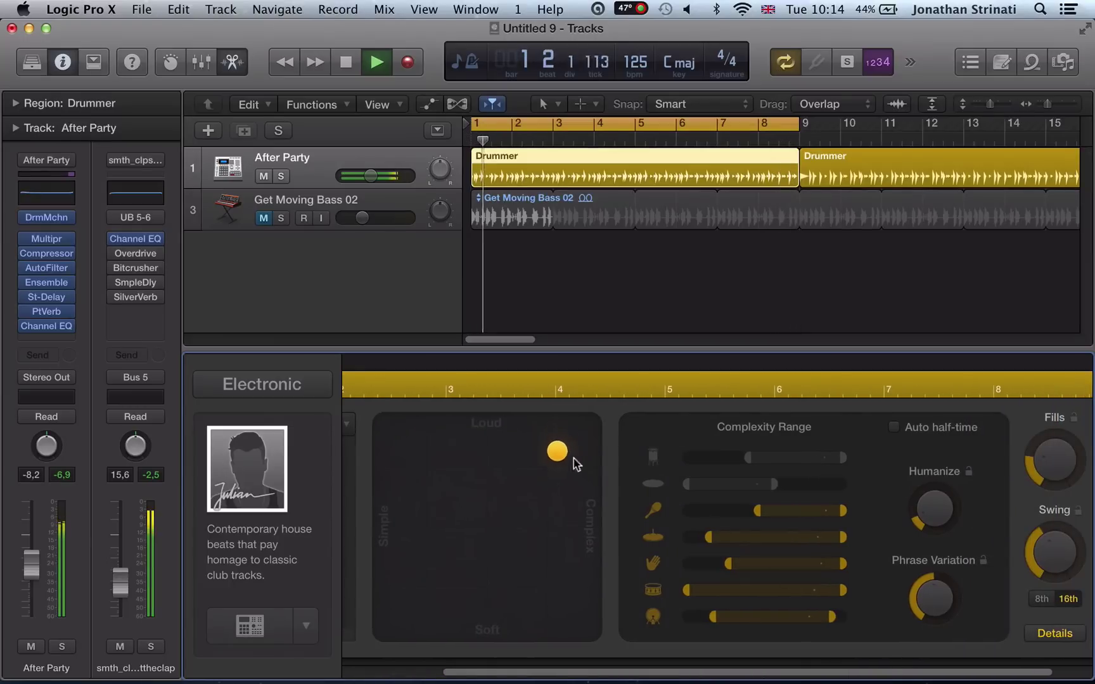
Step: Add cymbals and percussion in Details, simplify the percussion slightly, and stop playback
click(1055, 634)
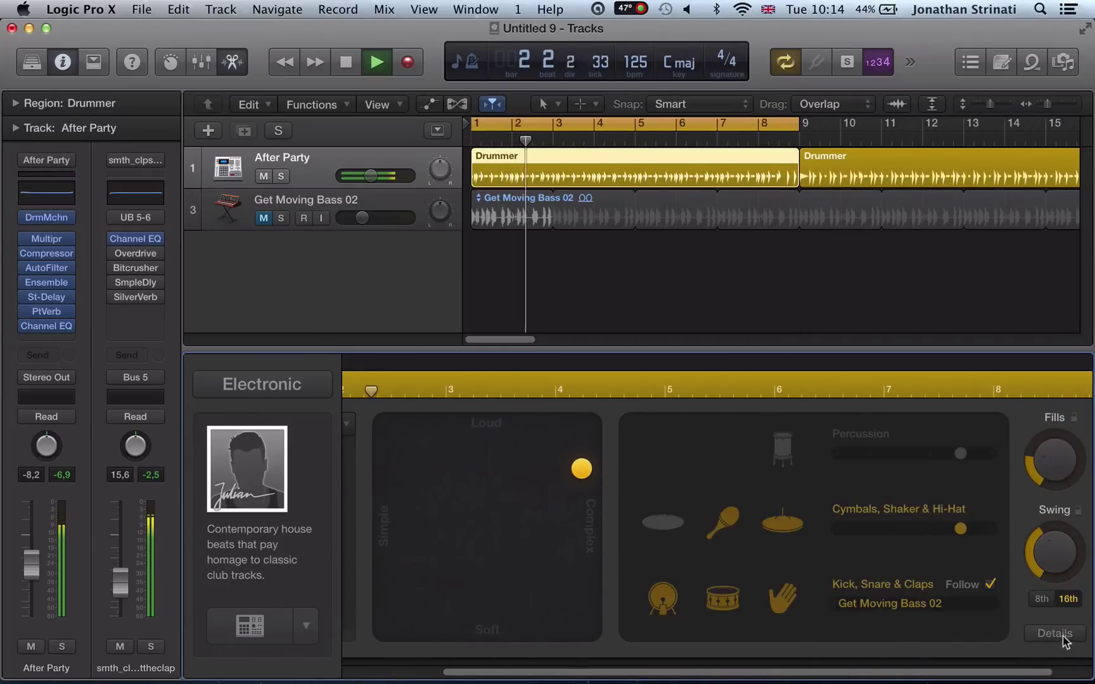
click(663, 522)
click(783, 451)
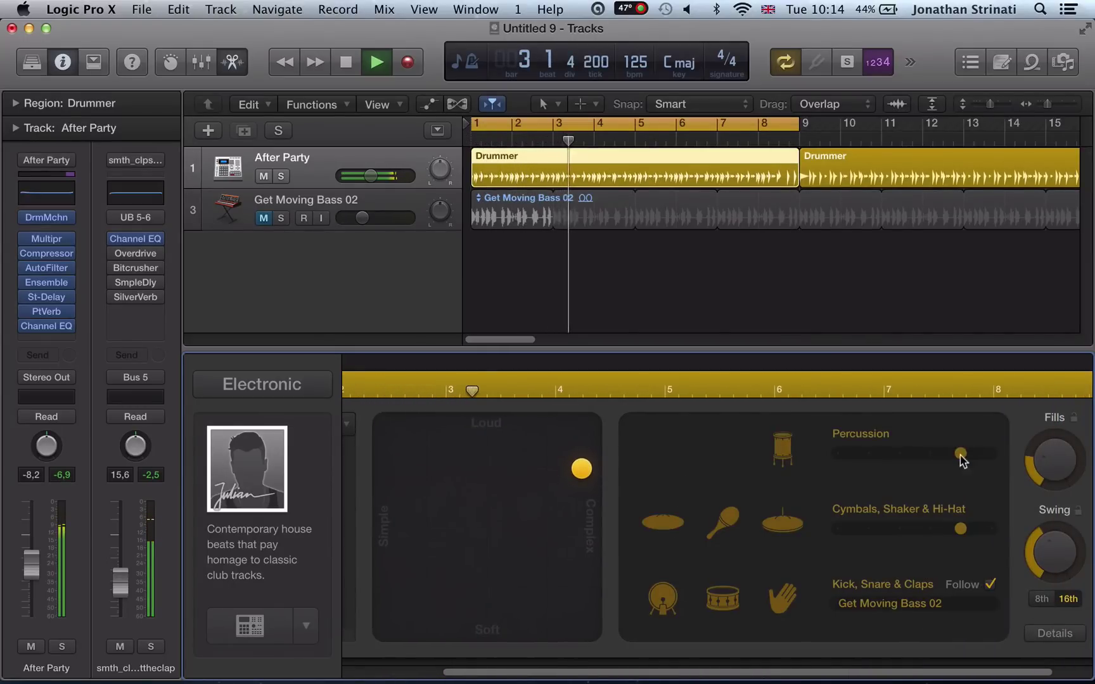
drag(961, 454, 930, 454)
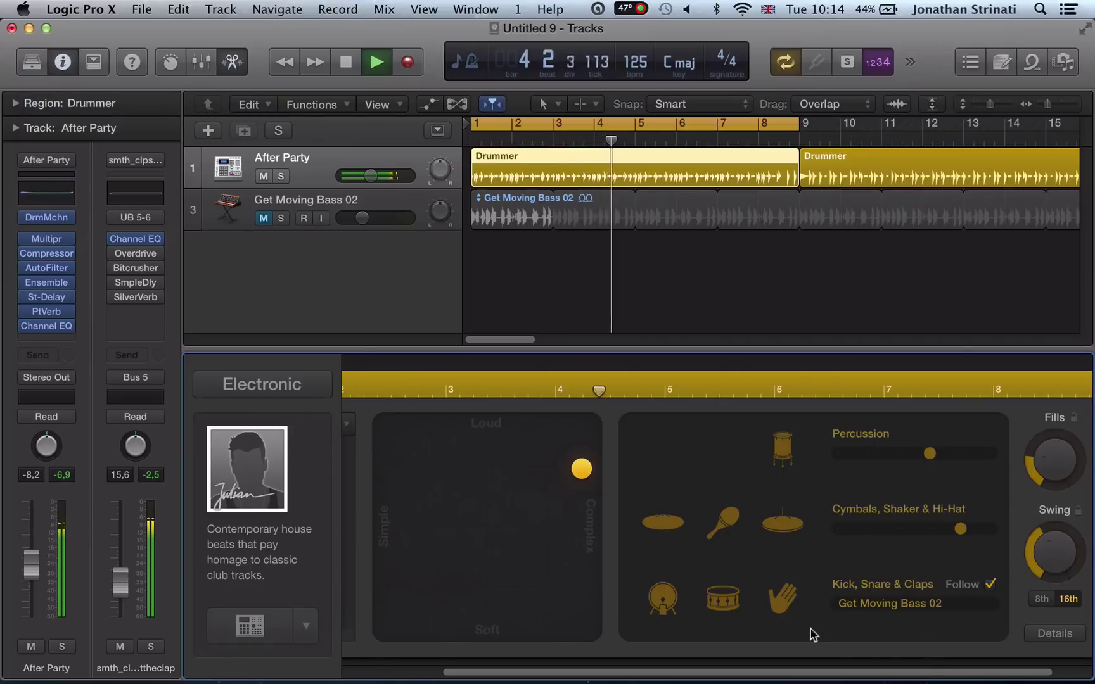
scroll(475, 566, left, 1)
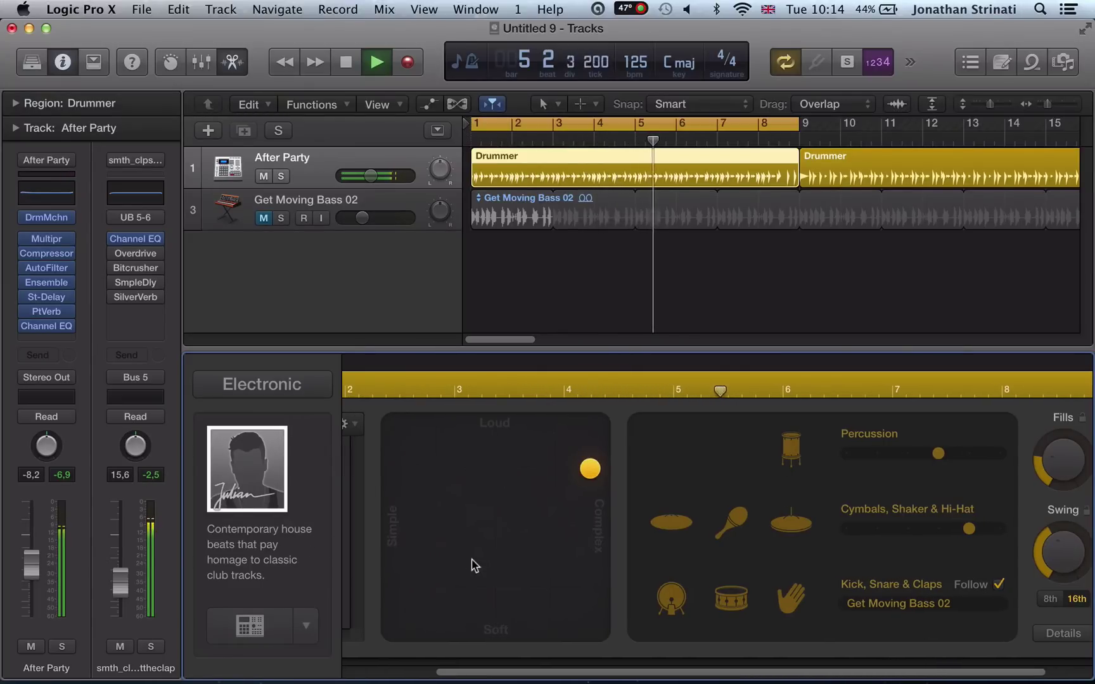
scroll(475, 565, left, 5)
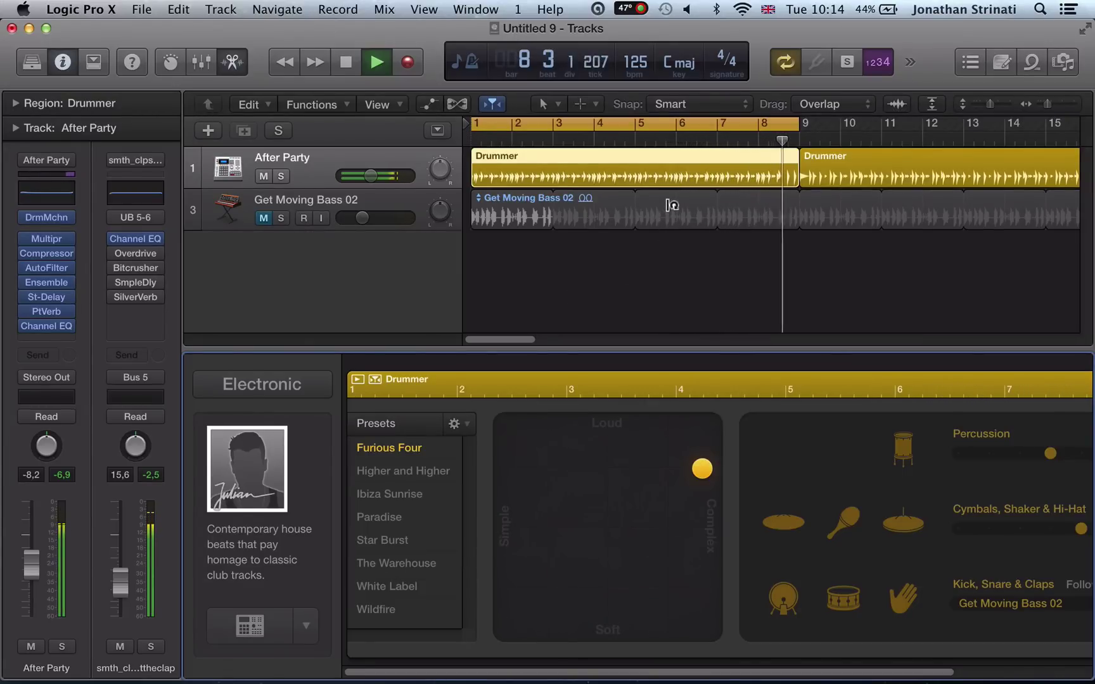
key(space)
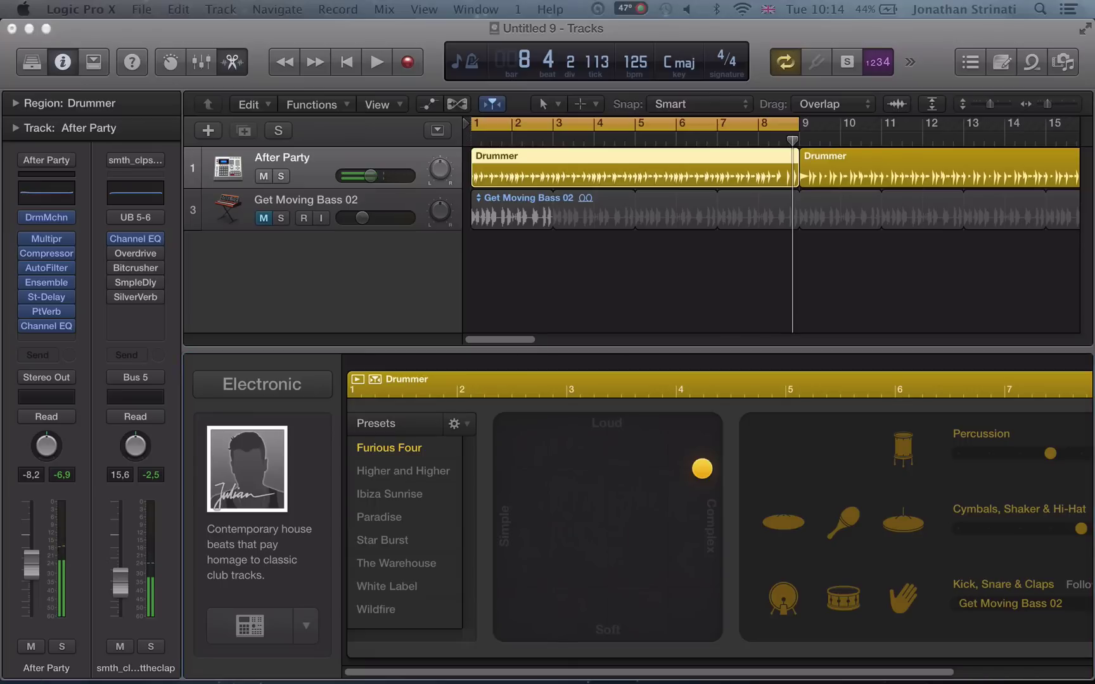